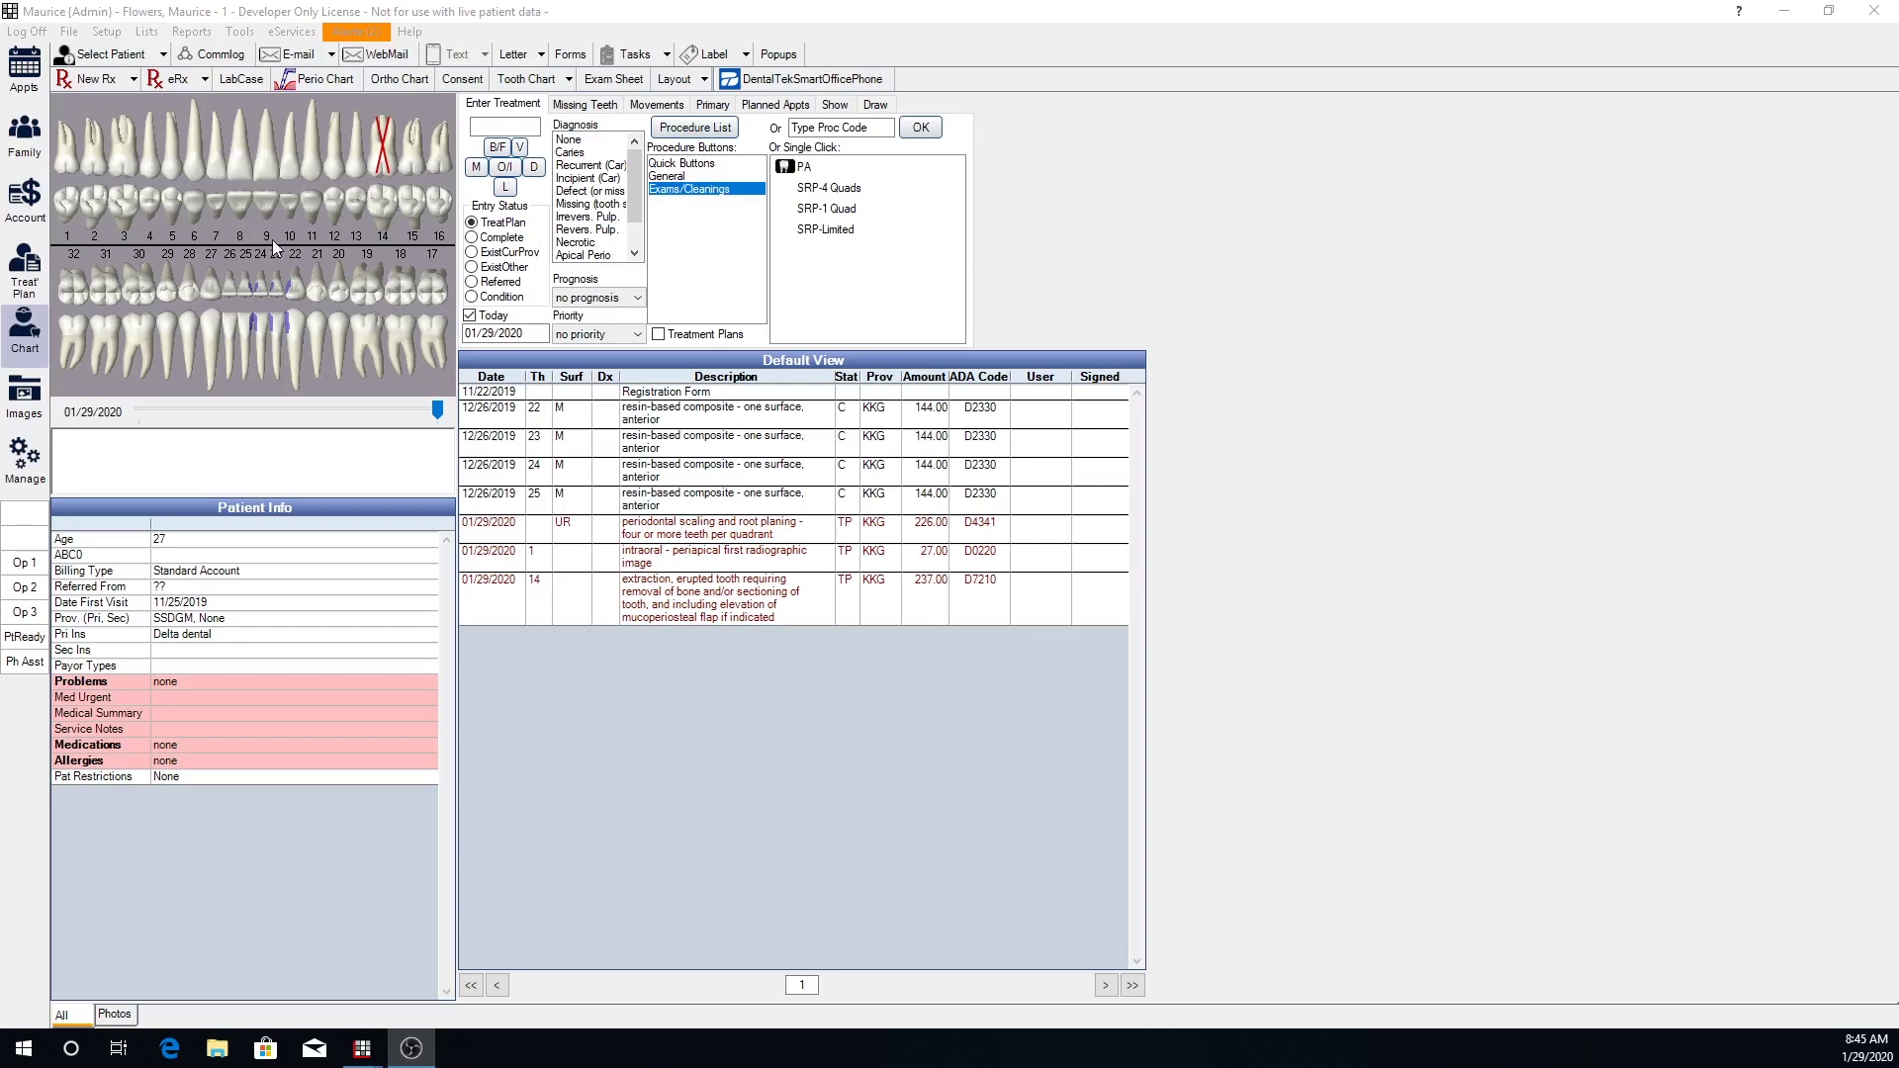
Add the intraoral complete series of radiographic images (D0210) to the patient's chart as a treatment-planned procedure
{"action": "left_click", "coordinate": [312, 240]}
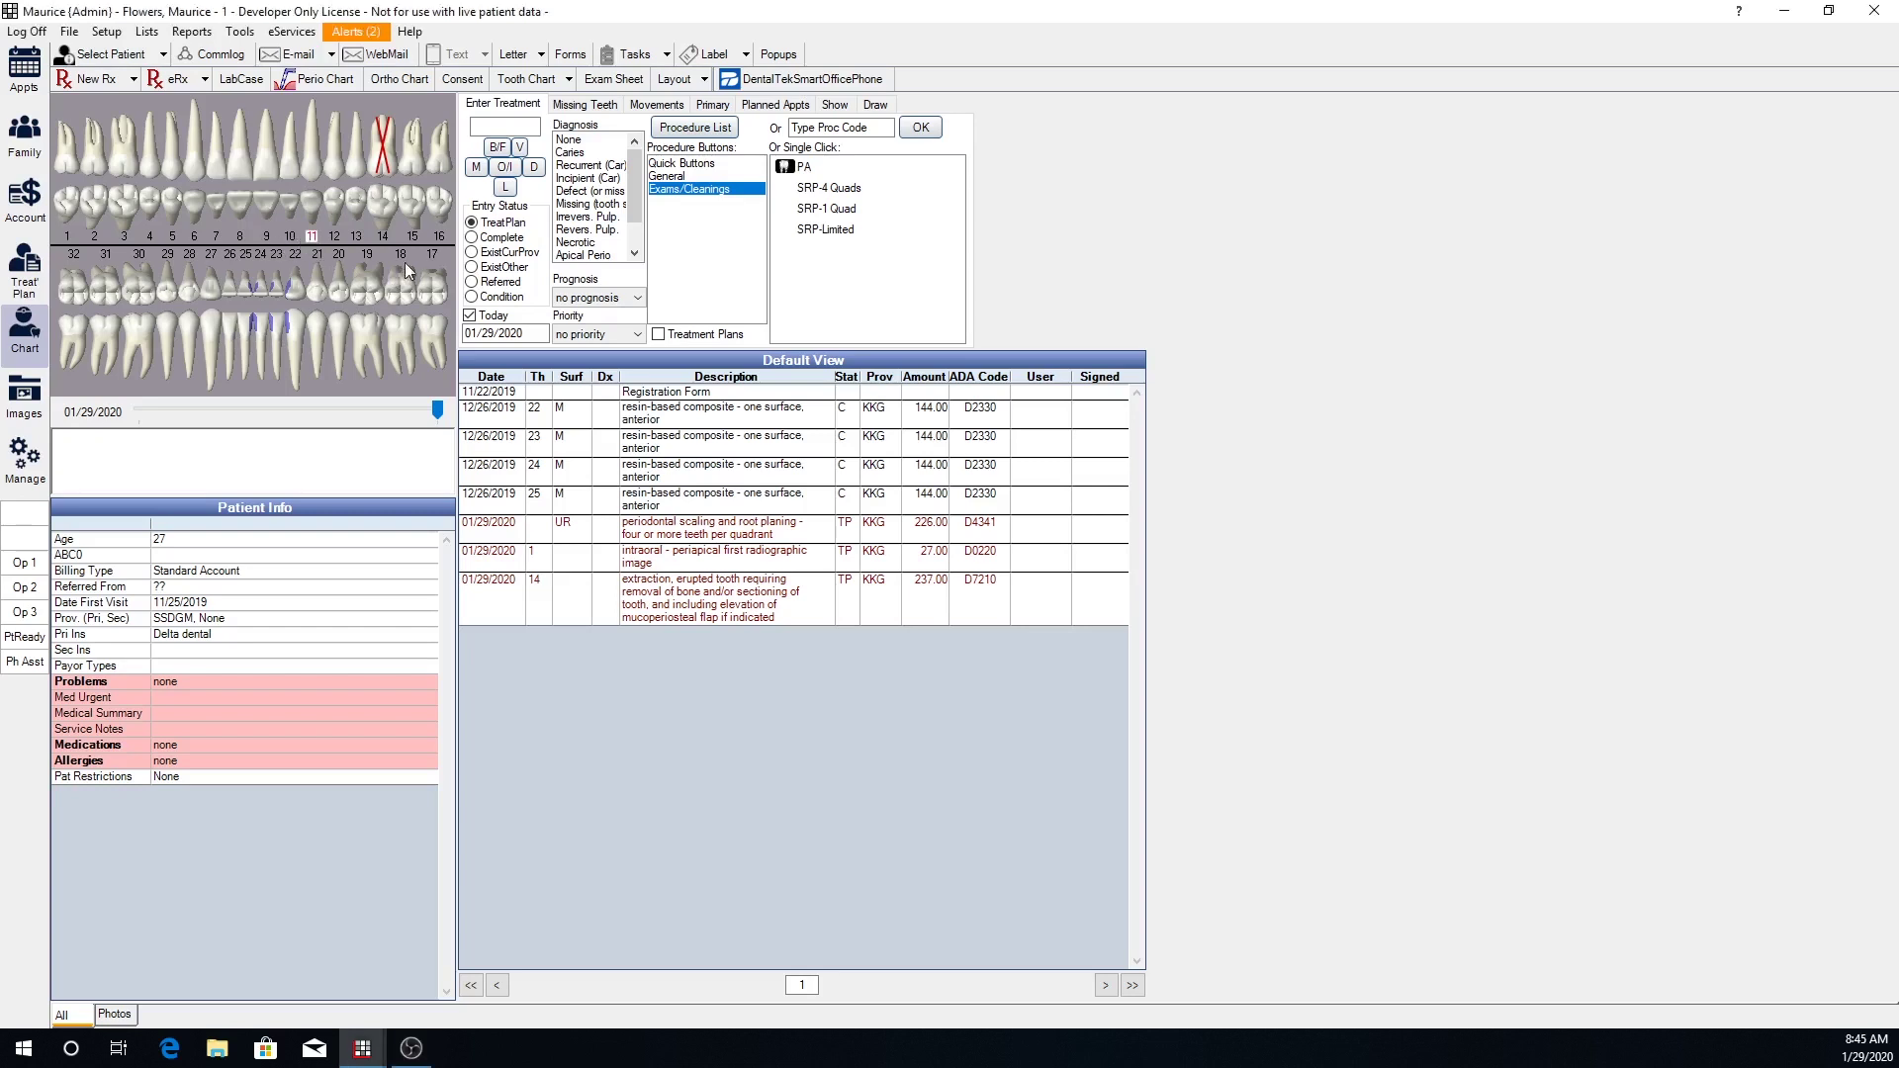
{"action": "left_click", "coordinate": [704, 164]}
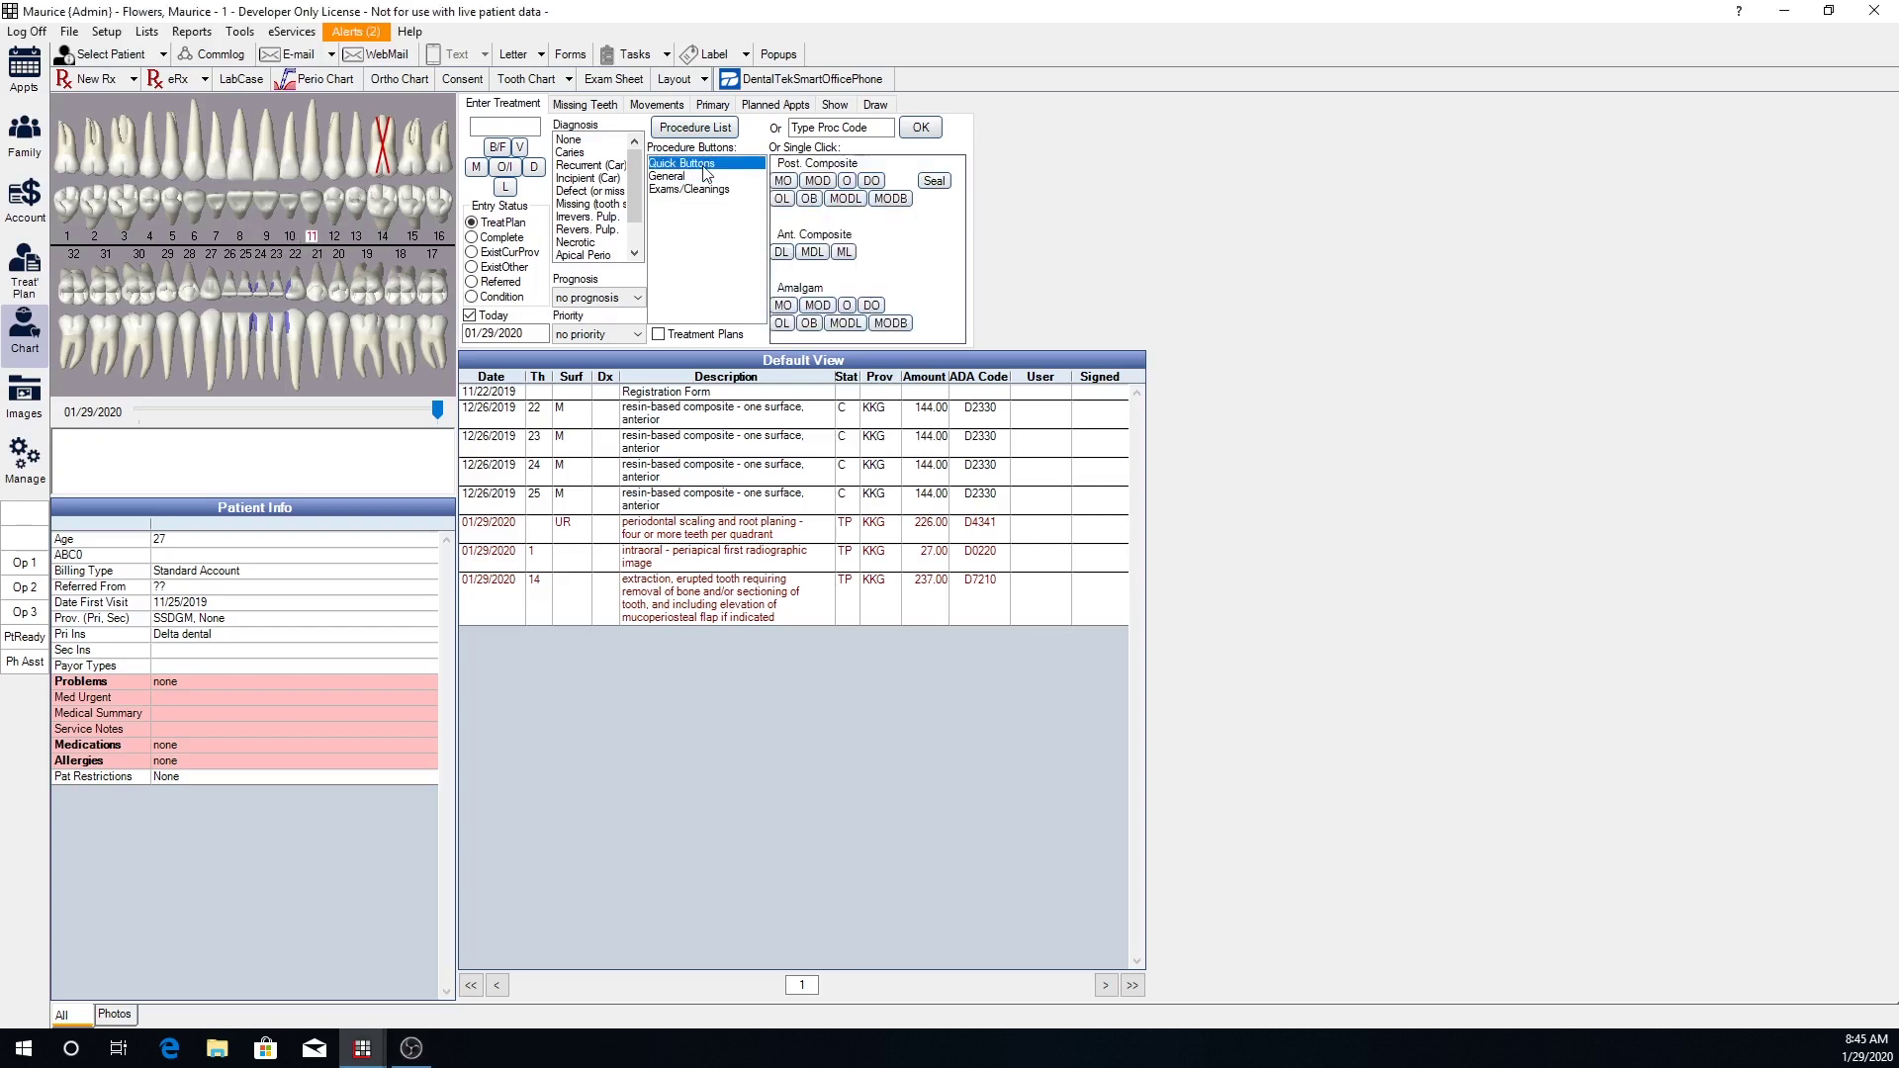
{"action": "left_click", "coordinate": [683, 178]}
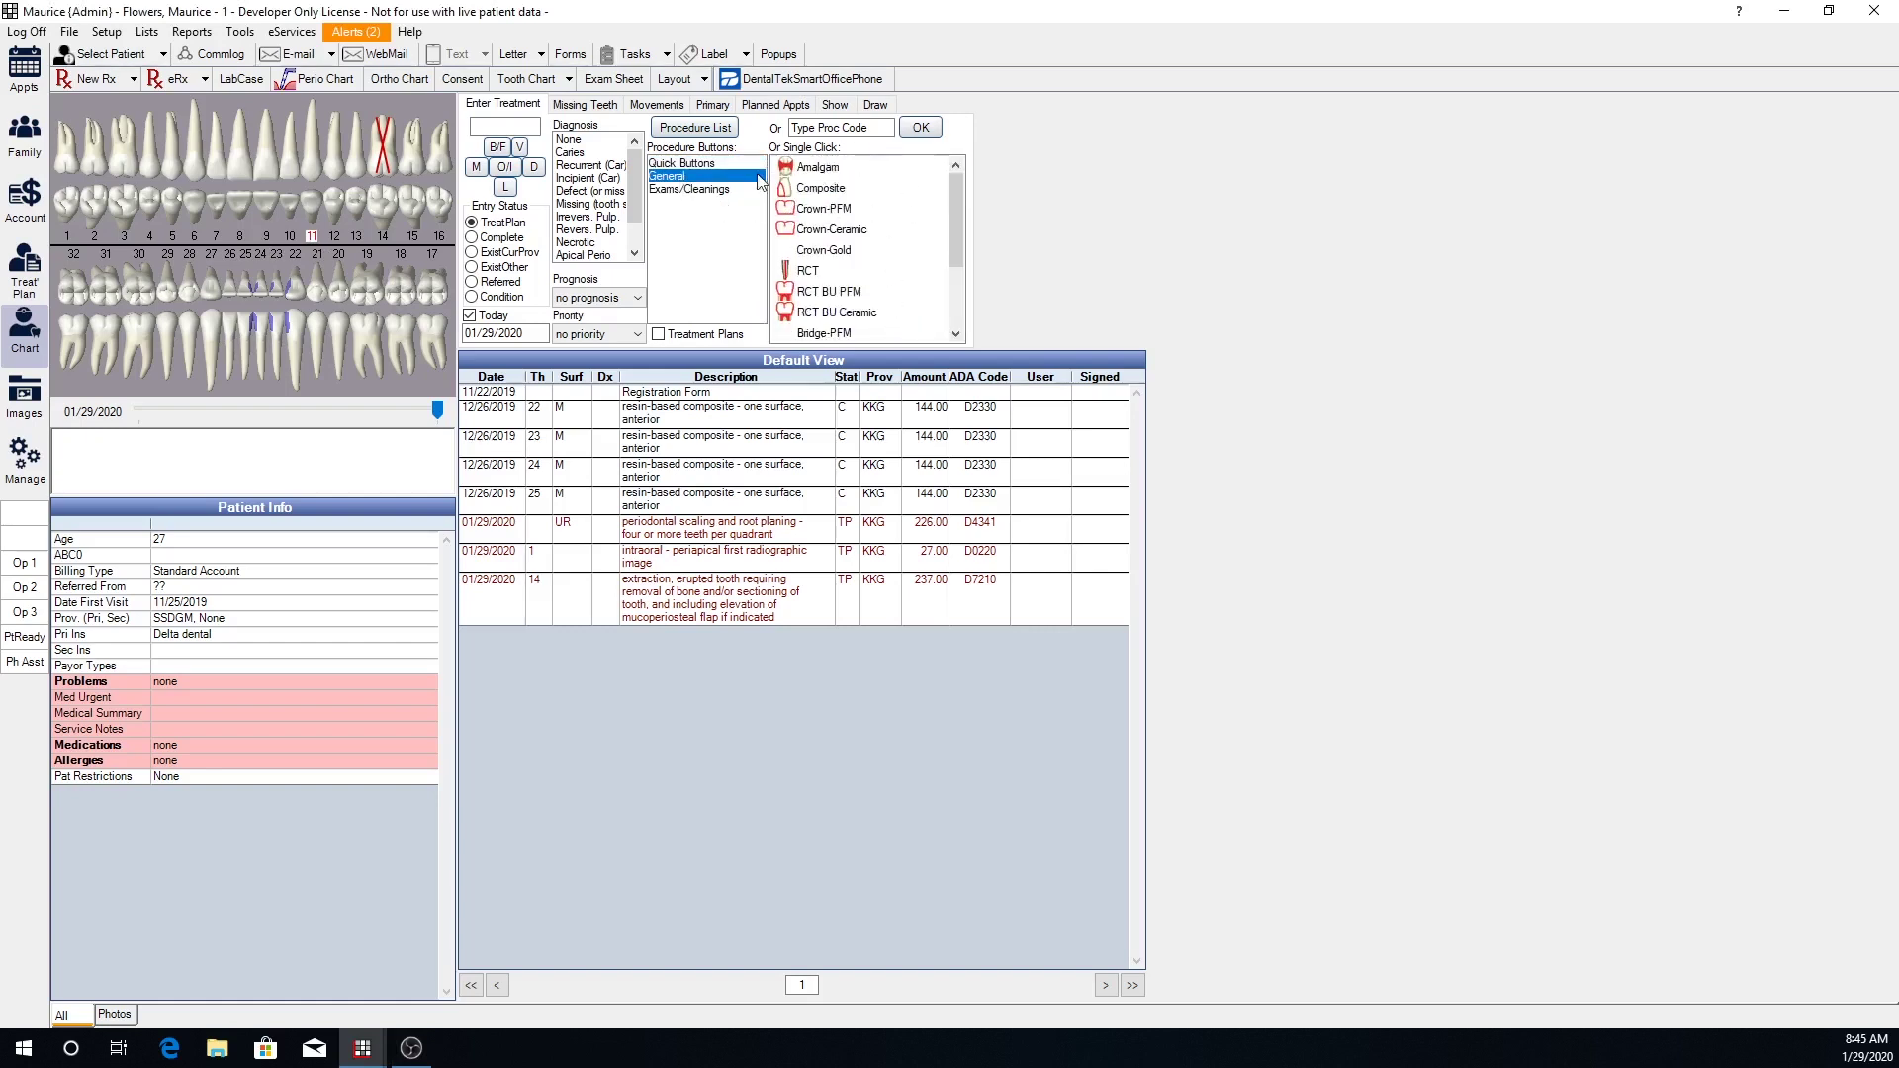
{"action": "left_click", "coordinate": [872, 127]}
{"action": "left_click", "coordinate": [699, 134]}
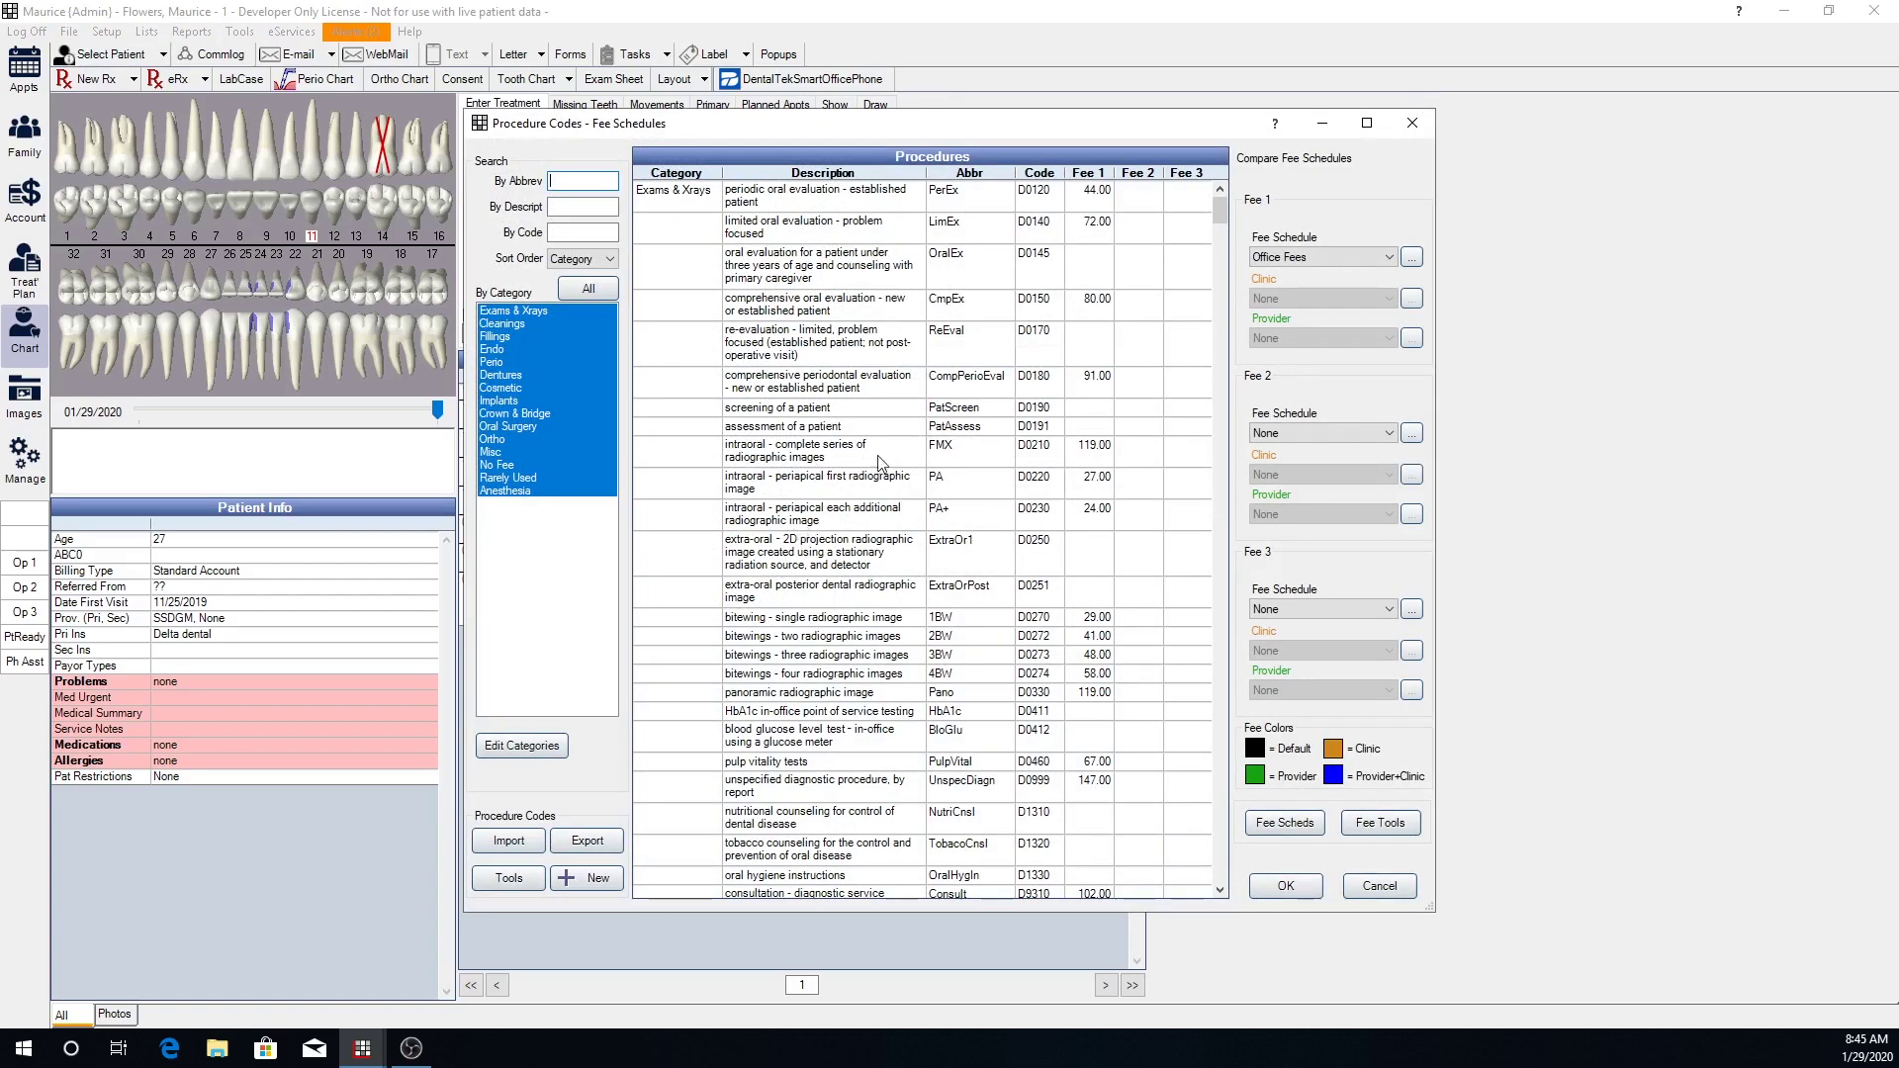
{"action": "left_click", "coordinate": [781, 460]}
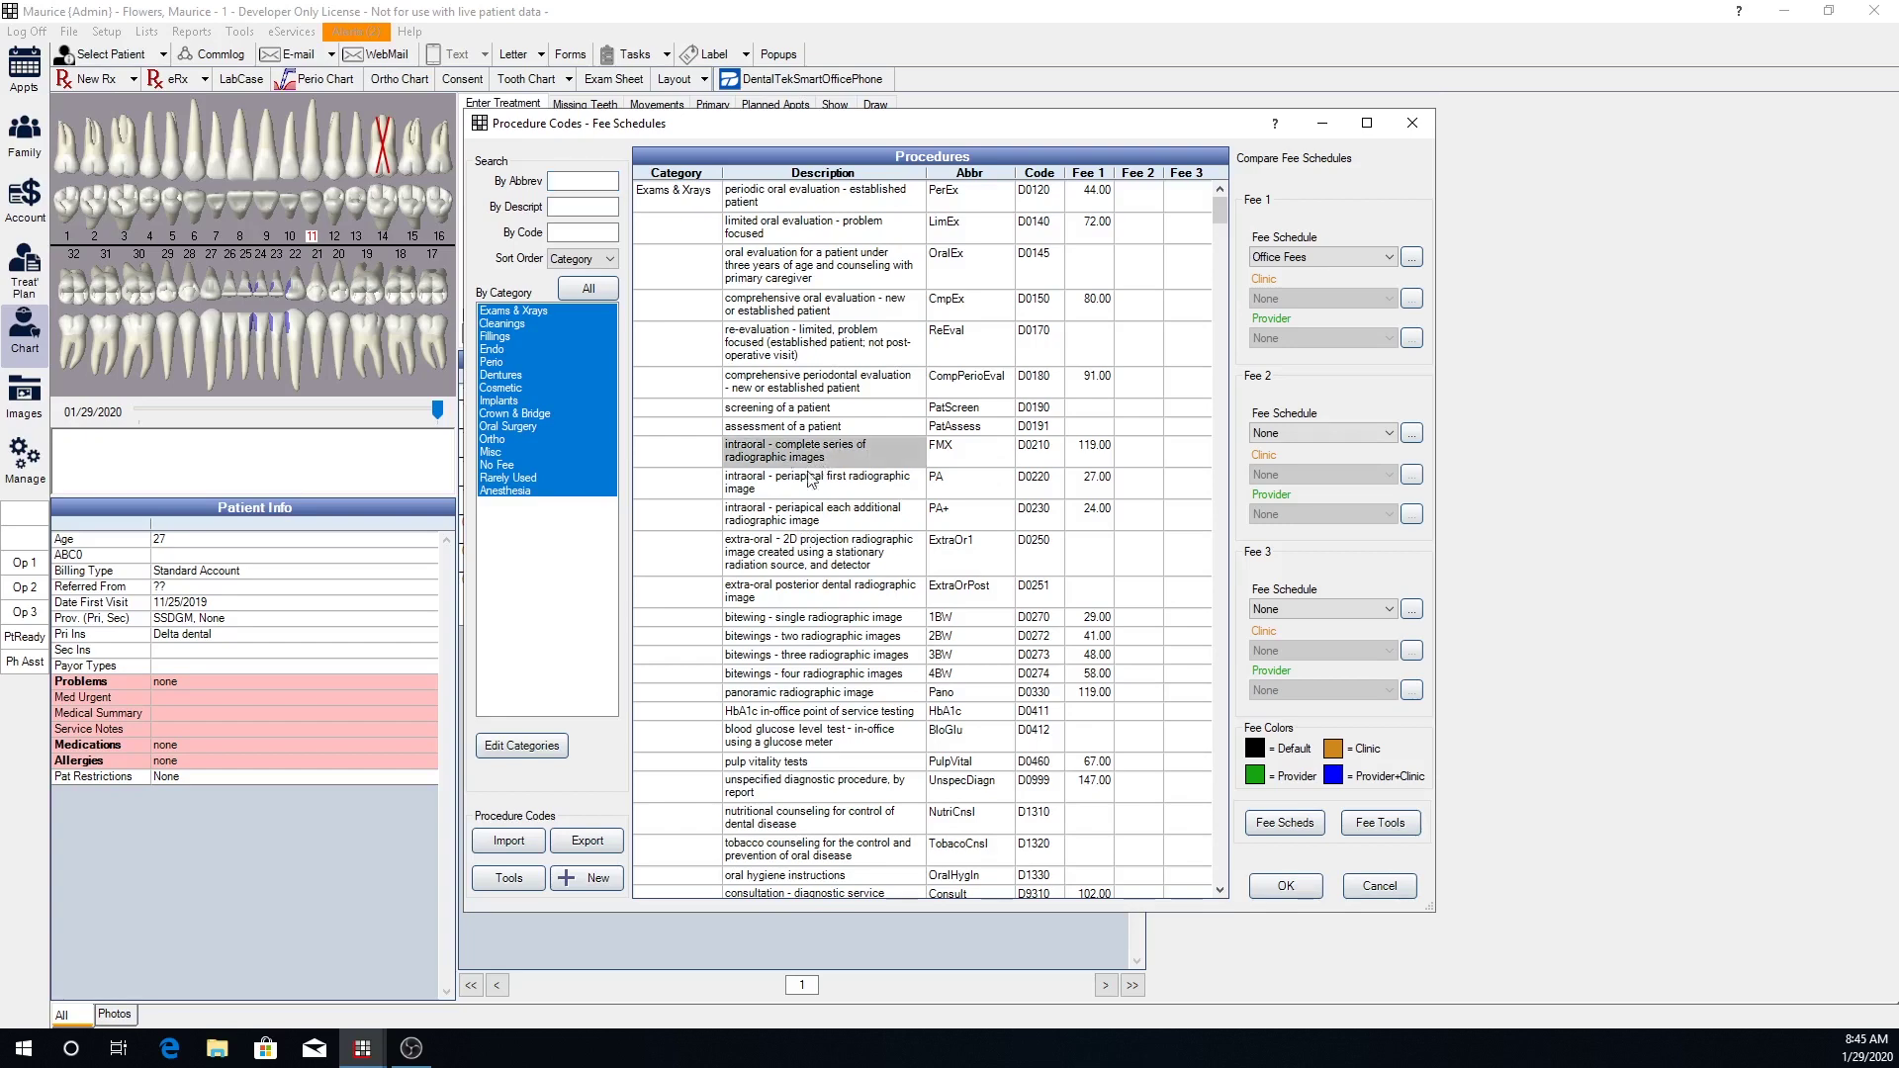
{"action": "left_click", "coordinate": [1291, 898]}
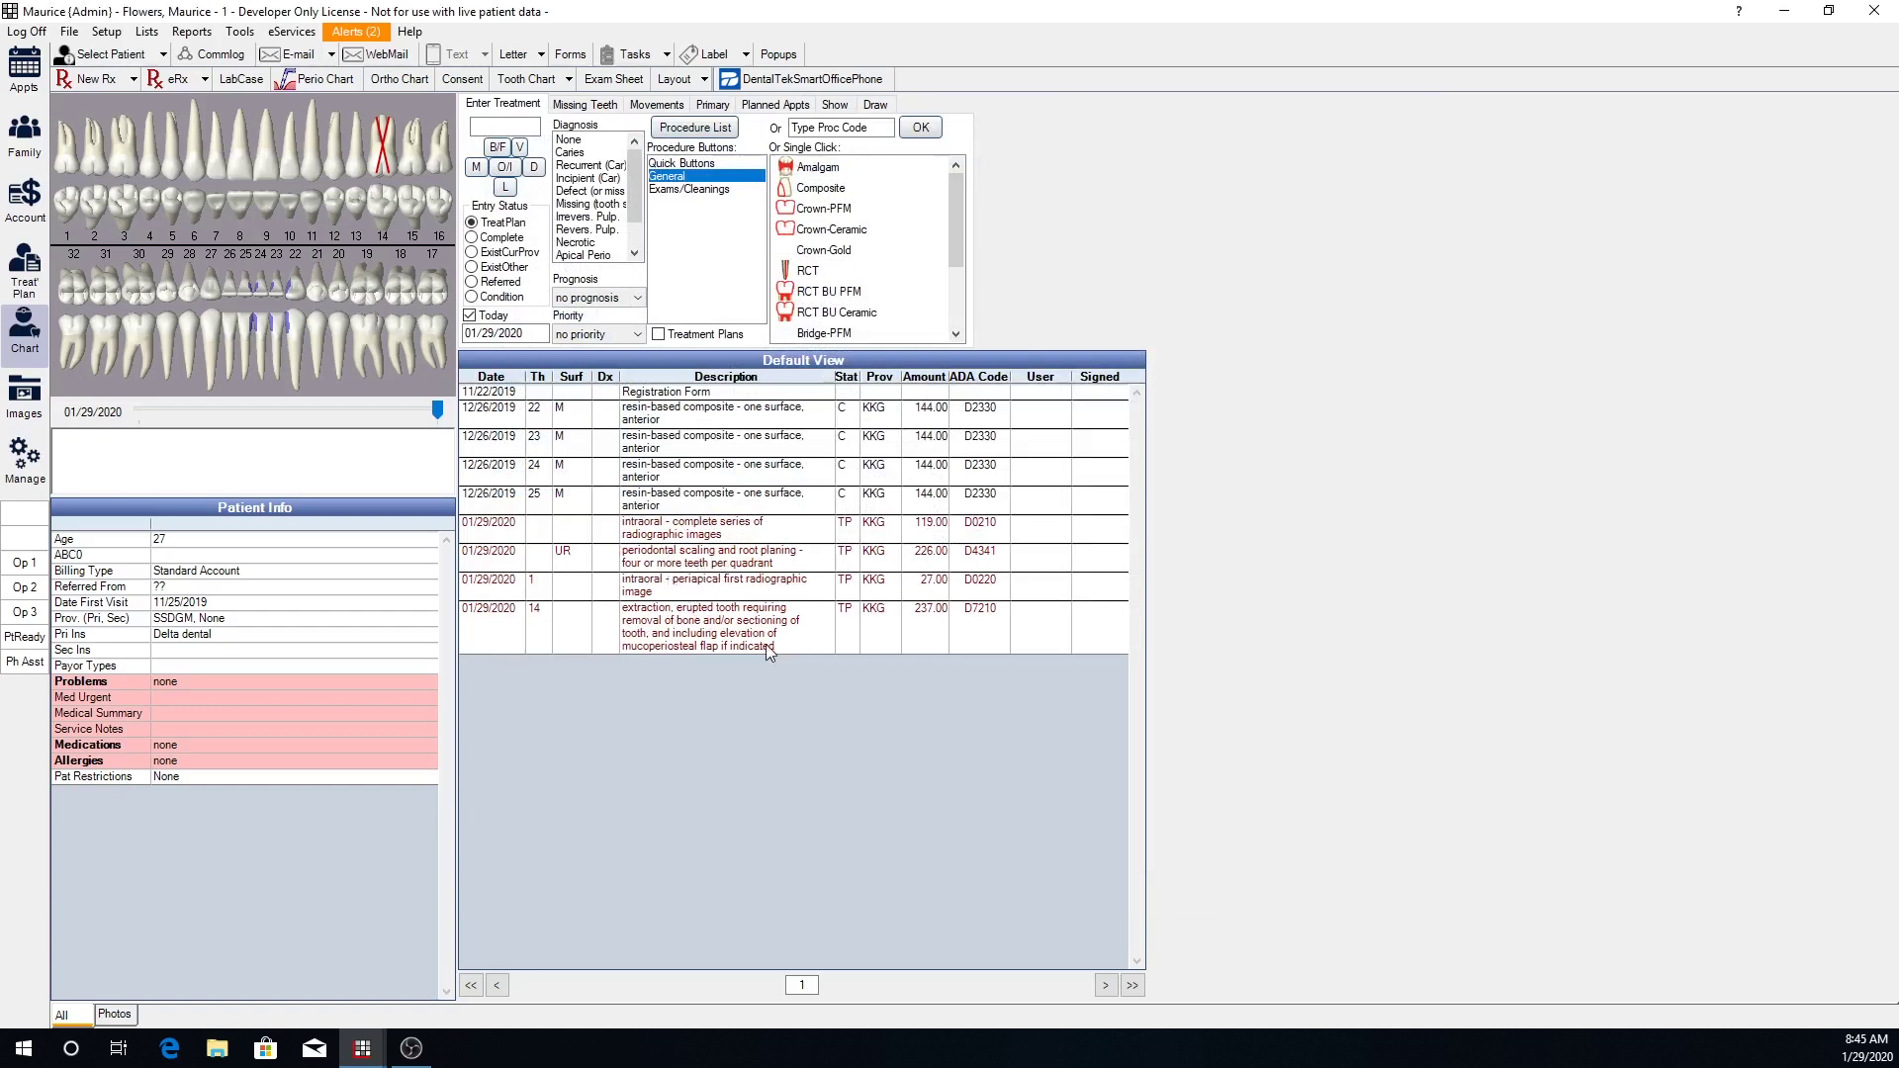
Save all procedures of the active treatment plan as "Presented 1/29", declining to create a planned appointment
{"action": "left_click", "coordinate": [26, 288]}
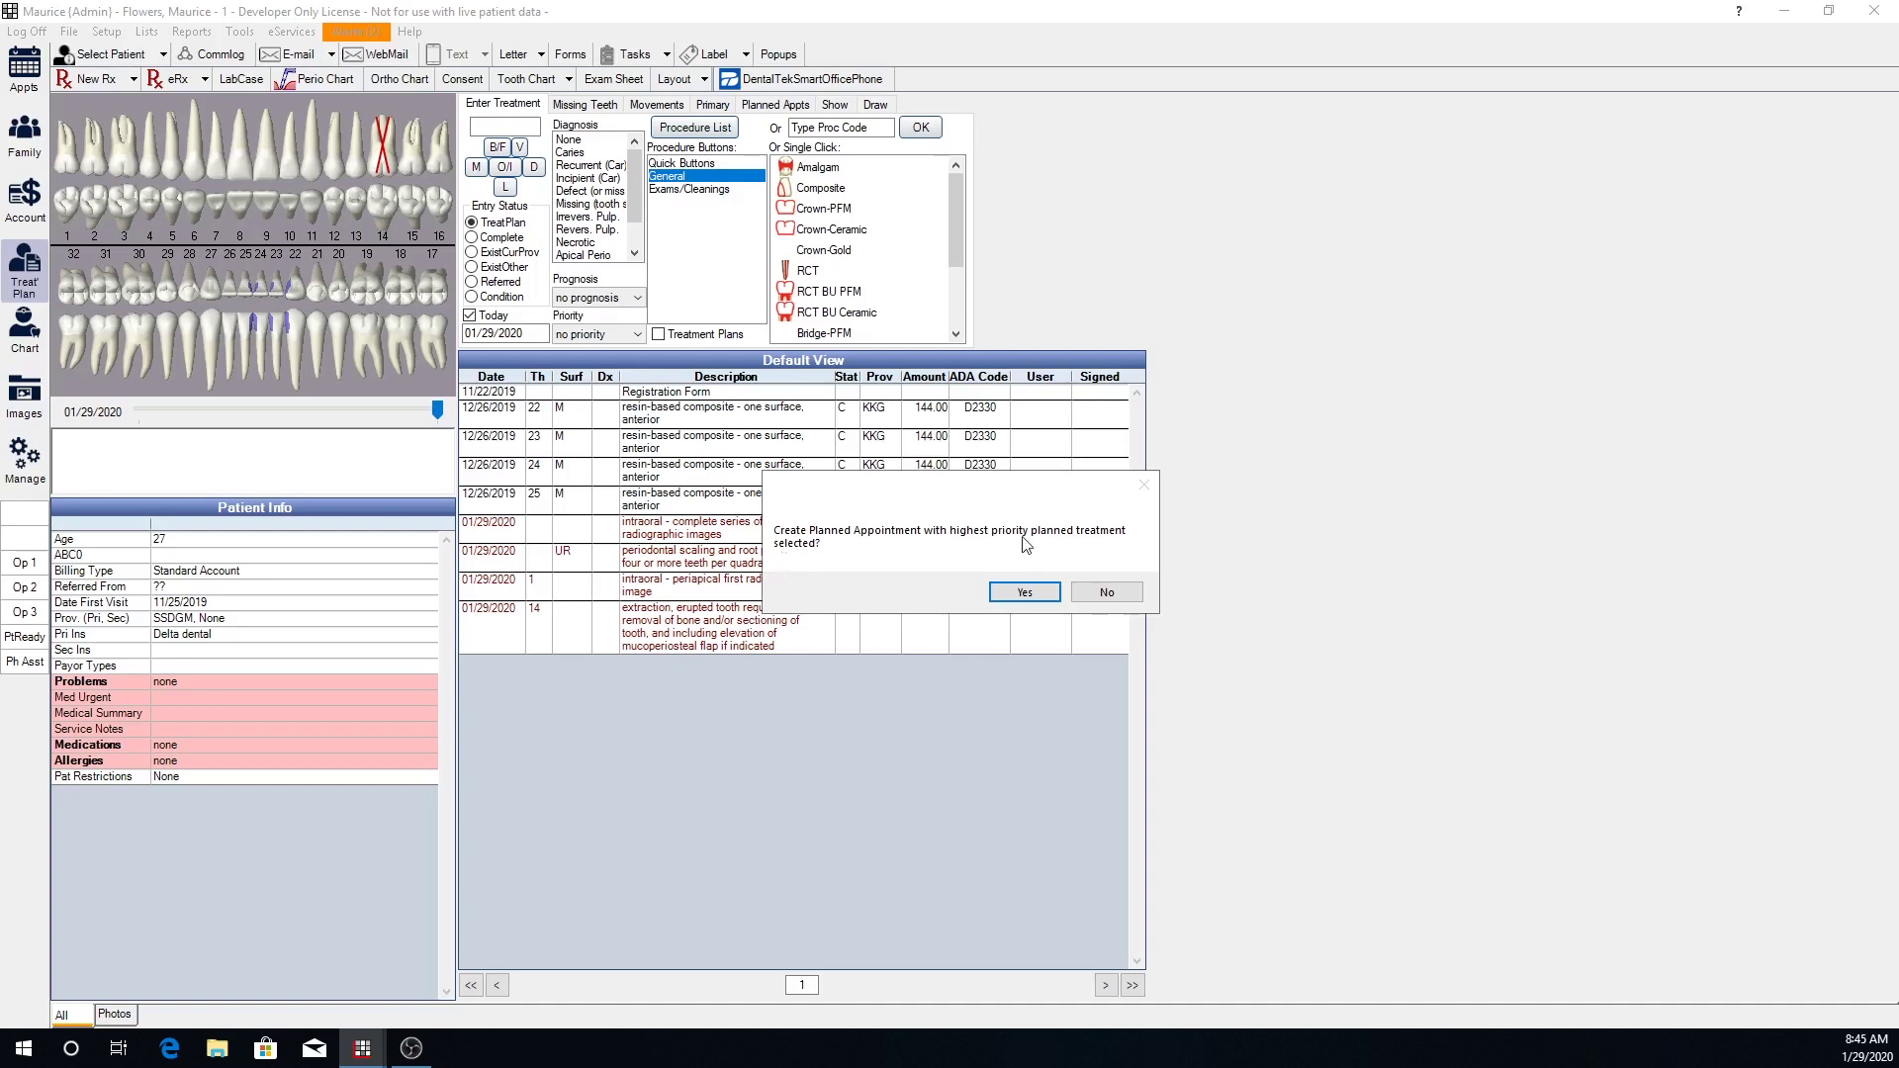
{"action": "left_click", "coordinate": [1106, 592]}
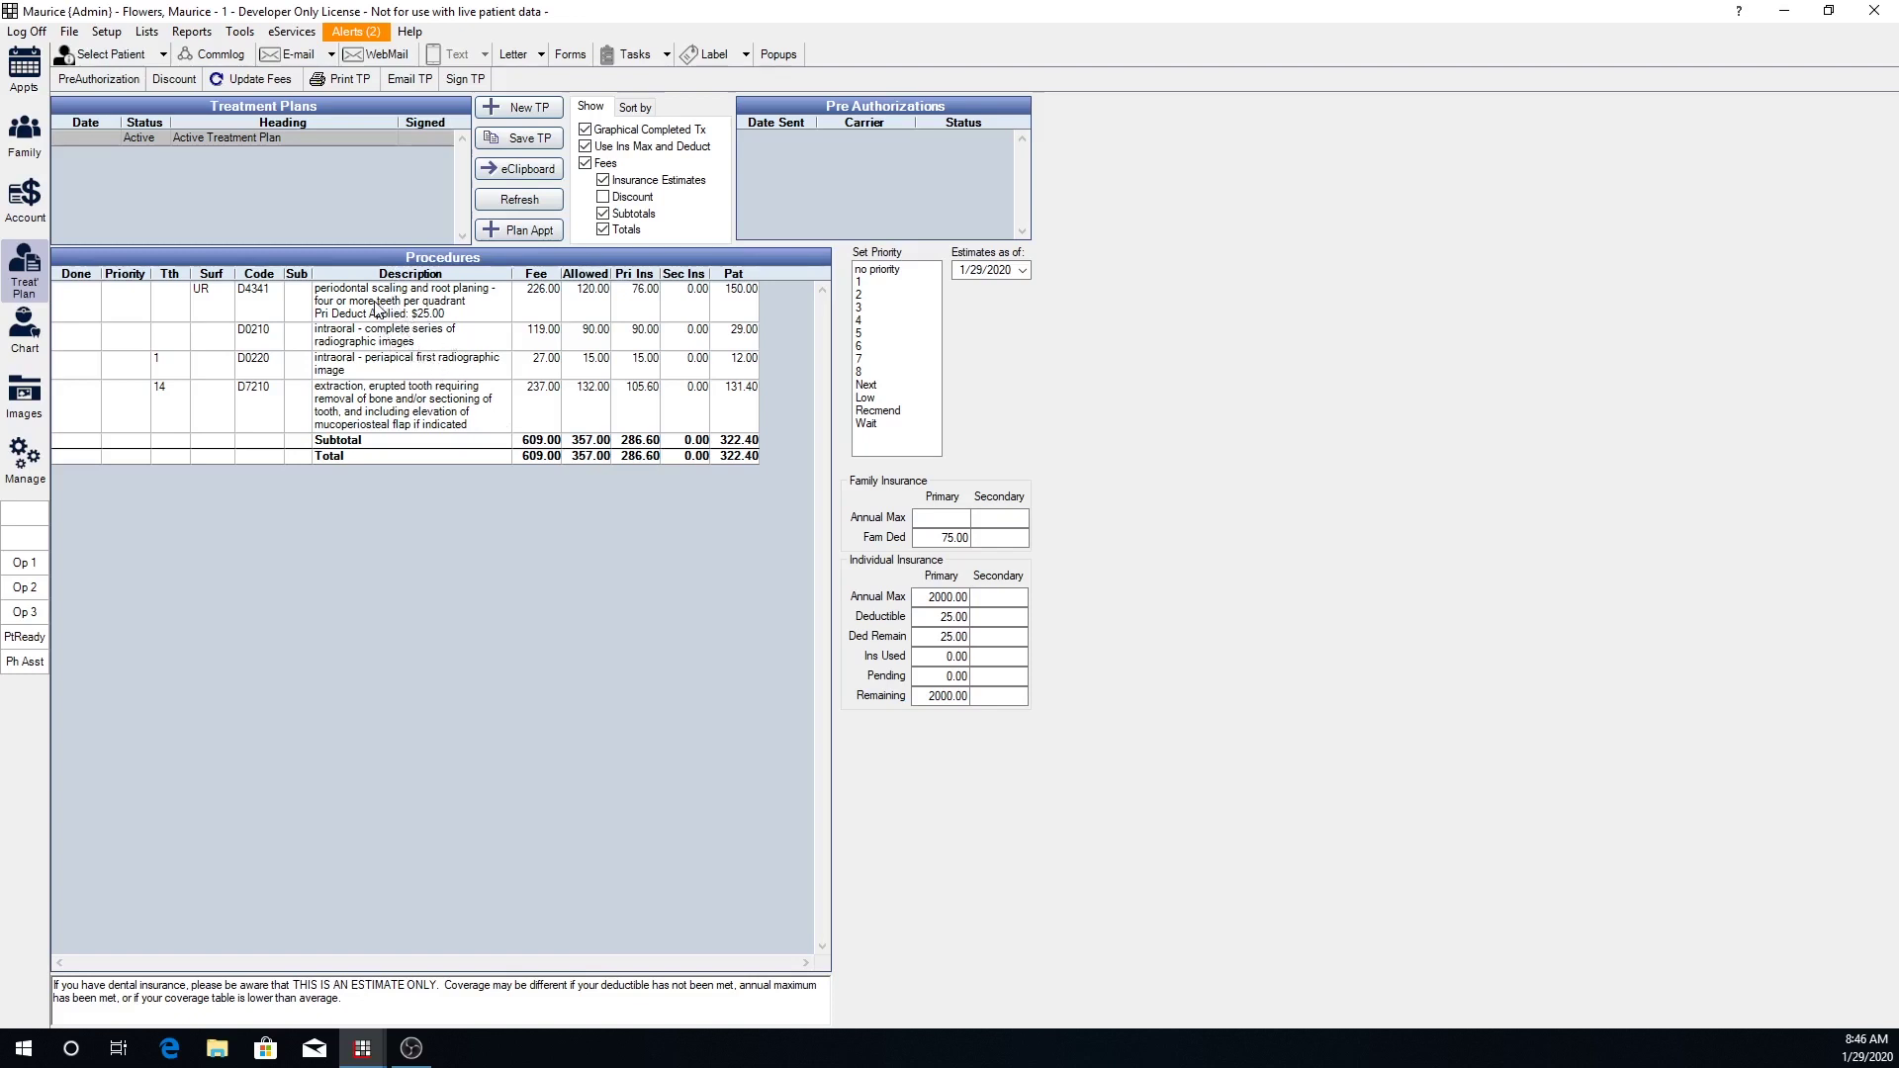
{"action": "left_click_drag", "start_coordinate": [372, 311], "coordinate": [364, 380]}
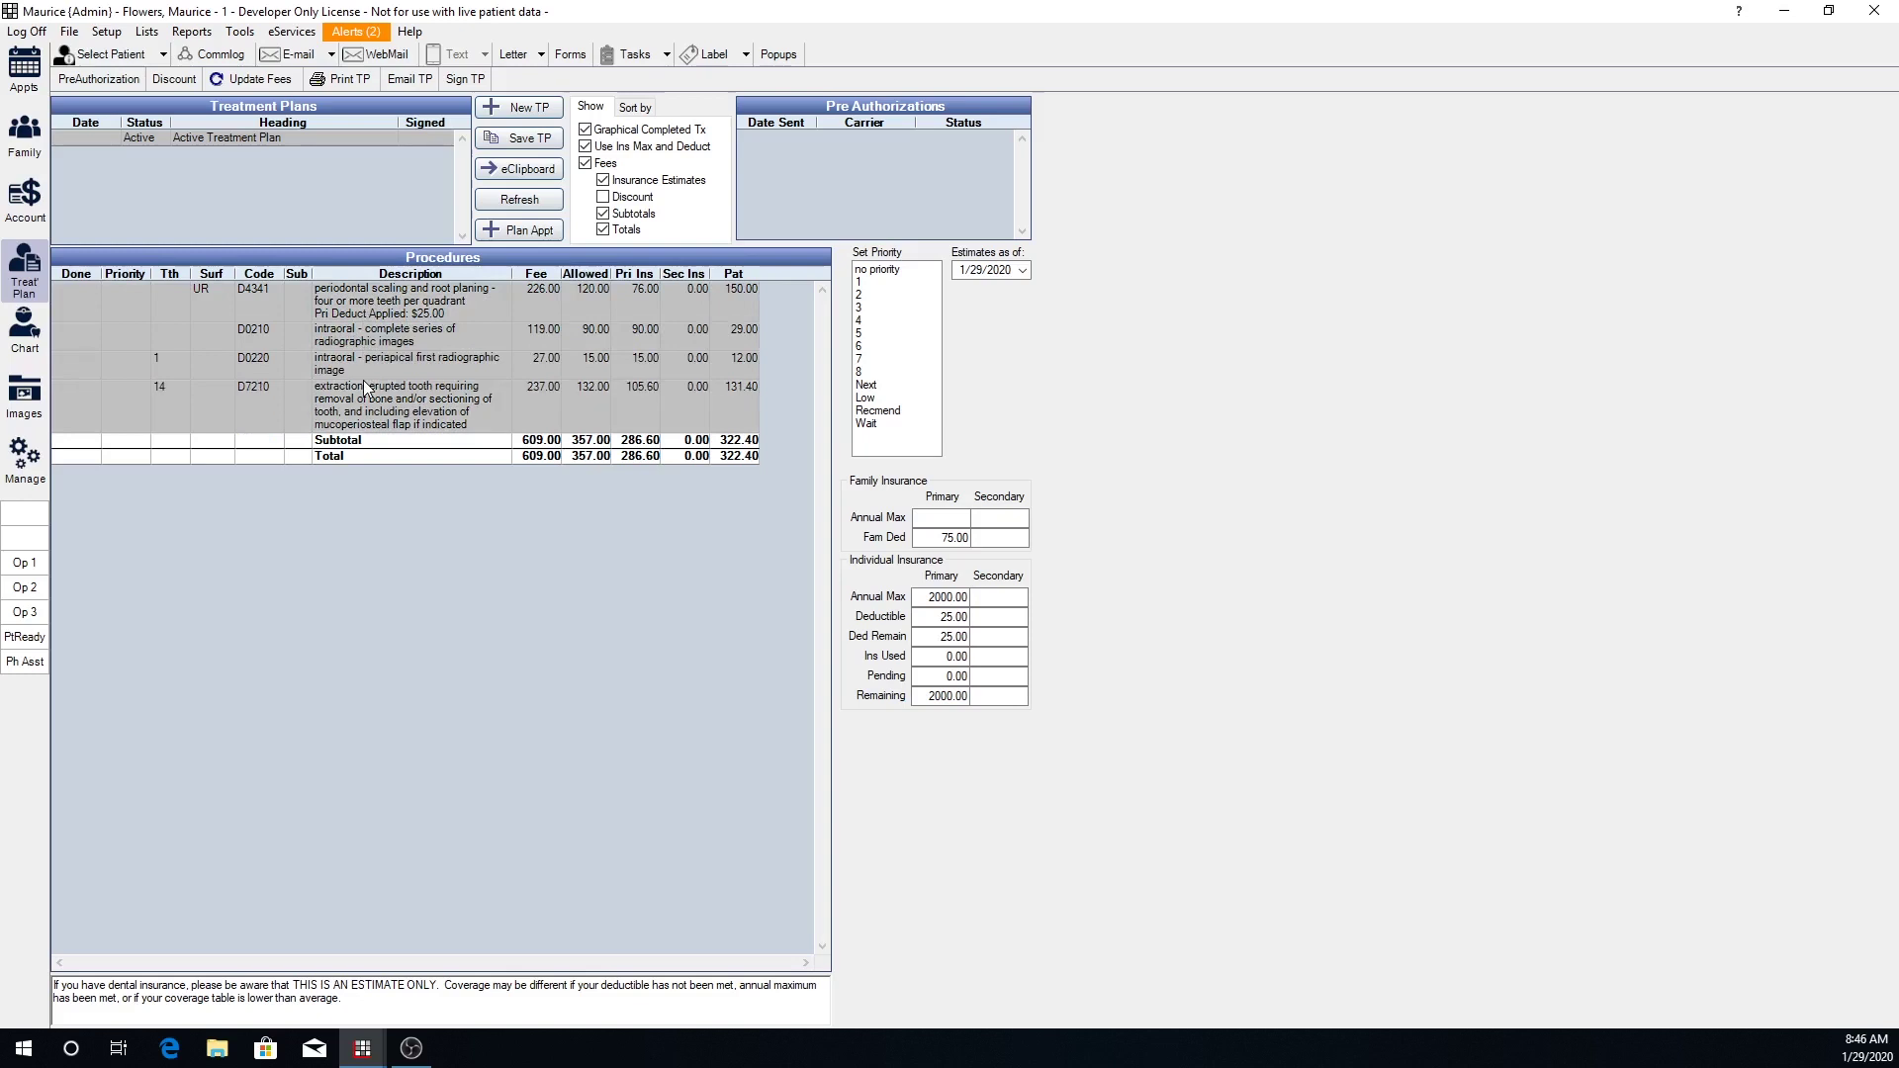
{"action": "left_click", "coordinate": [531, 143]}
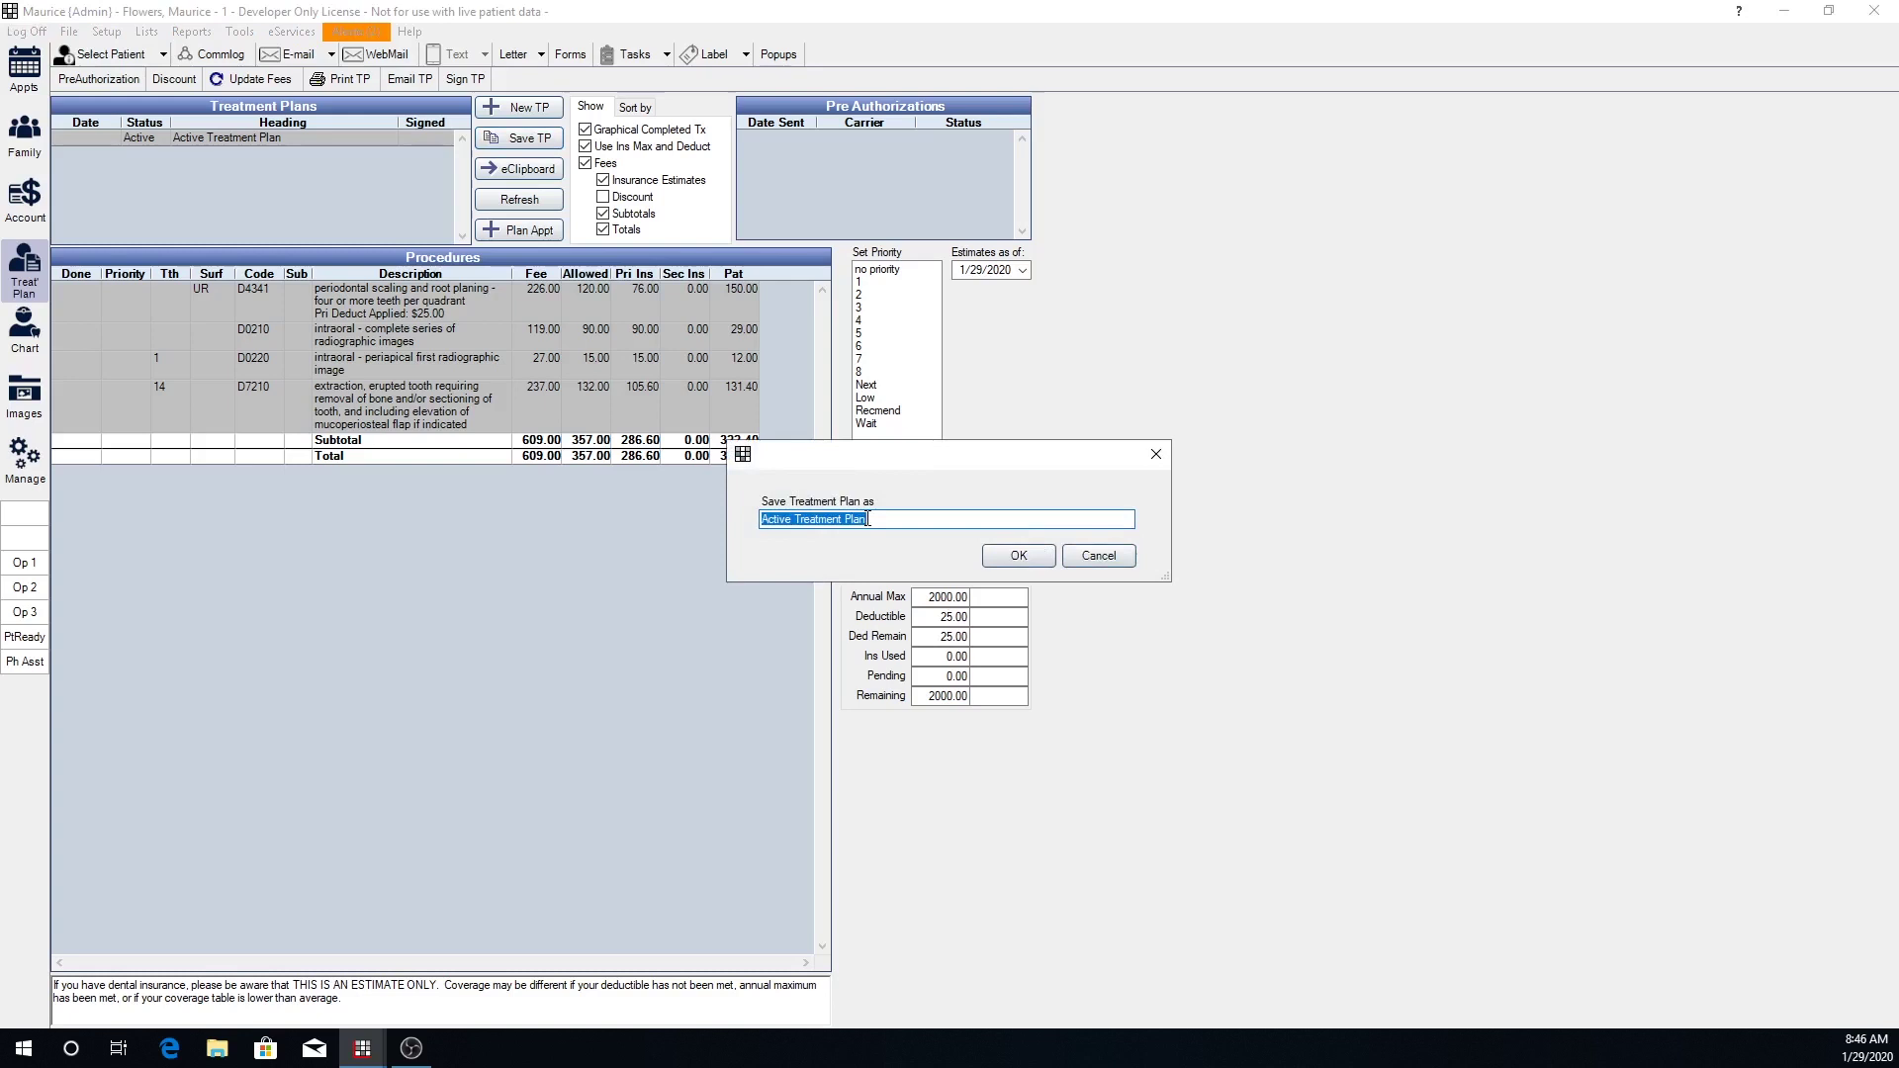
{"action": "type", "text": "Presented 1/29"}
{"action": "left_click", "coordinate": [1016, 555]}
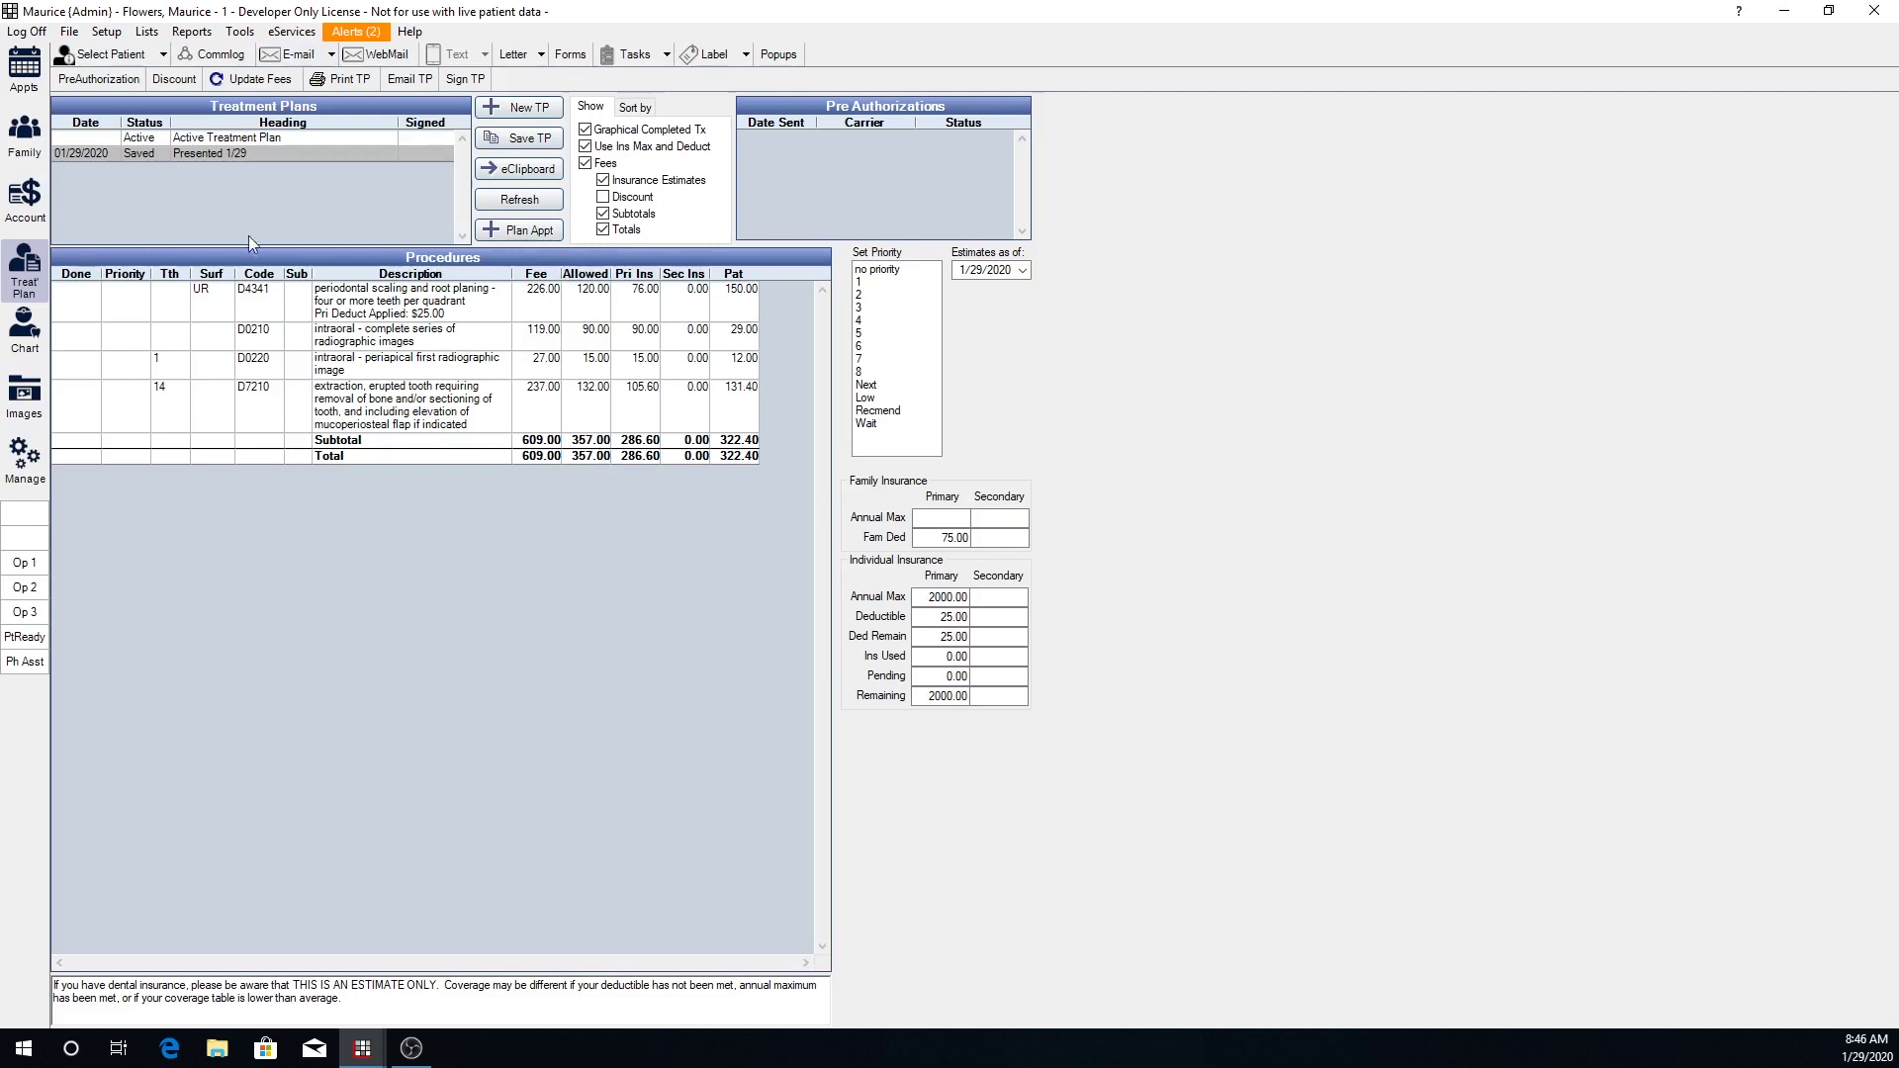
Compare the active treatment plan with the saved "Presented 1/29" plan, ending on the active one
{"action": "left_click", "coordinate": [262, 139]}
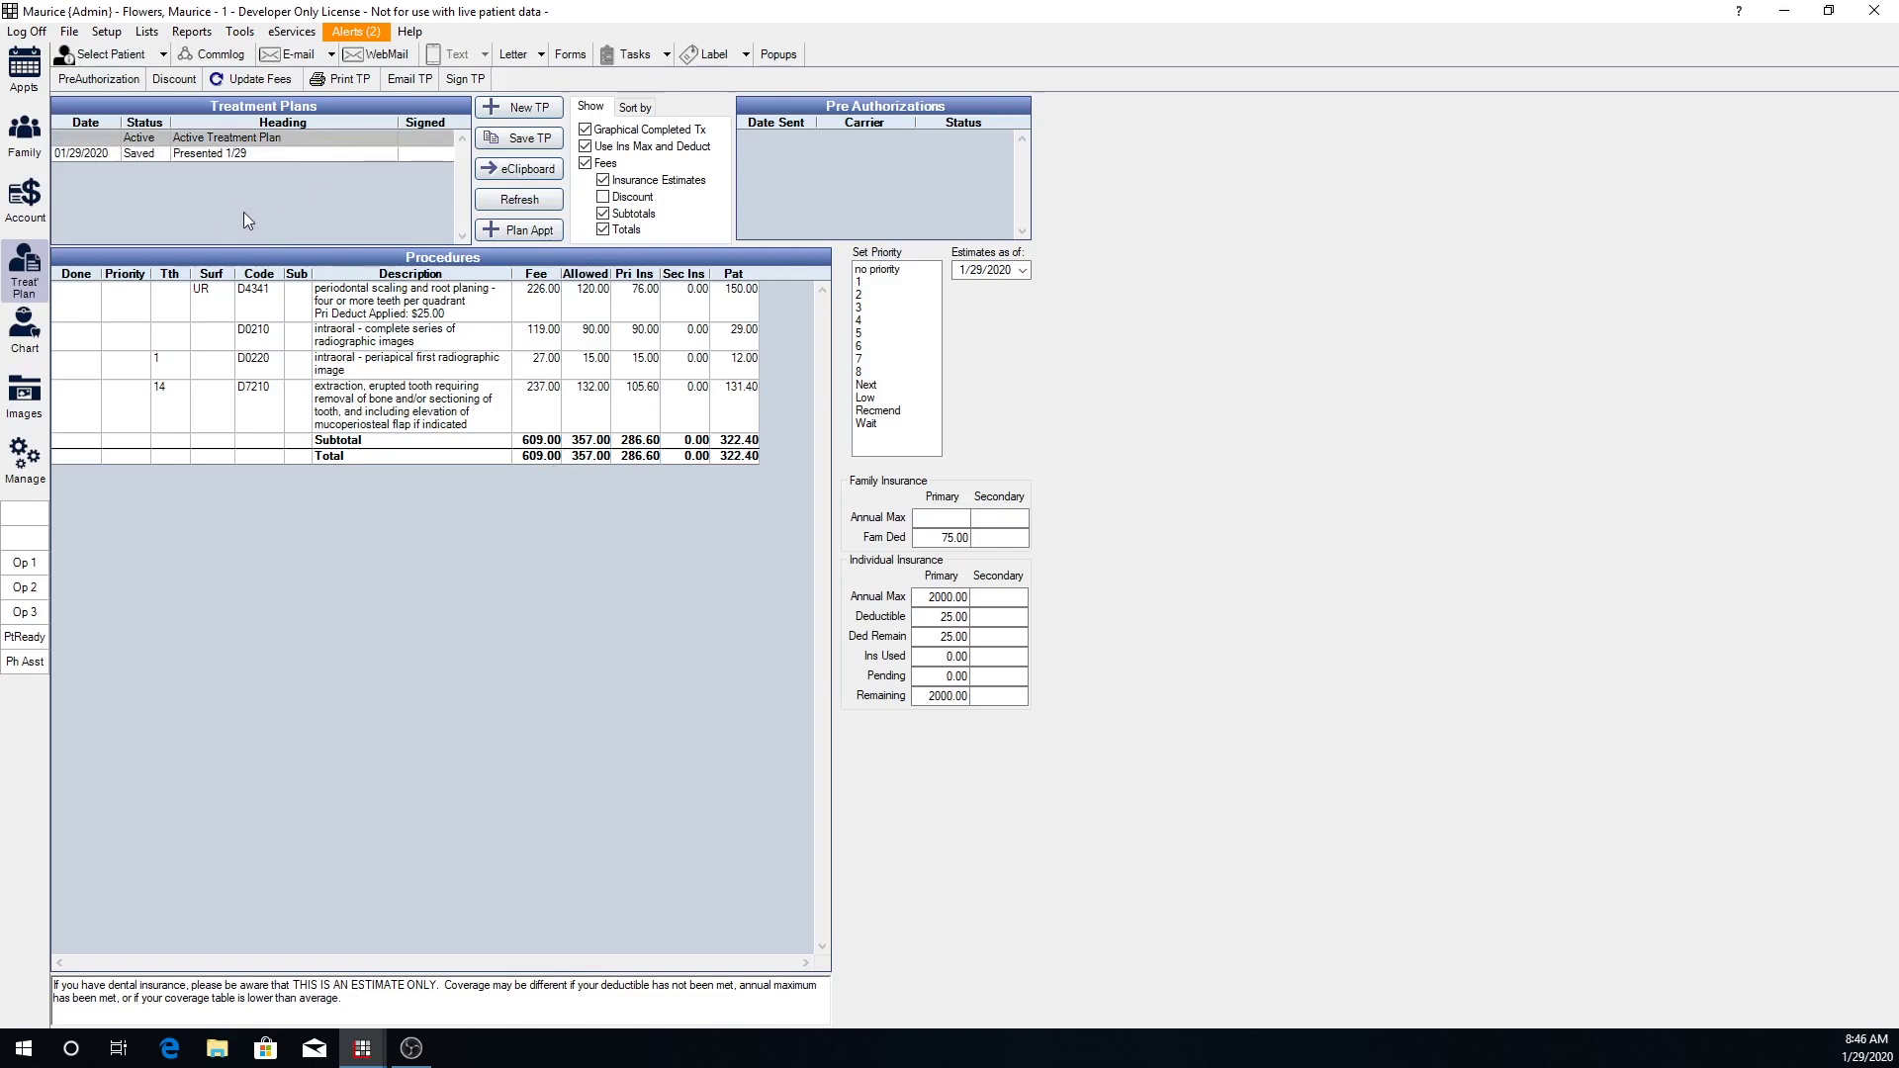
{"action": "left_click", "coordinate": [205, 157]}
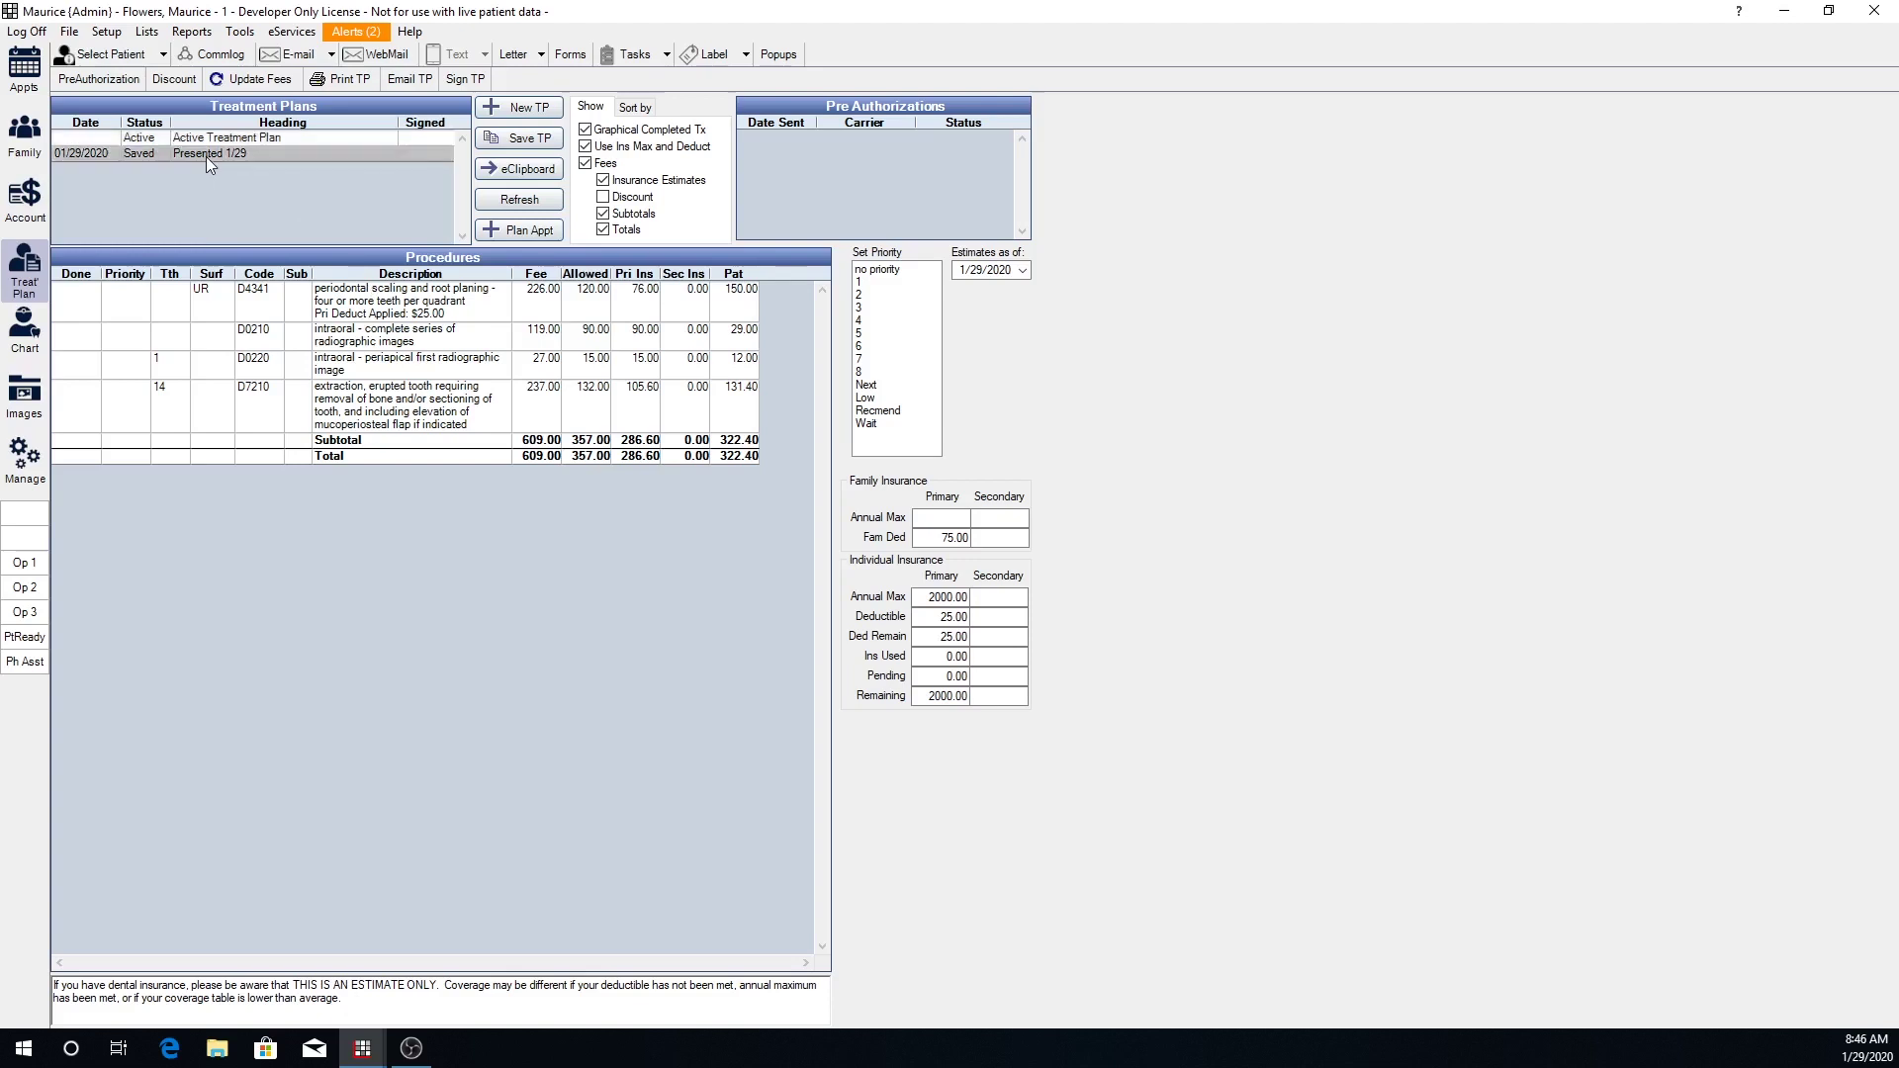
{"action": "left_click", "coordinate": [228, 138]}
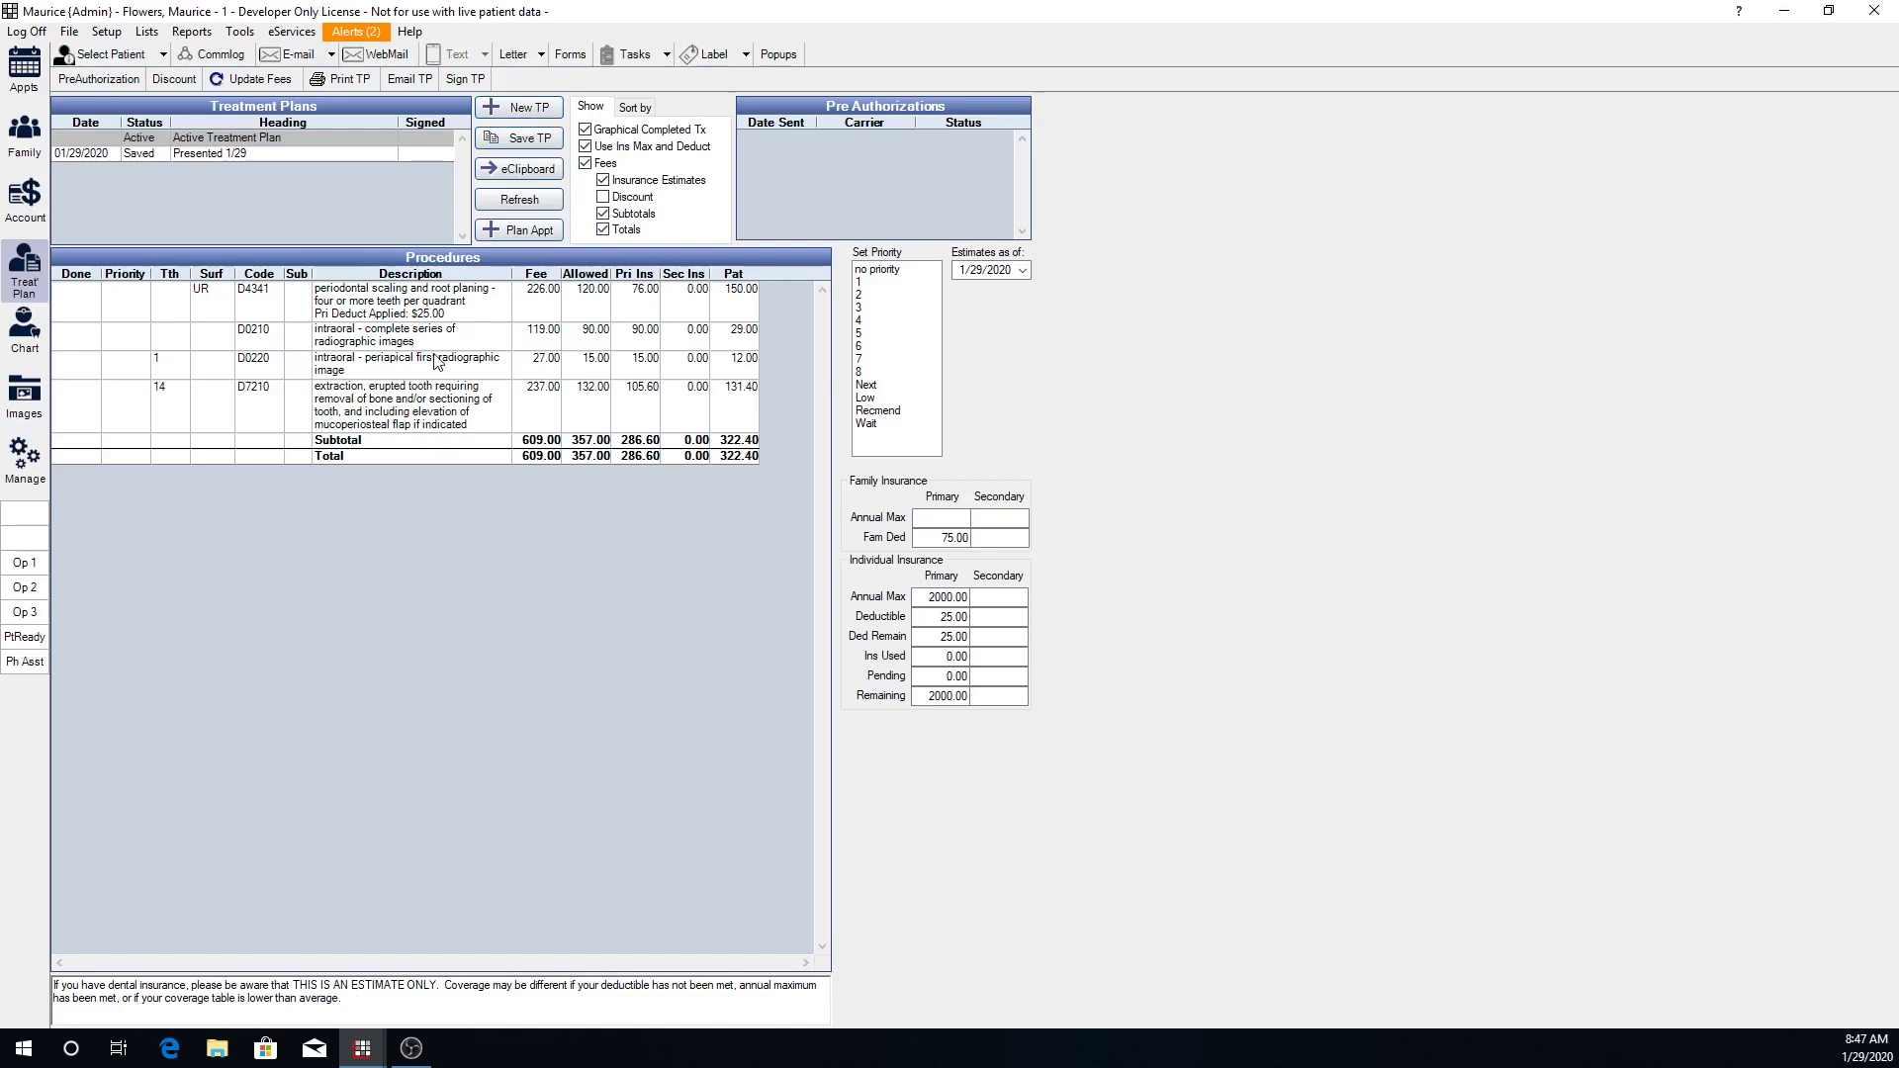
Create an inactive treatment plan containing the periapical image (D0220) and the tooth 14 extraction (D7210)
{"action": "left_click_drag", "start_coordinate": [436, 363], "coordinate": [426, 422]}
{"action": "left_click", "coordinate": [532, 109]}
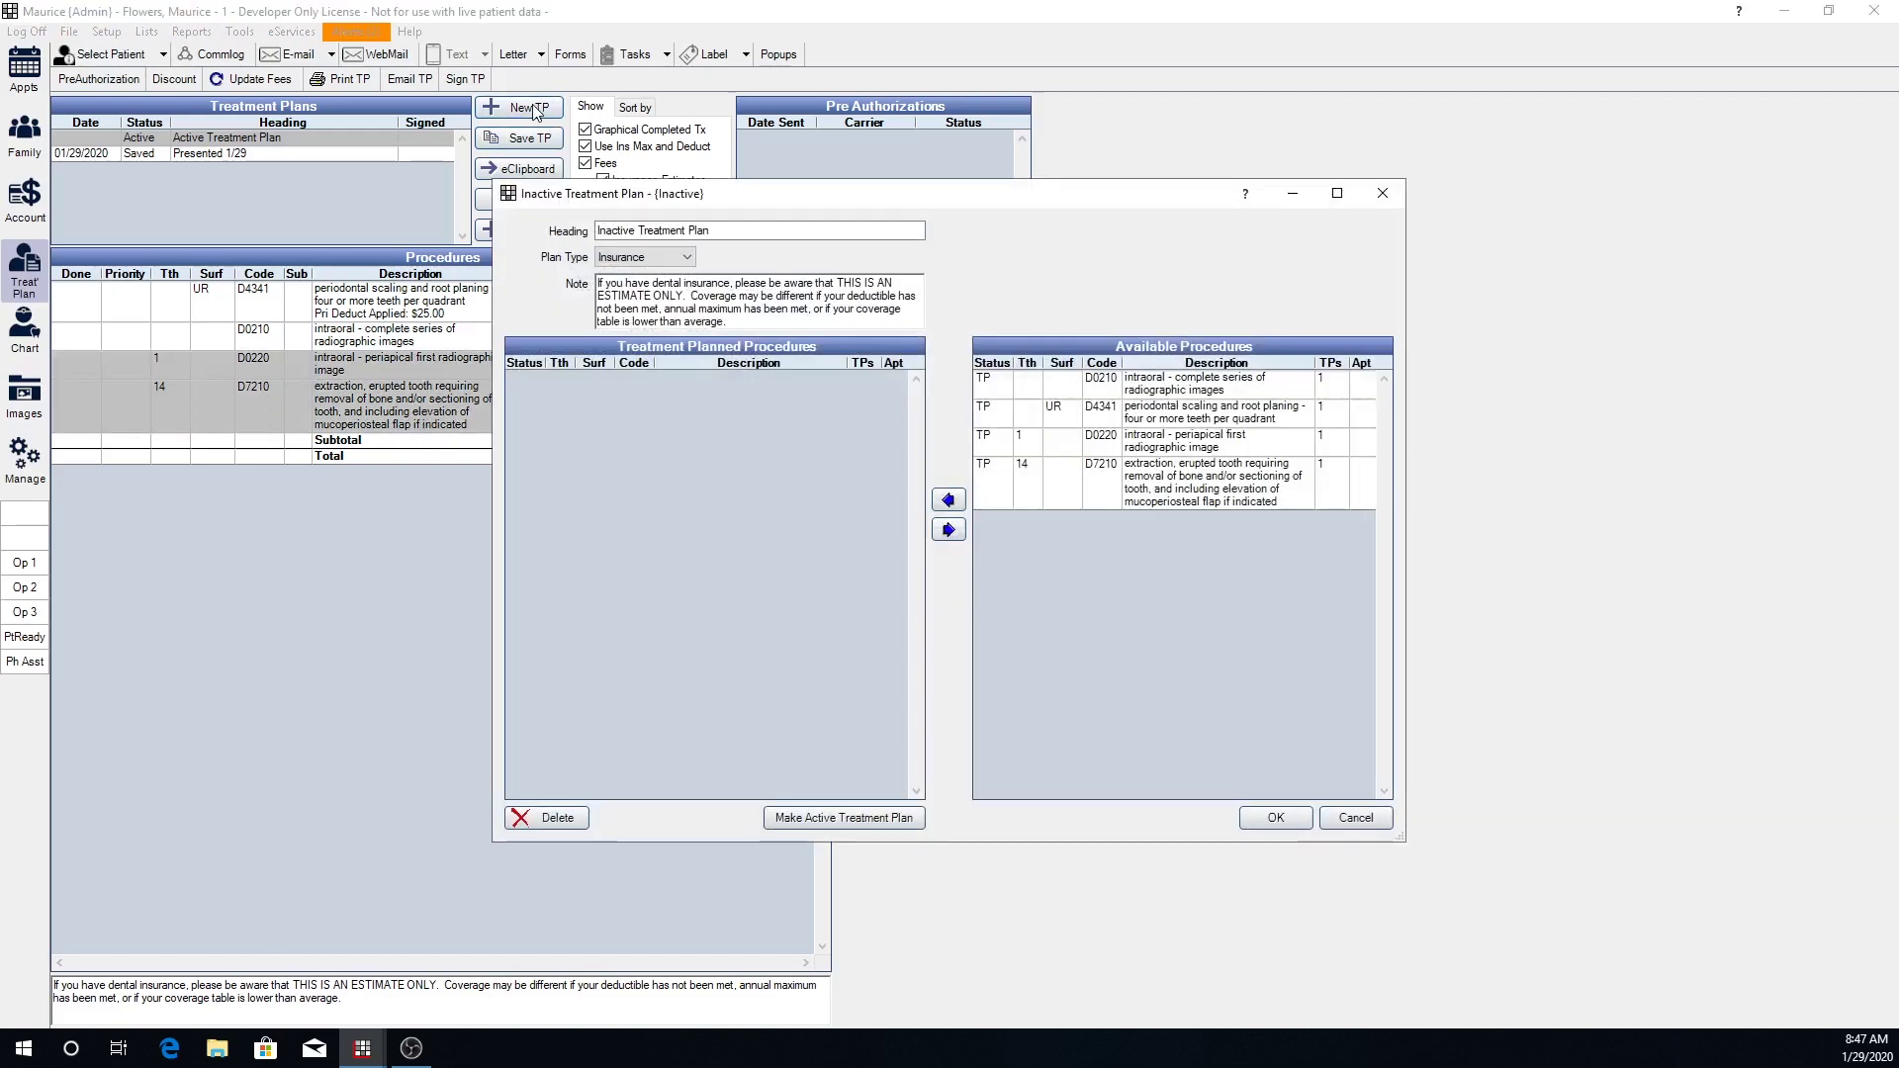
{"action": "left_click_drag", "start_coordinate": [1175, 447], "coordinate": [1182, 483]}
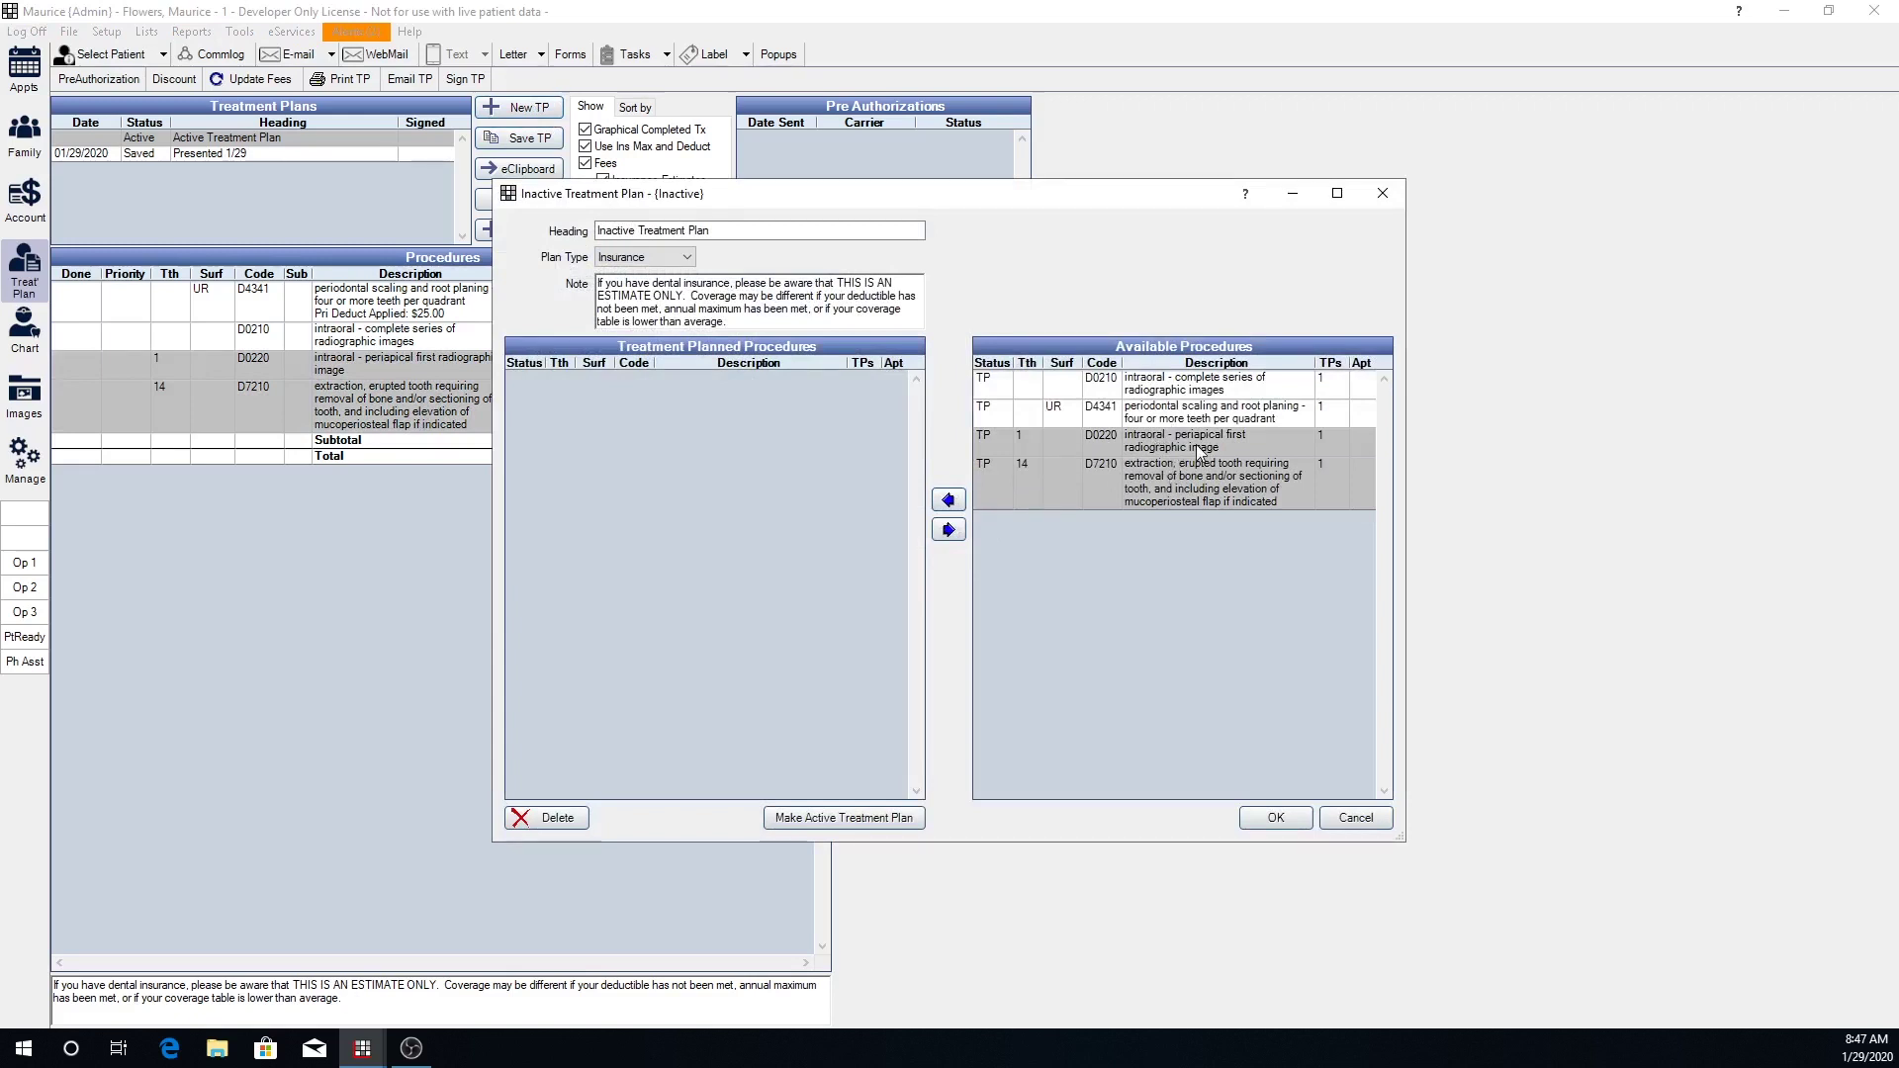
{"action": "left_click", "coordinate": [948, 501]}
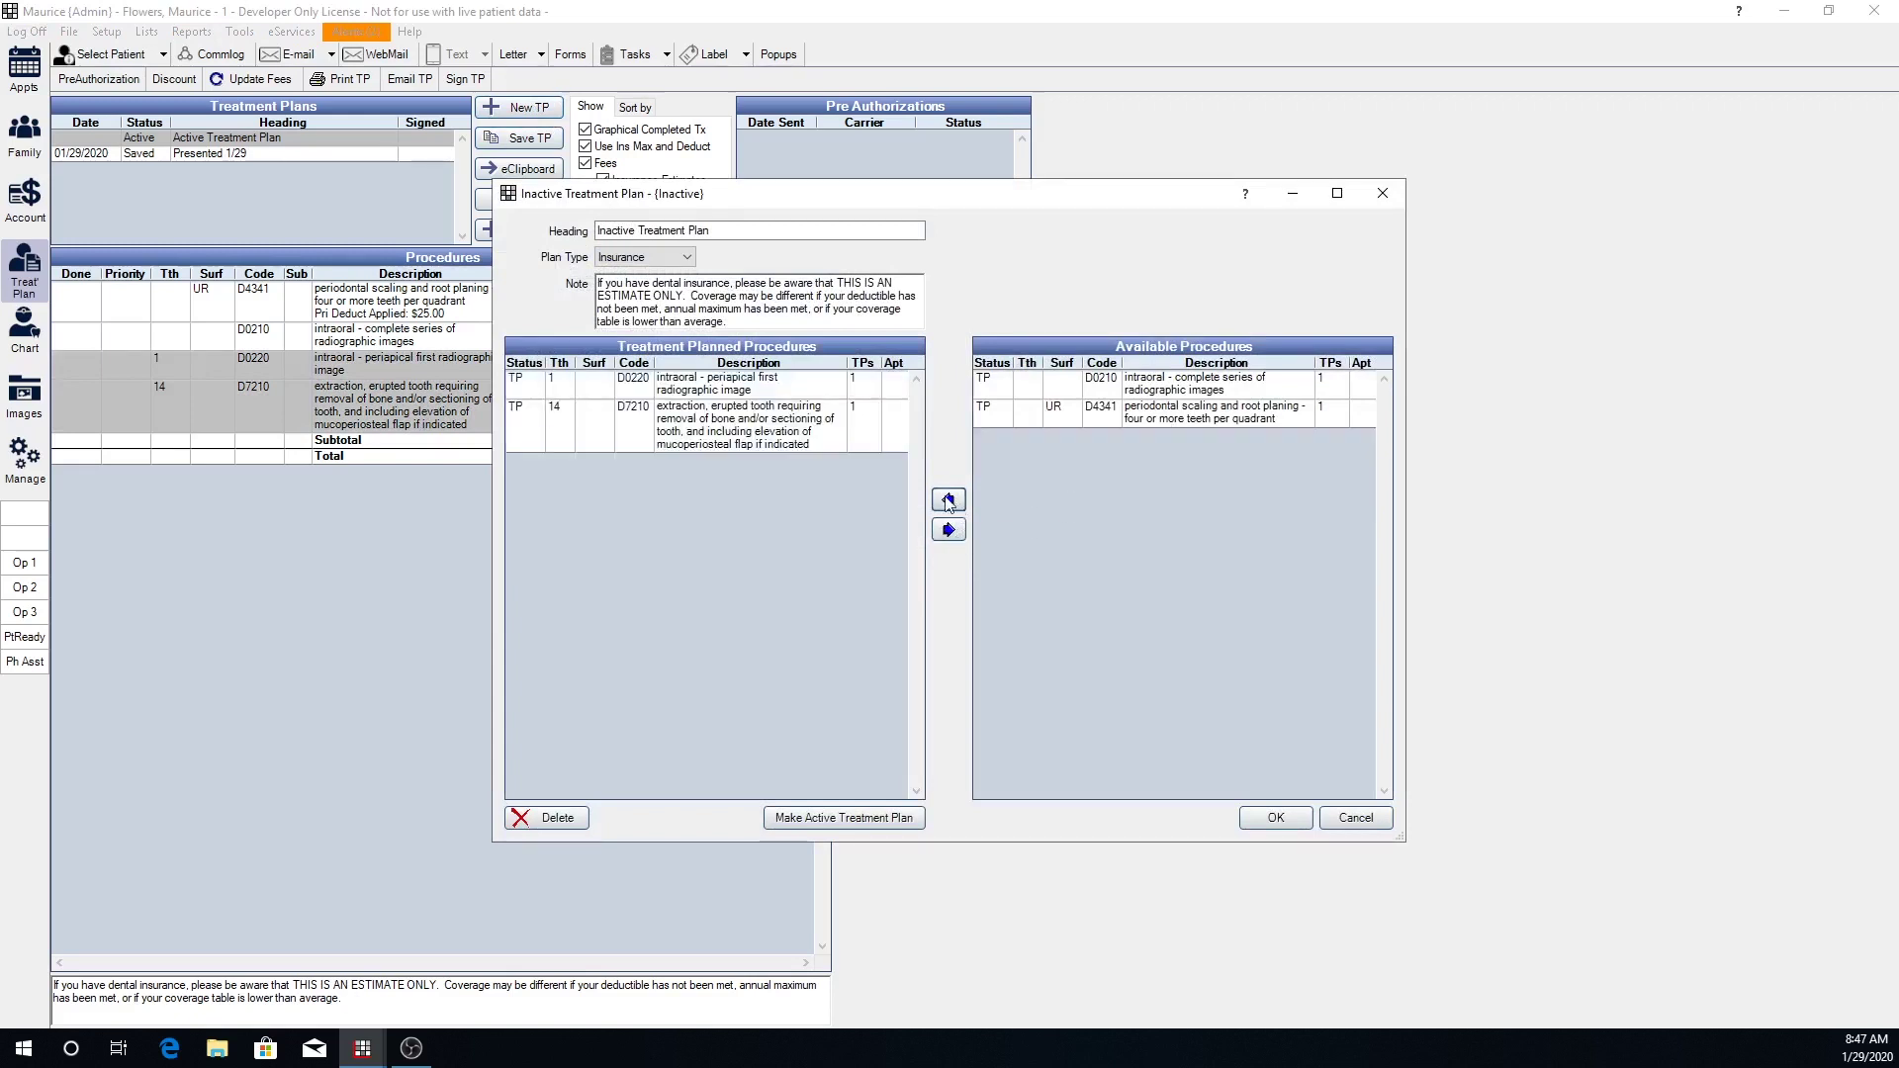
{"action": "left_click", "coordinate": [1292, 823]}
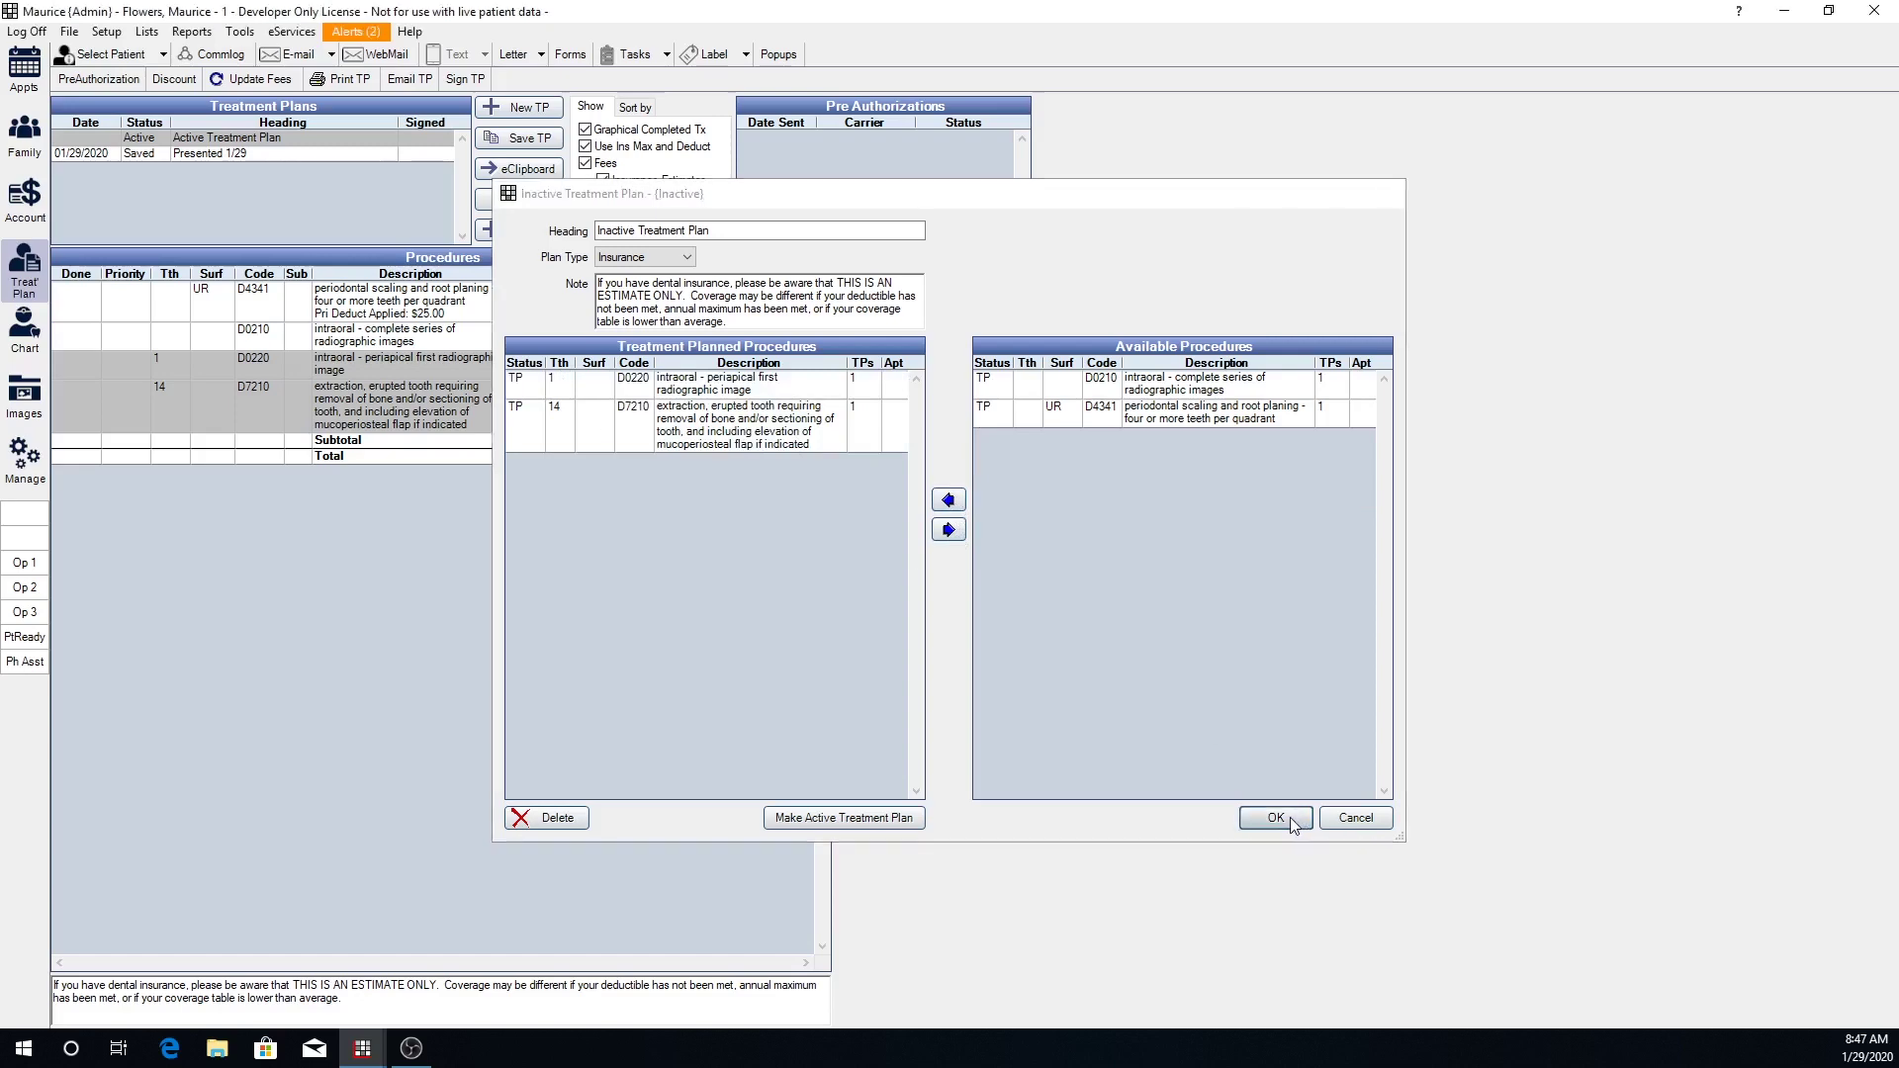
Review the procedures and estimates of the inactive treatment plan and return to the active plan
{"action": "left_click", "coordinate": [225, 138]}
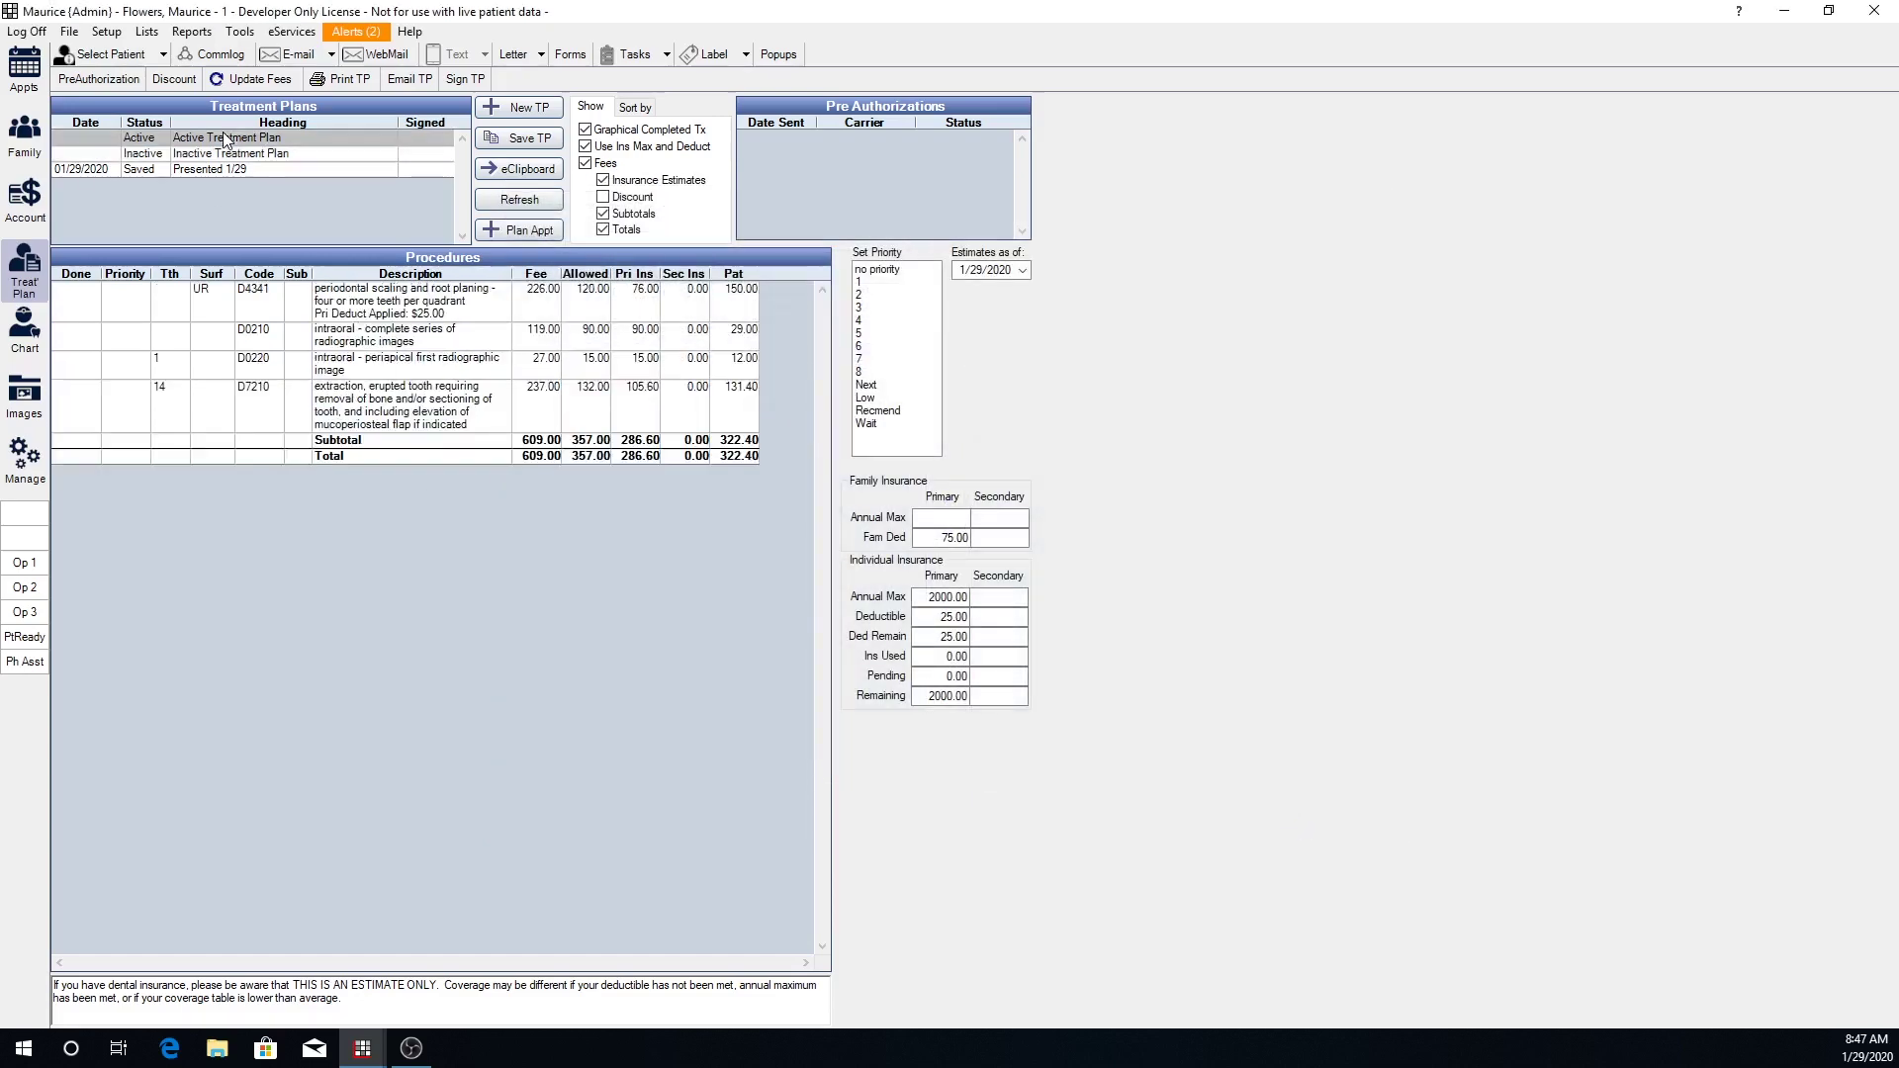
{"action": "left_click", "coordinate": [208, 155]}
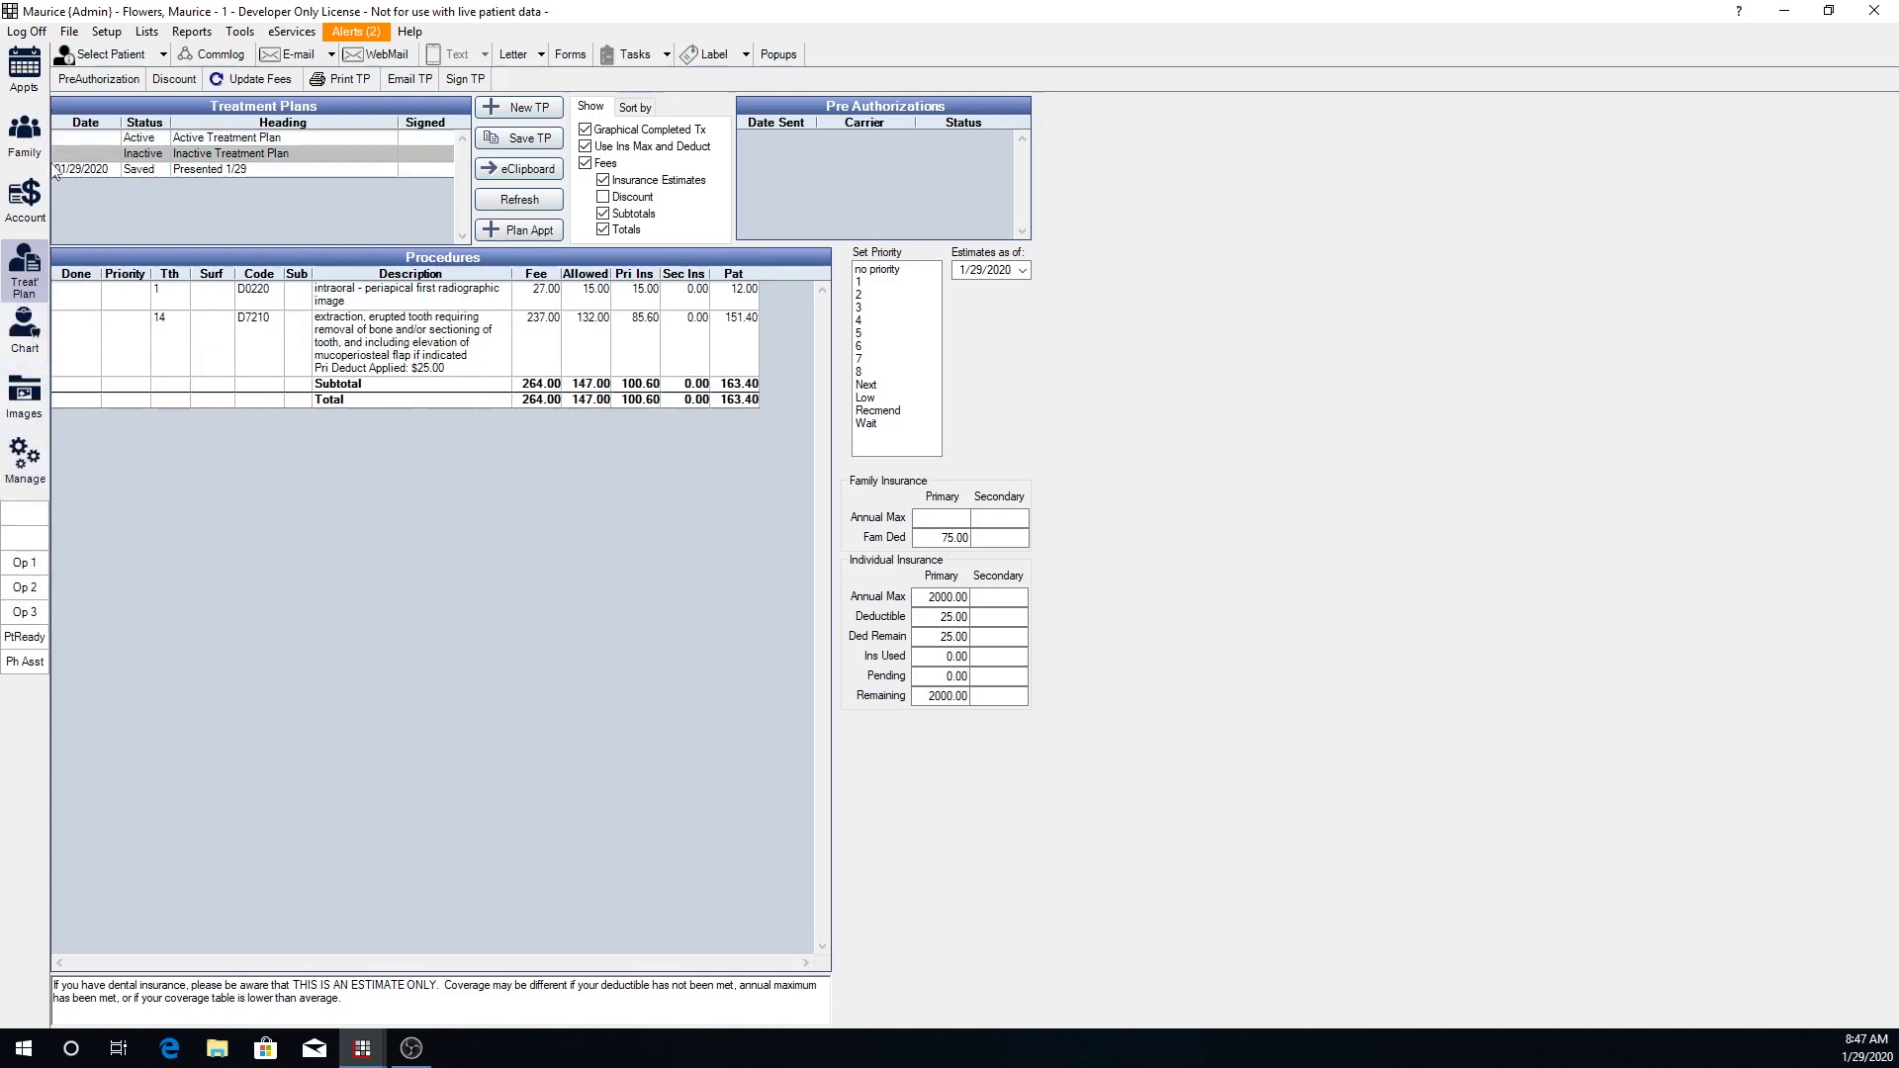
{"action": "left_click", "coordinate": [184, 139]}
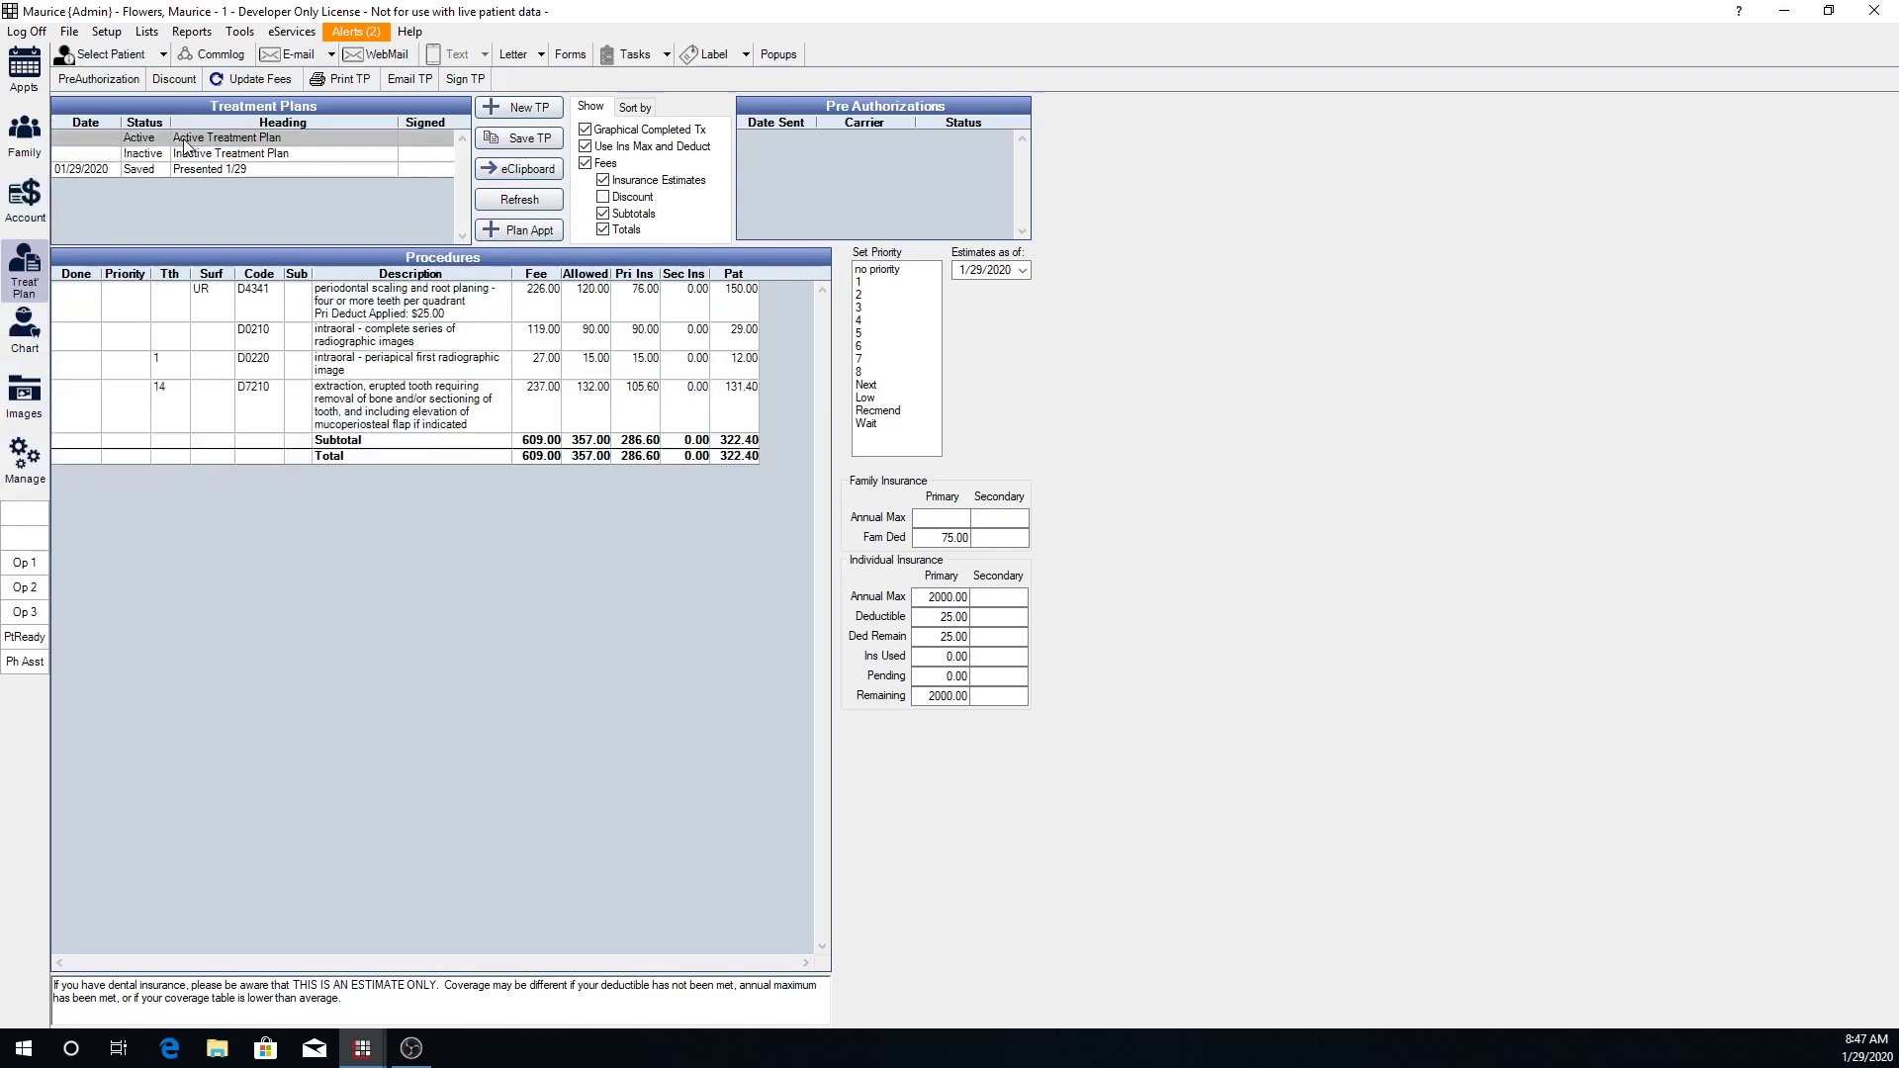
Check the planned procedures in the patient's chart, and return to the treatment plans without creating a planned appointment
{"action": "left_click", "coordinate": [27, 334]}
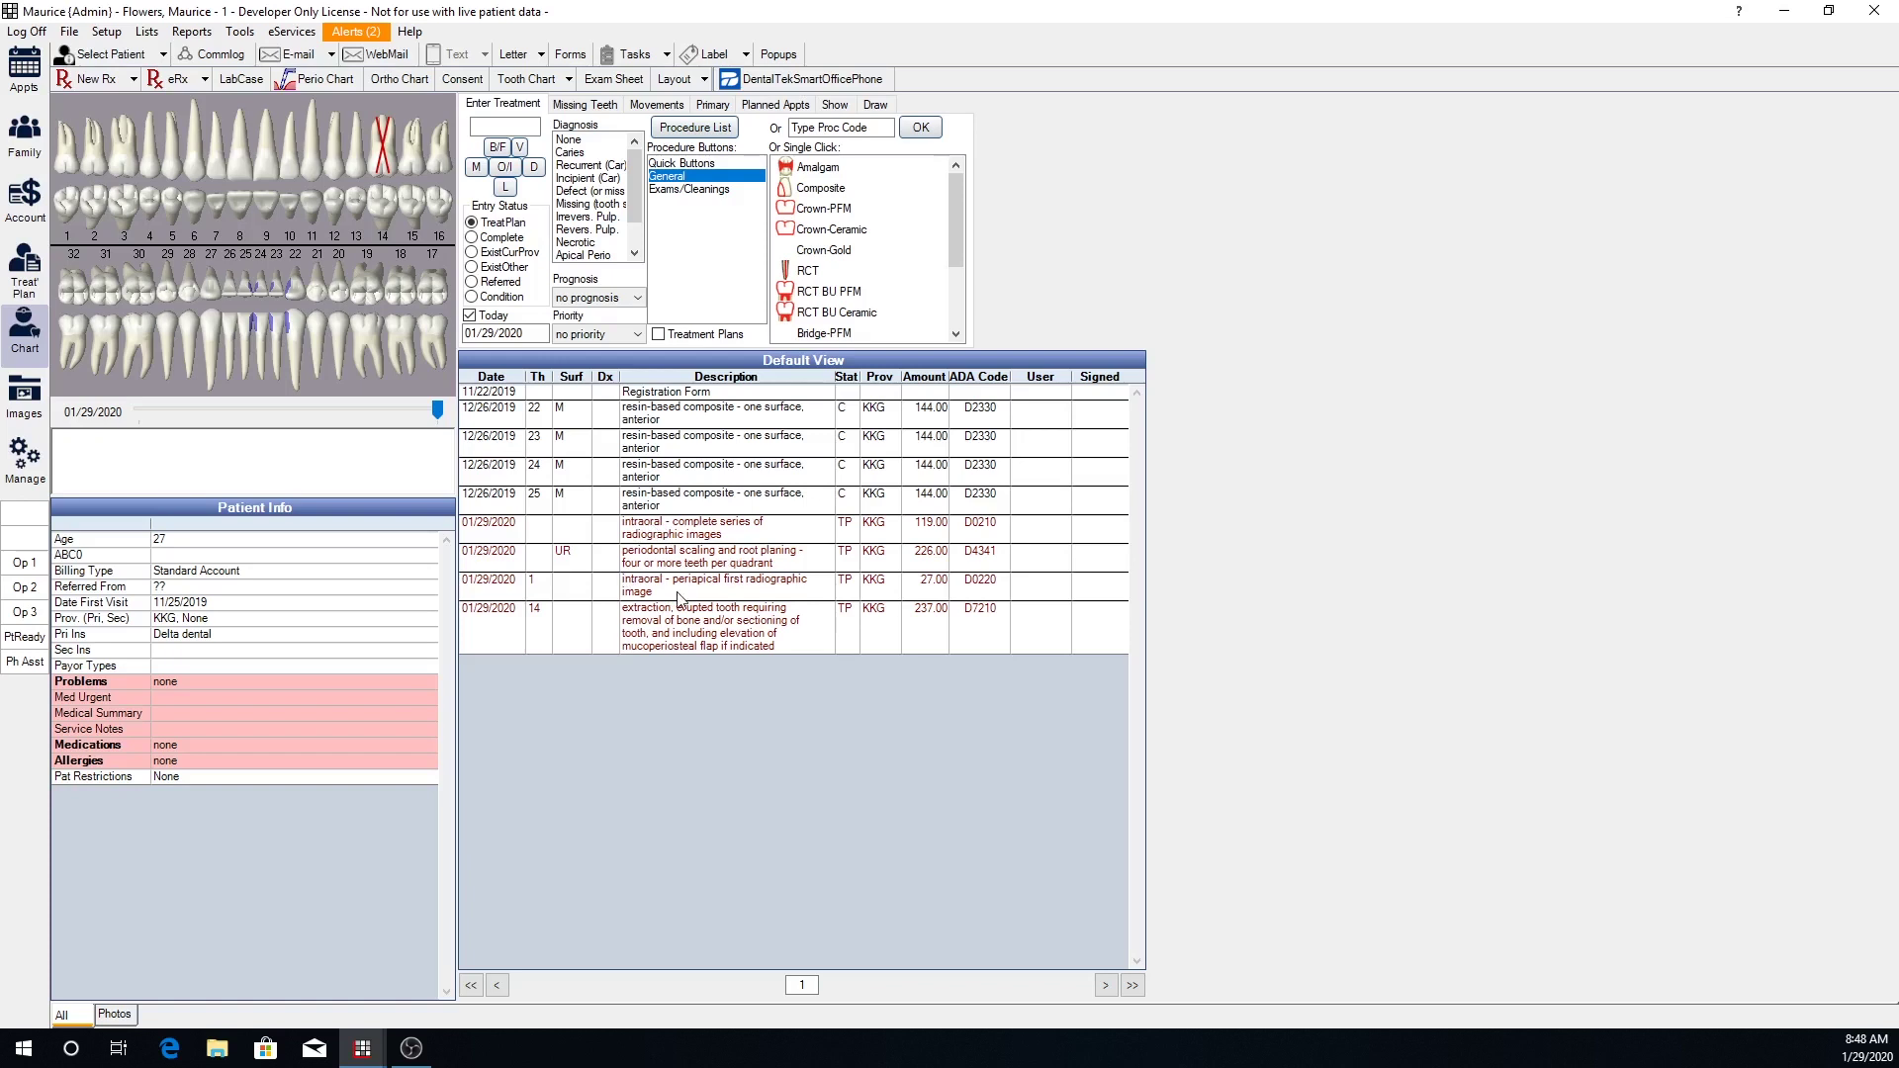
{"action": "left_click", "coordinate": [27, 272]}
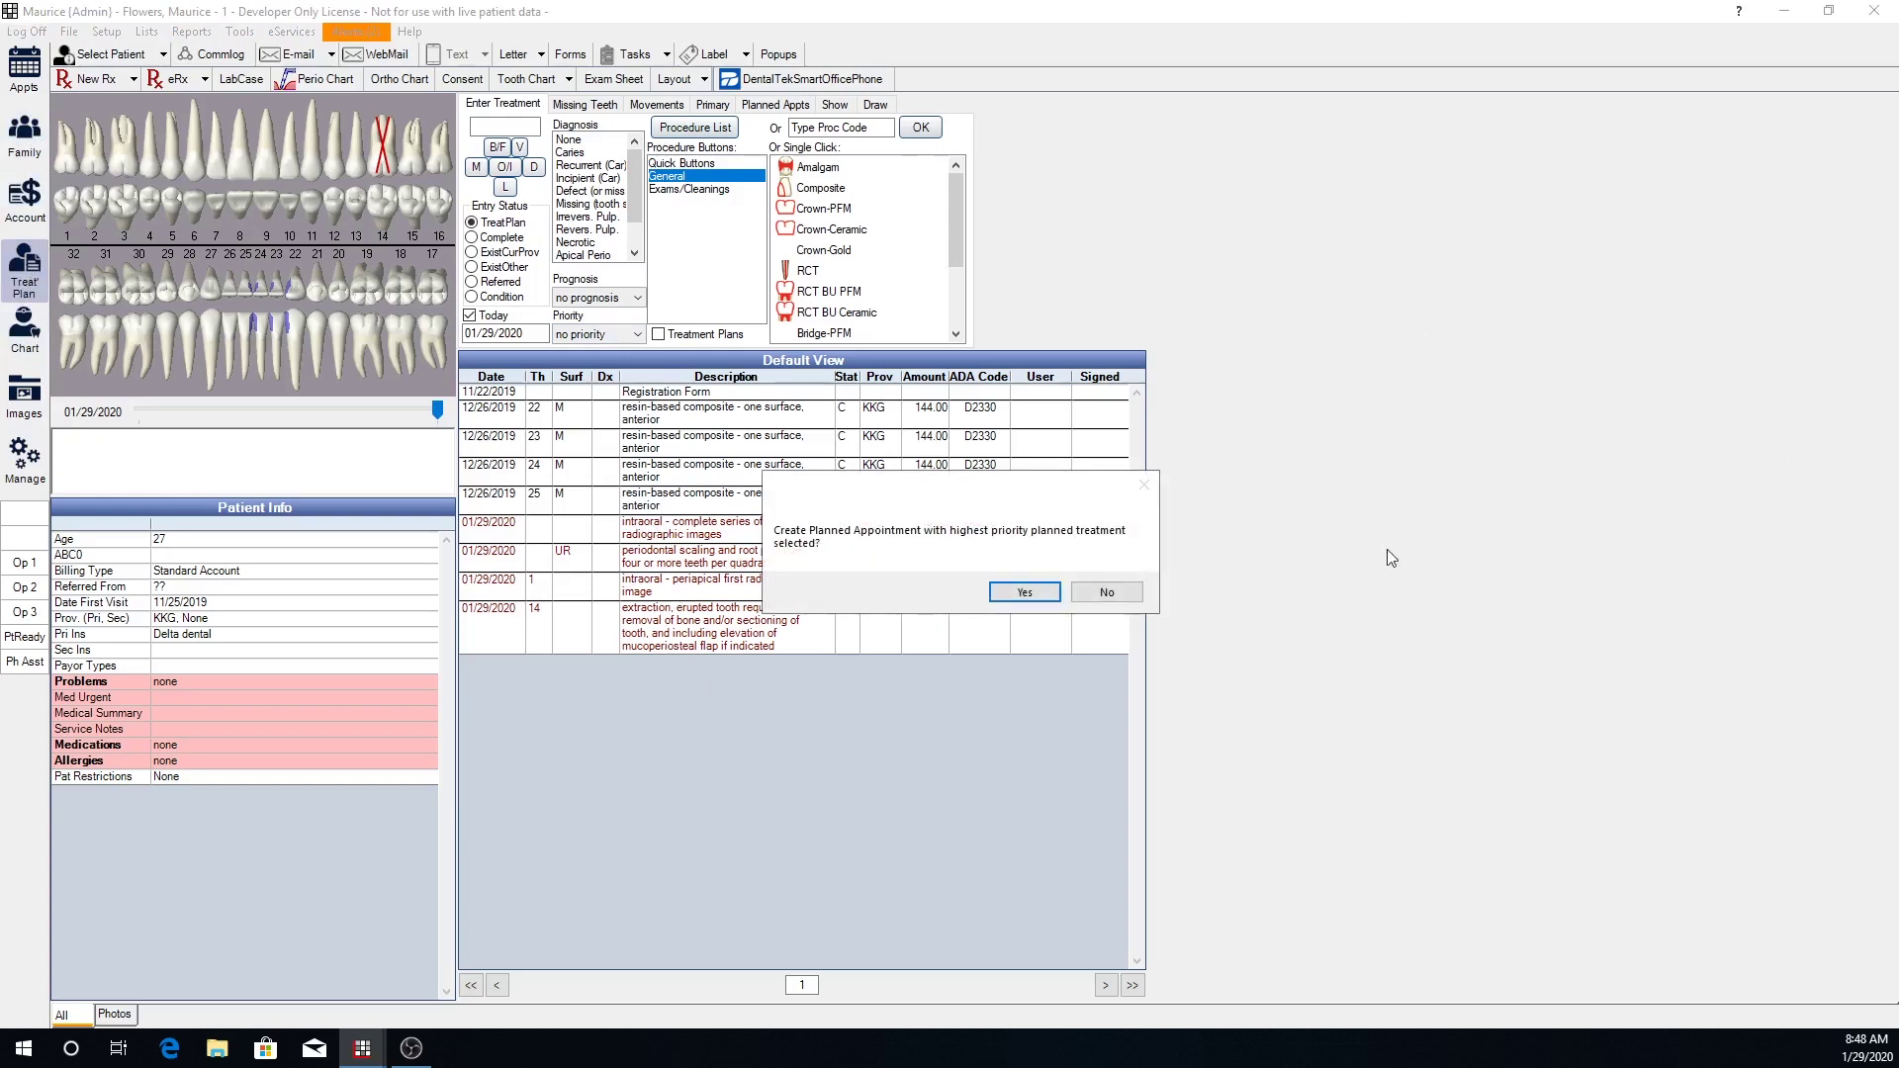
{"action": "left_click", "coordinate": [1119, 605]}
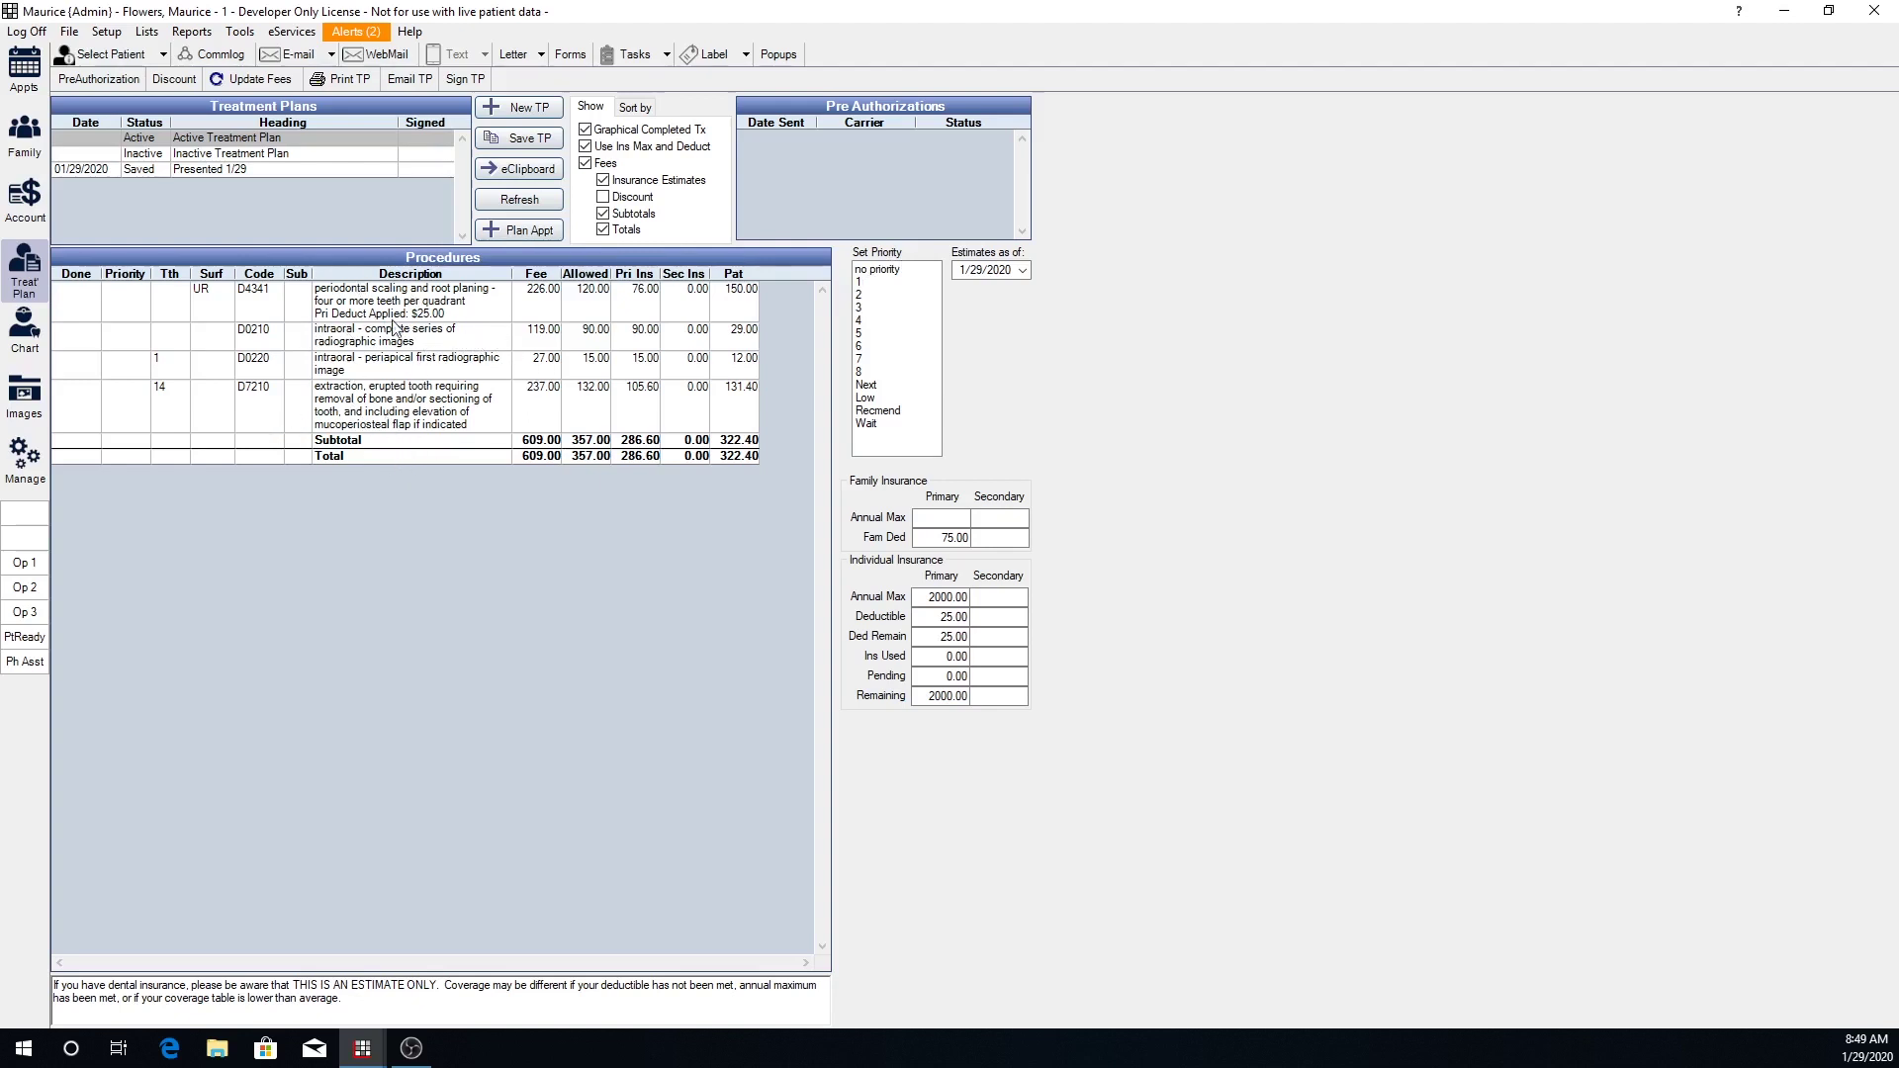
Set priority 1 on the tooth 14 extraction and priority 2 on the periodontal scaling (D4341) and complete radiographic series (D0210)
{"action": "left_click", "coordinate": [376, 316]}
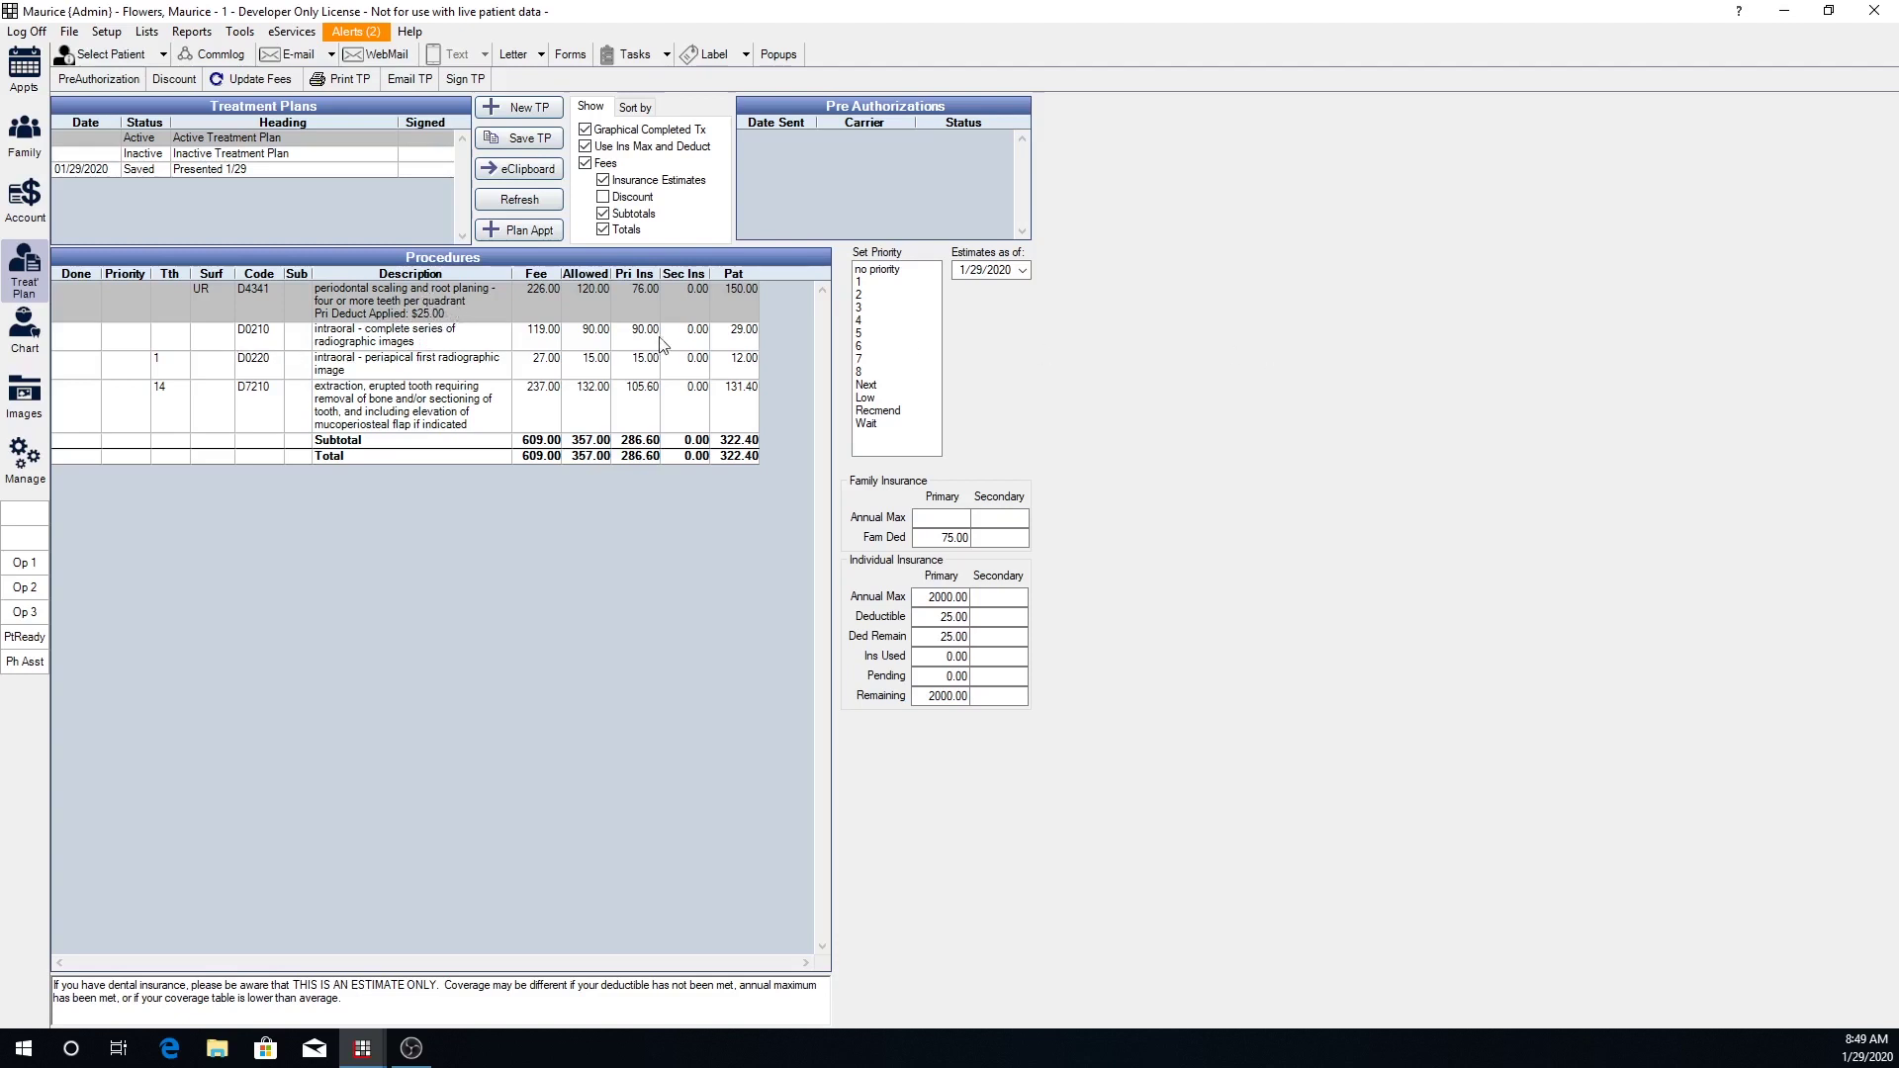
{"action": "left_click", "coordinate": [380, 409]}
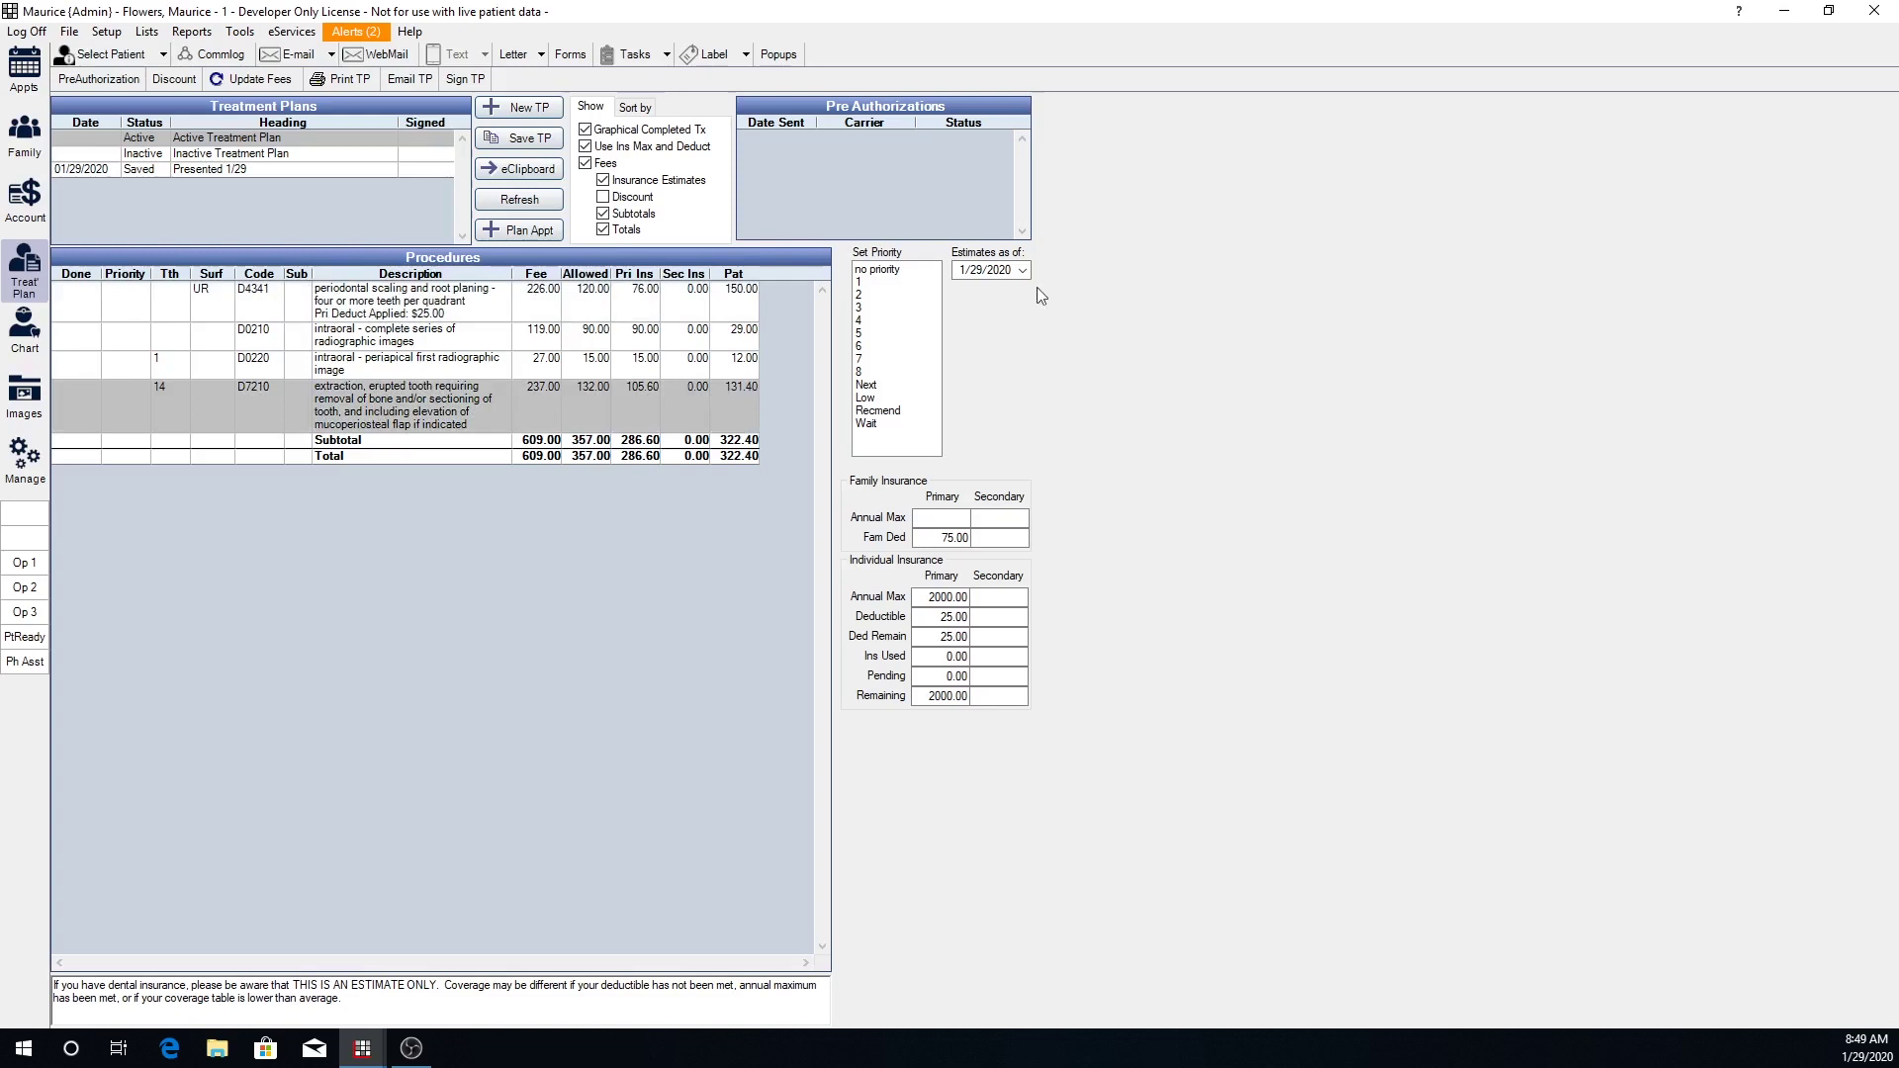
{"action": "left_click", "coordinate": [861, 284]}
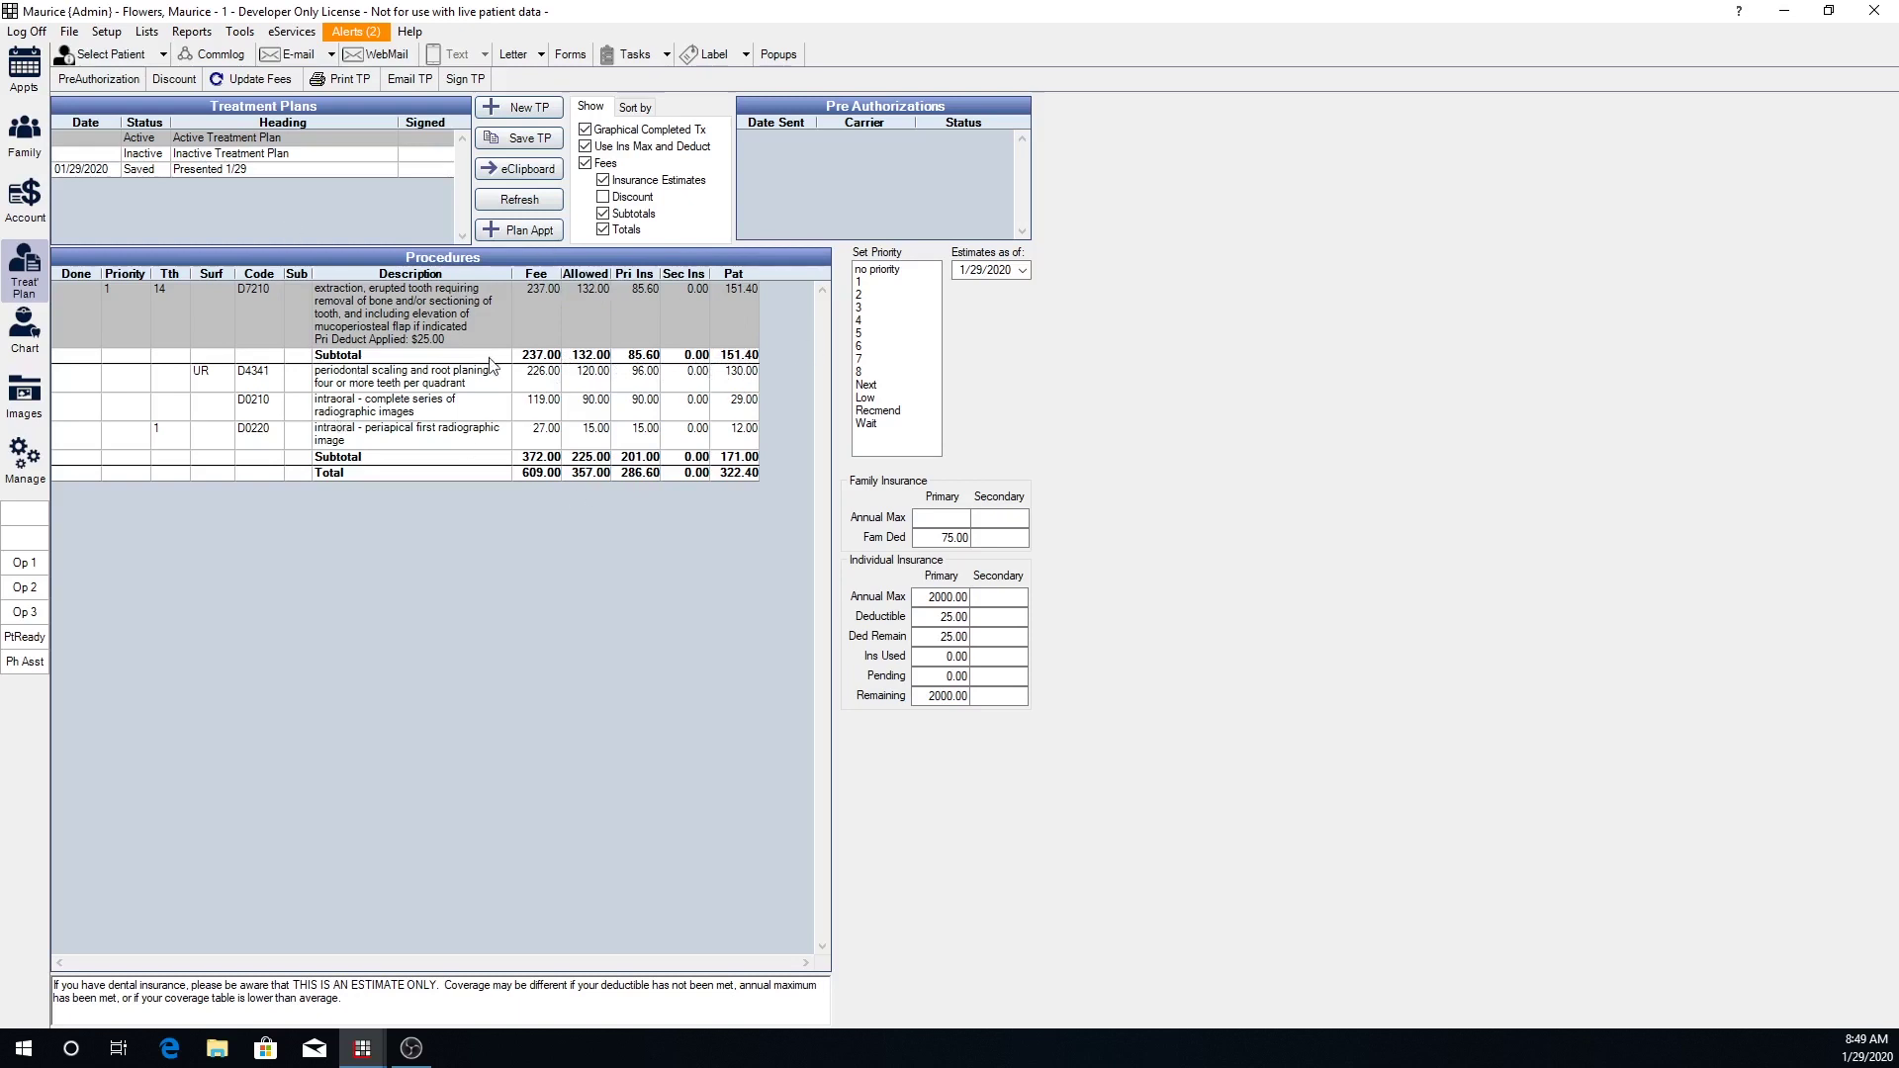
{"action": "left_click_drag", "start_coordinate": [406, 388], "coordinate": [408, 420]}
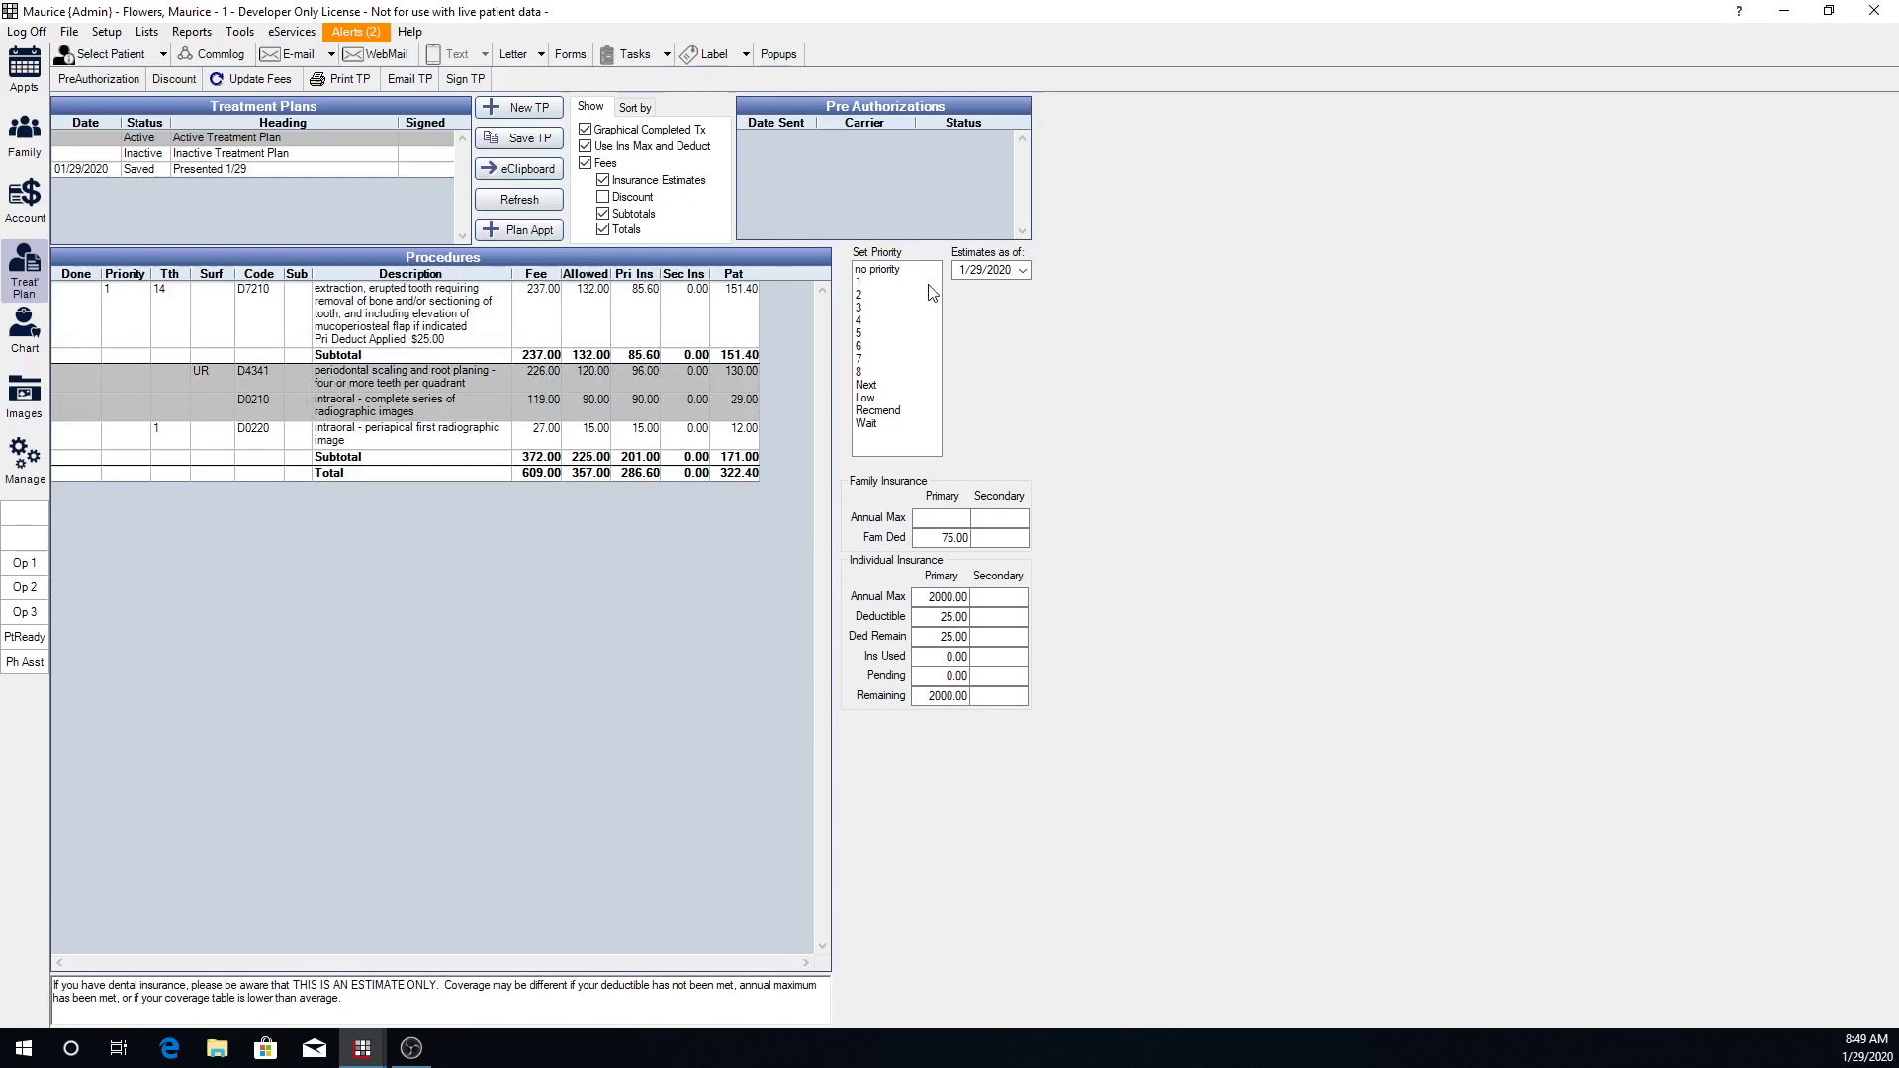
{"action": "left_click", "coordinate": [859, 295]}
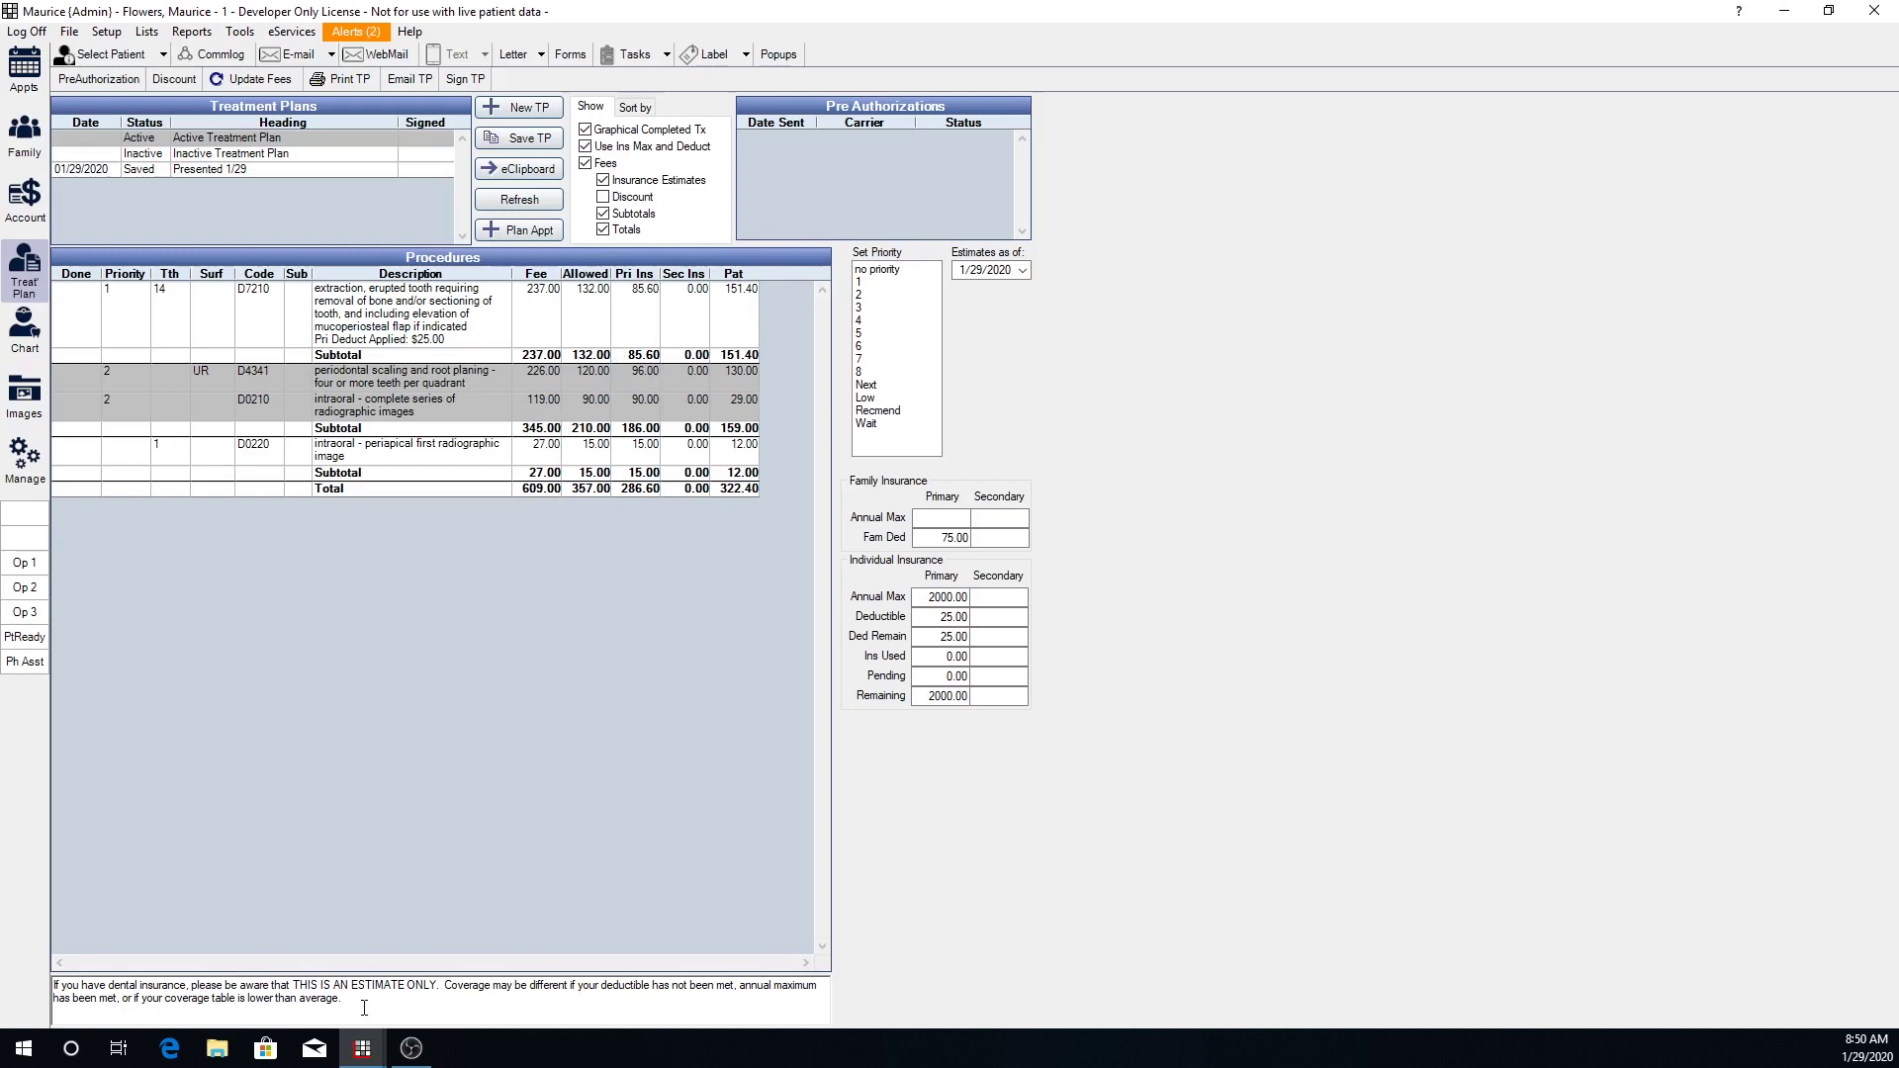
Examine the insurance estimate note on the treatment plan and its default text in the treatment plan module preferences
{"action": "left_click_drag", "start_coordinate": [405, 1014], "coordinate": [15, 977]}
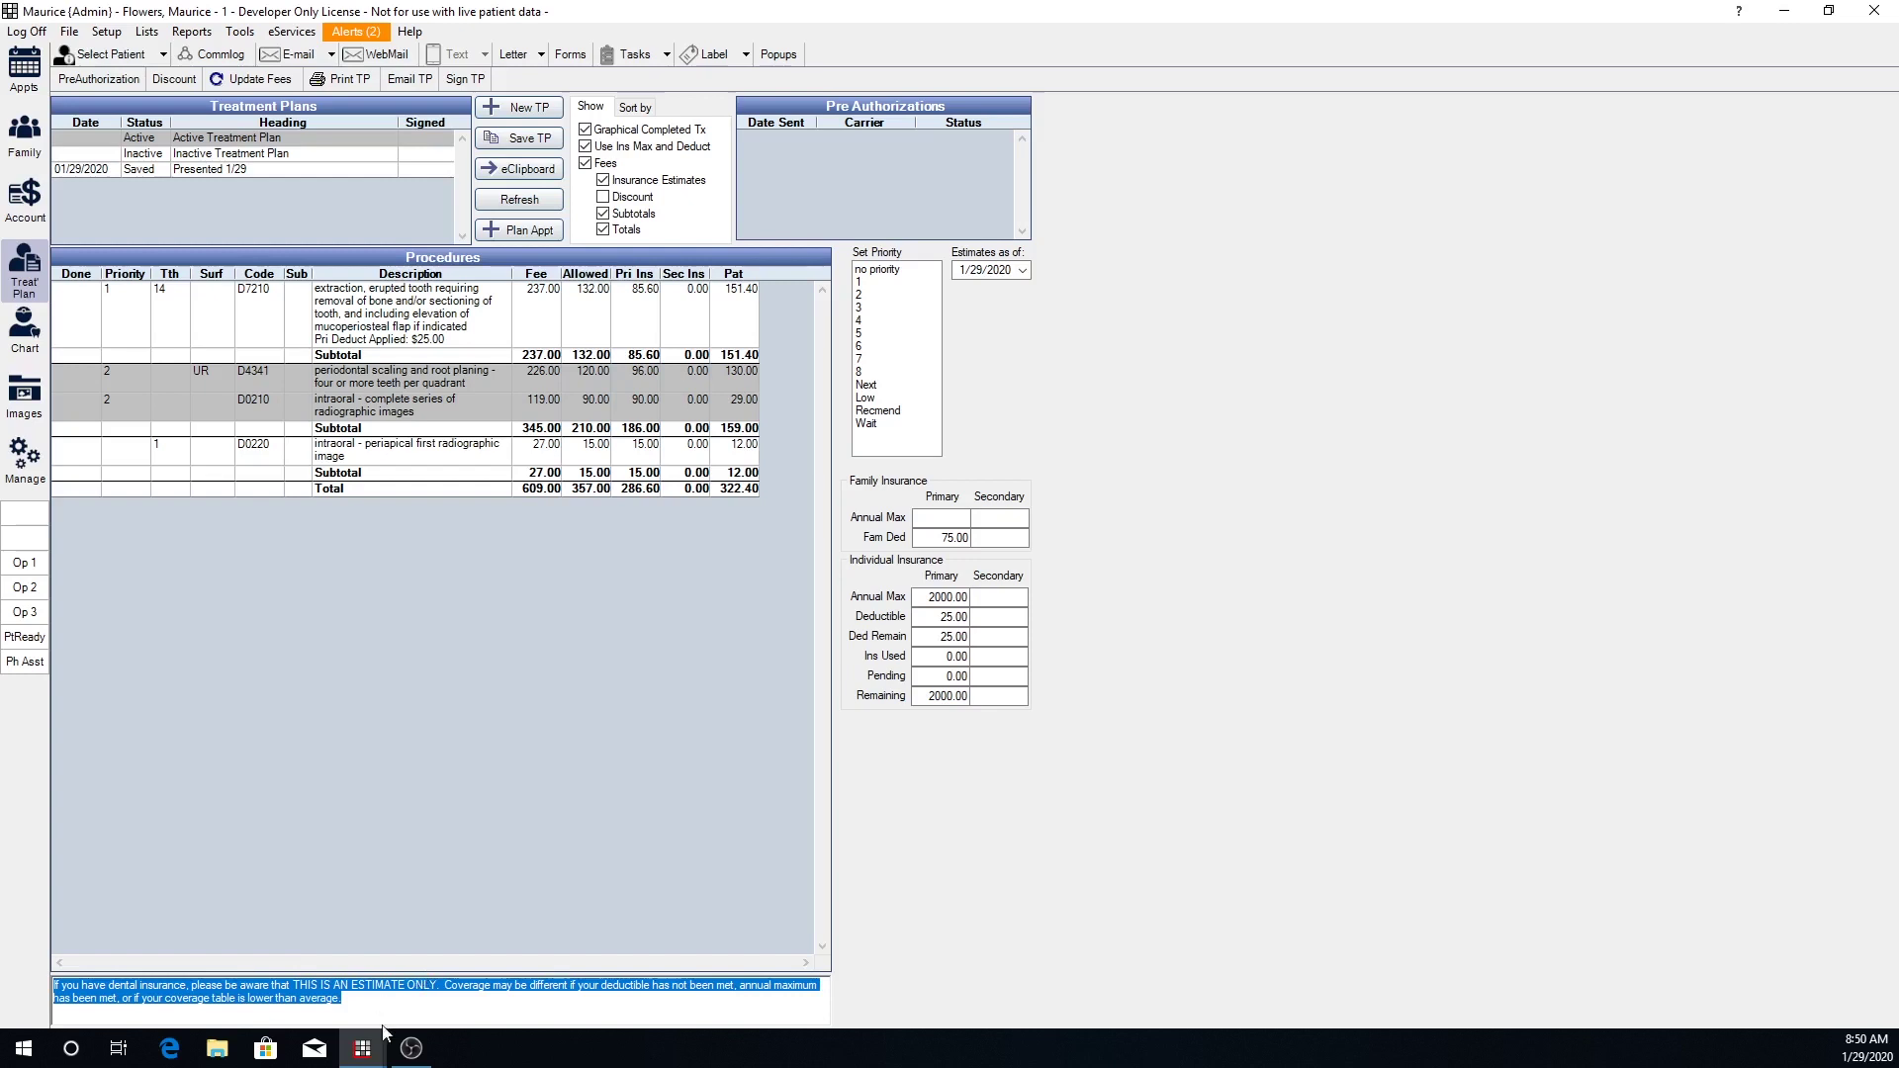
{"action": "left_click", "coordinate": [107, 32]}
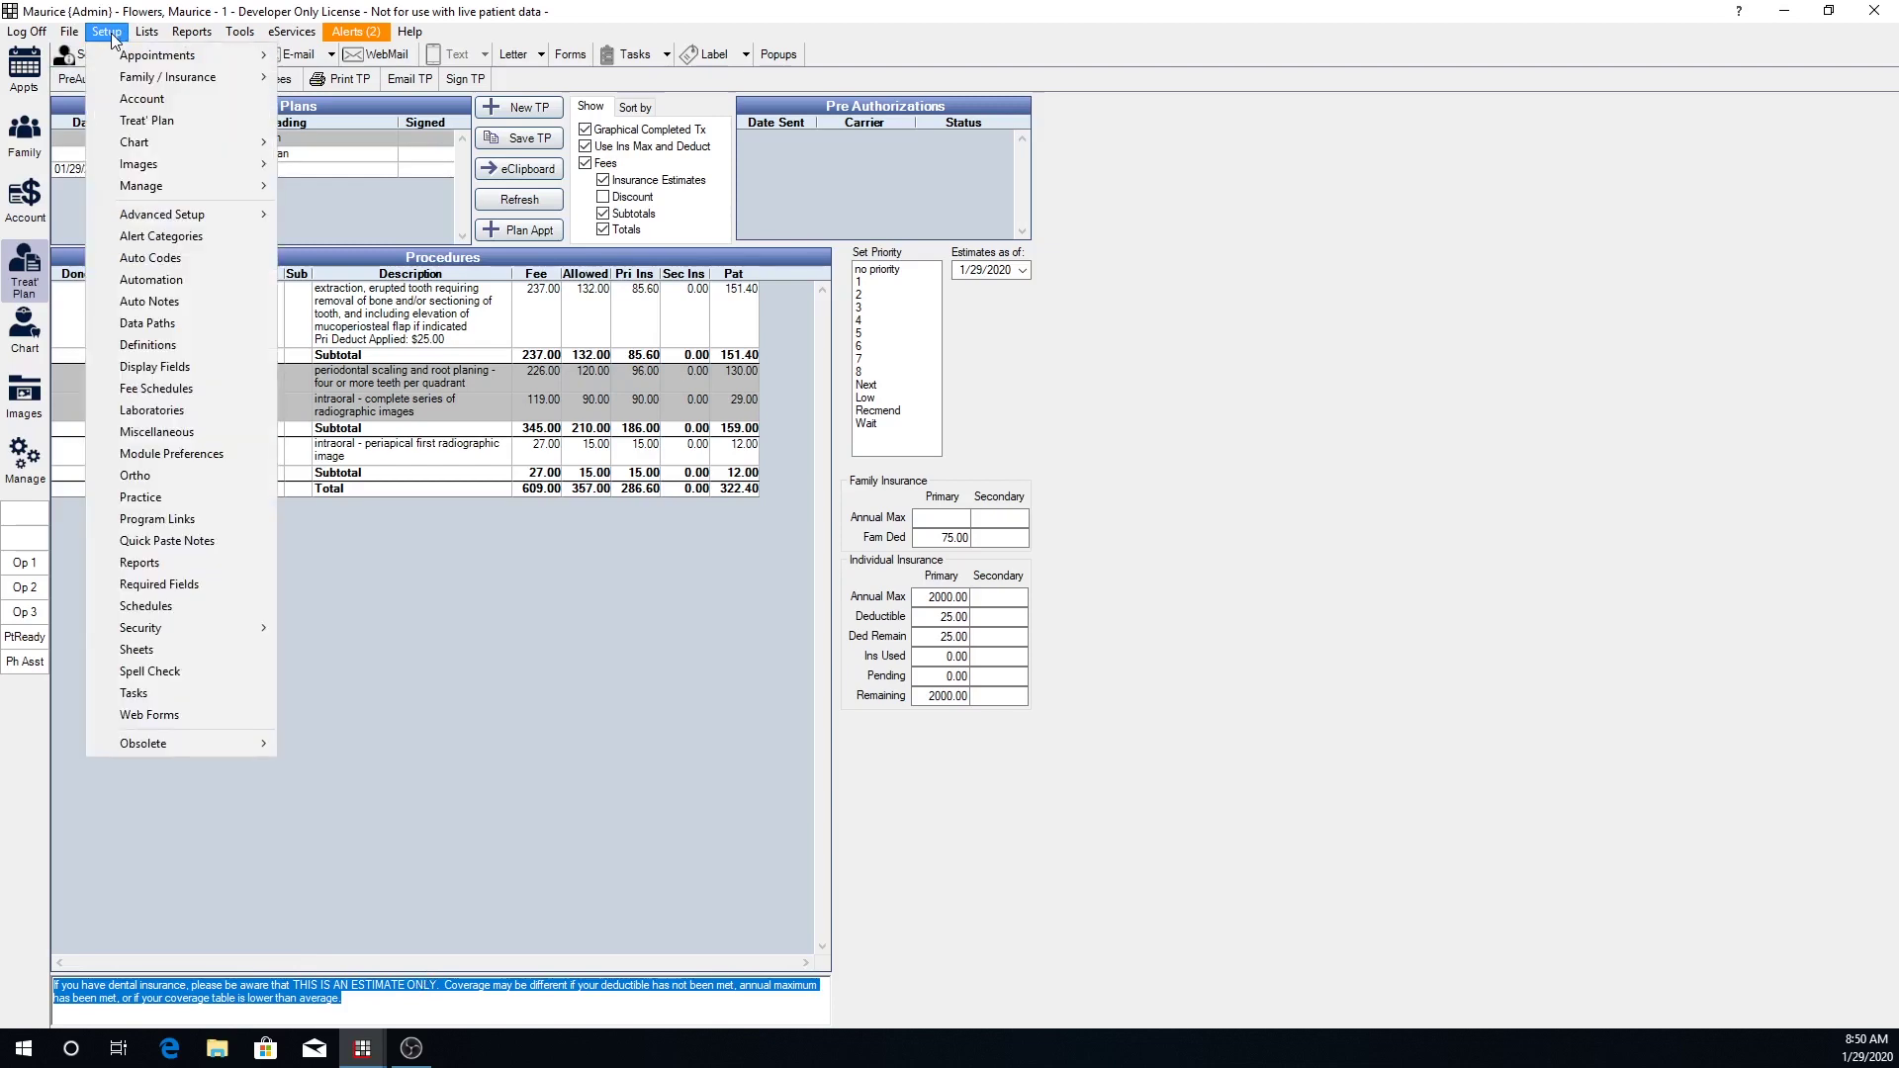
{"action": "left_click", "coordinate": [174, 123]}
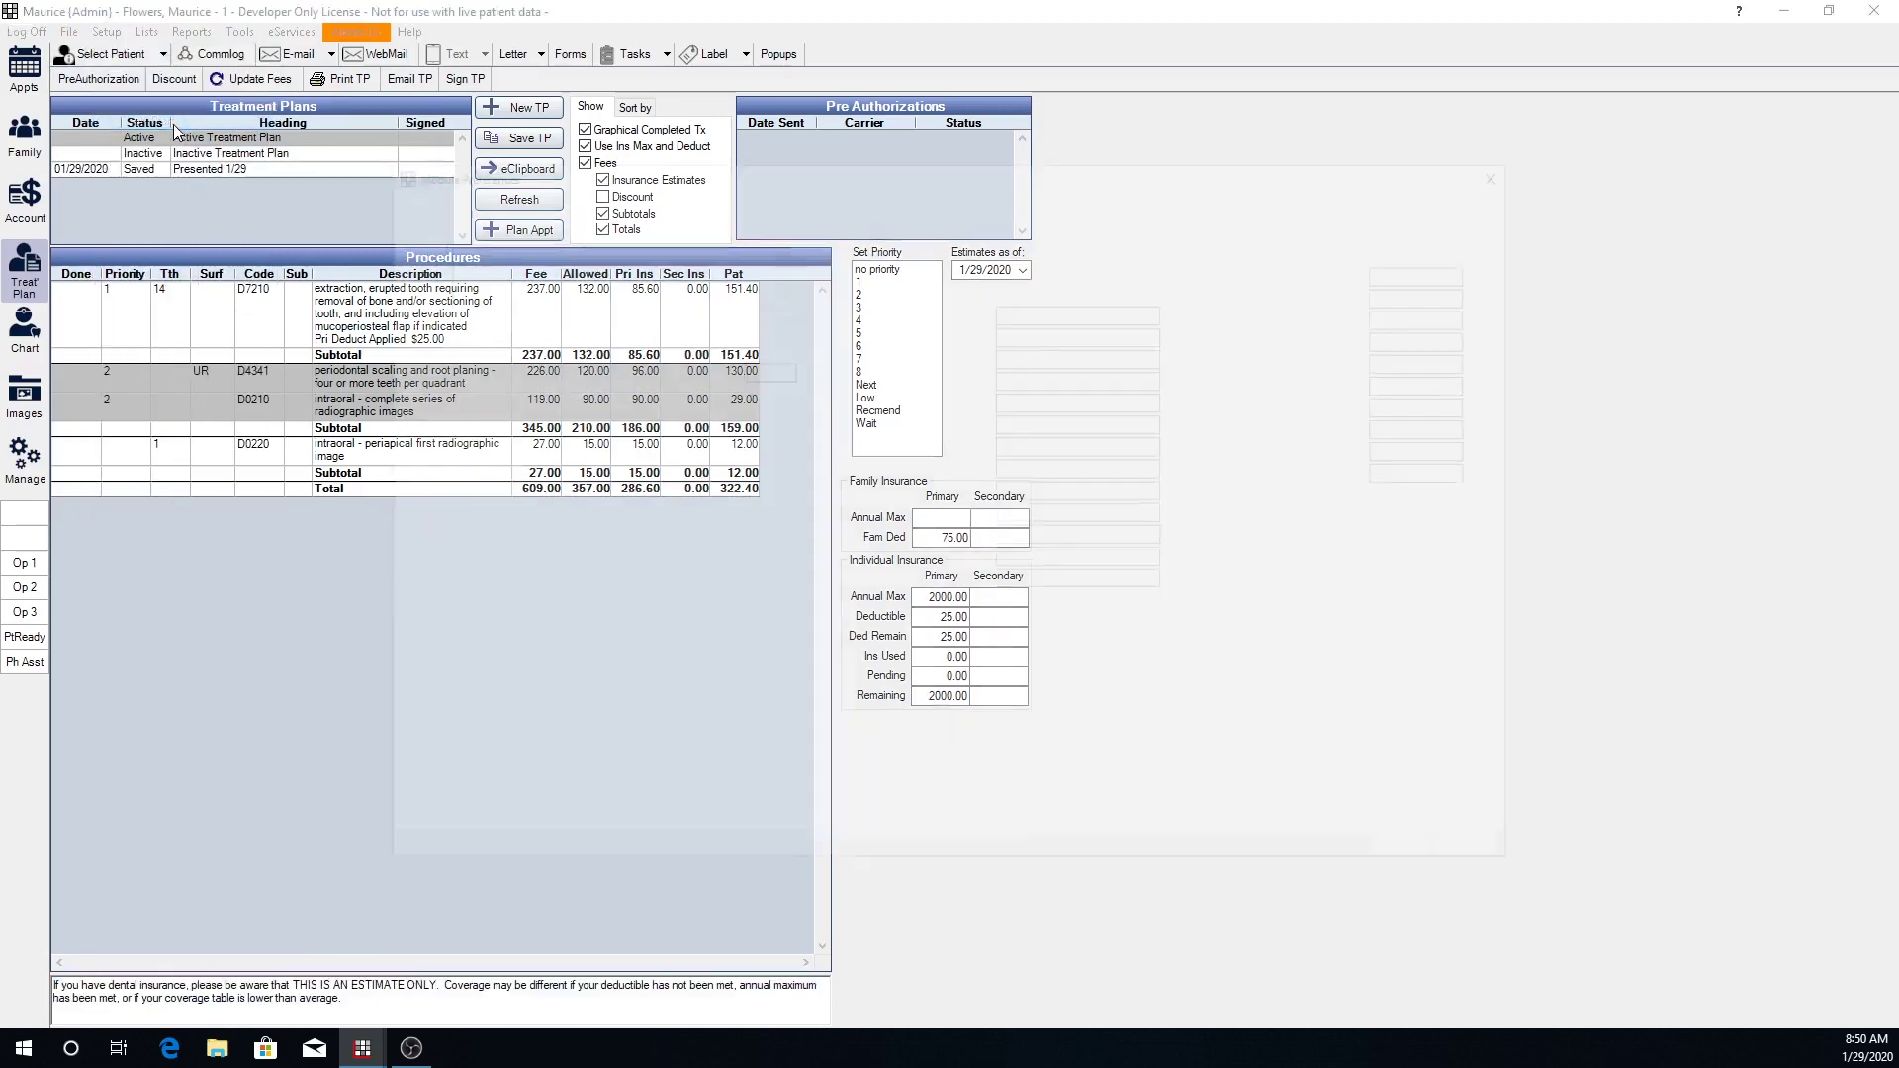
{"action": "left_click_drag", "start_coordinate": [493, 297], "coordinate": [405, 237]}
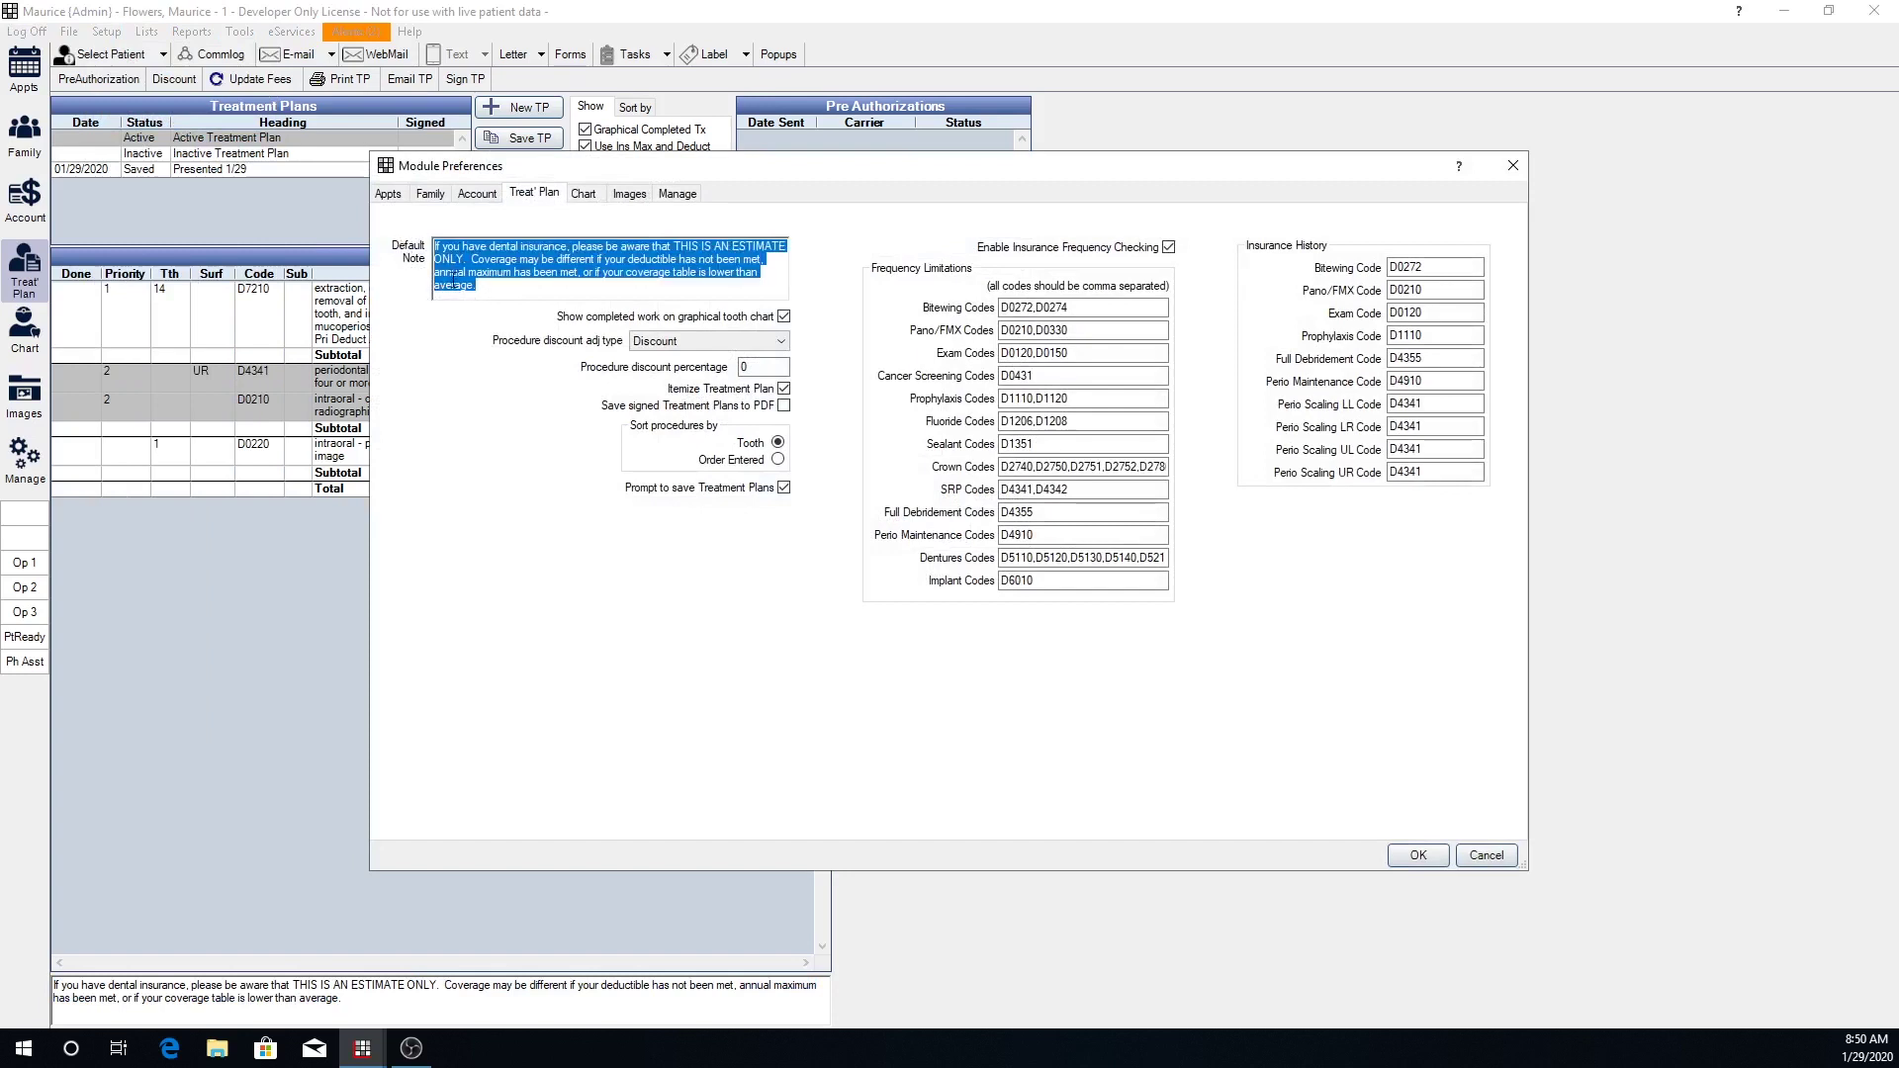
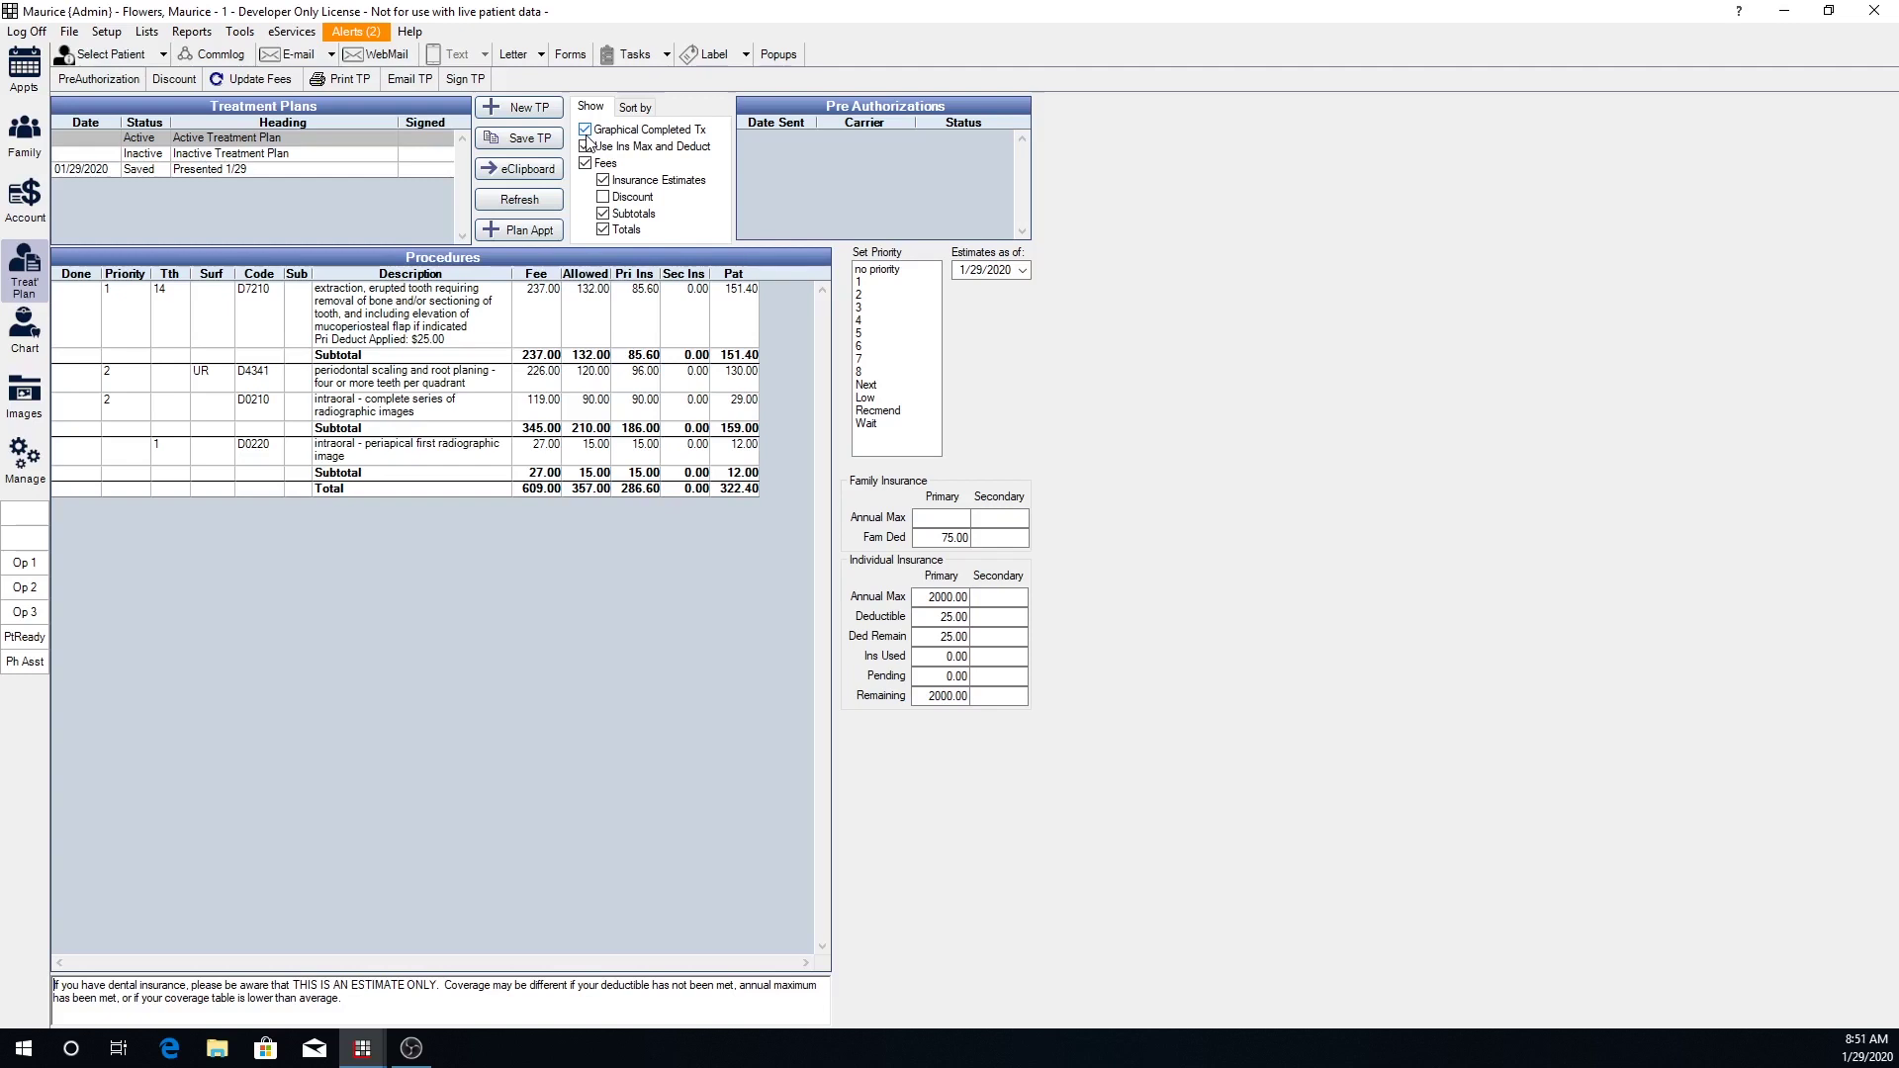
Switch the totals, subtotals and insurance estimates off and back on for the active treatment plan, and check the procedure sorting options
{"action": "left_click", "coordinate": [585, 145]}
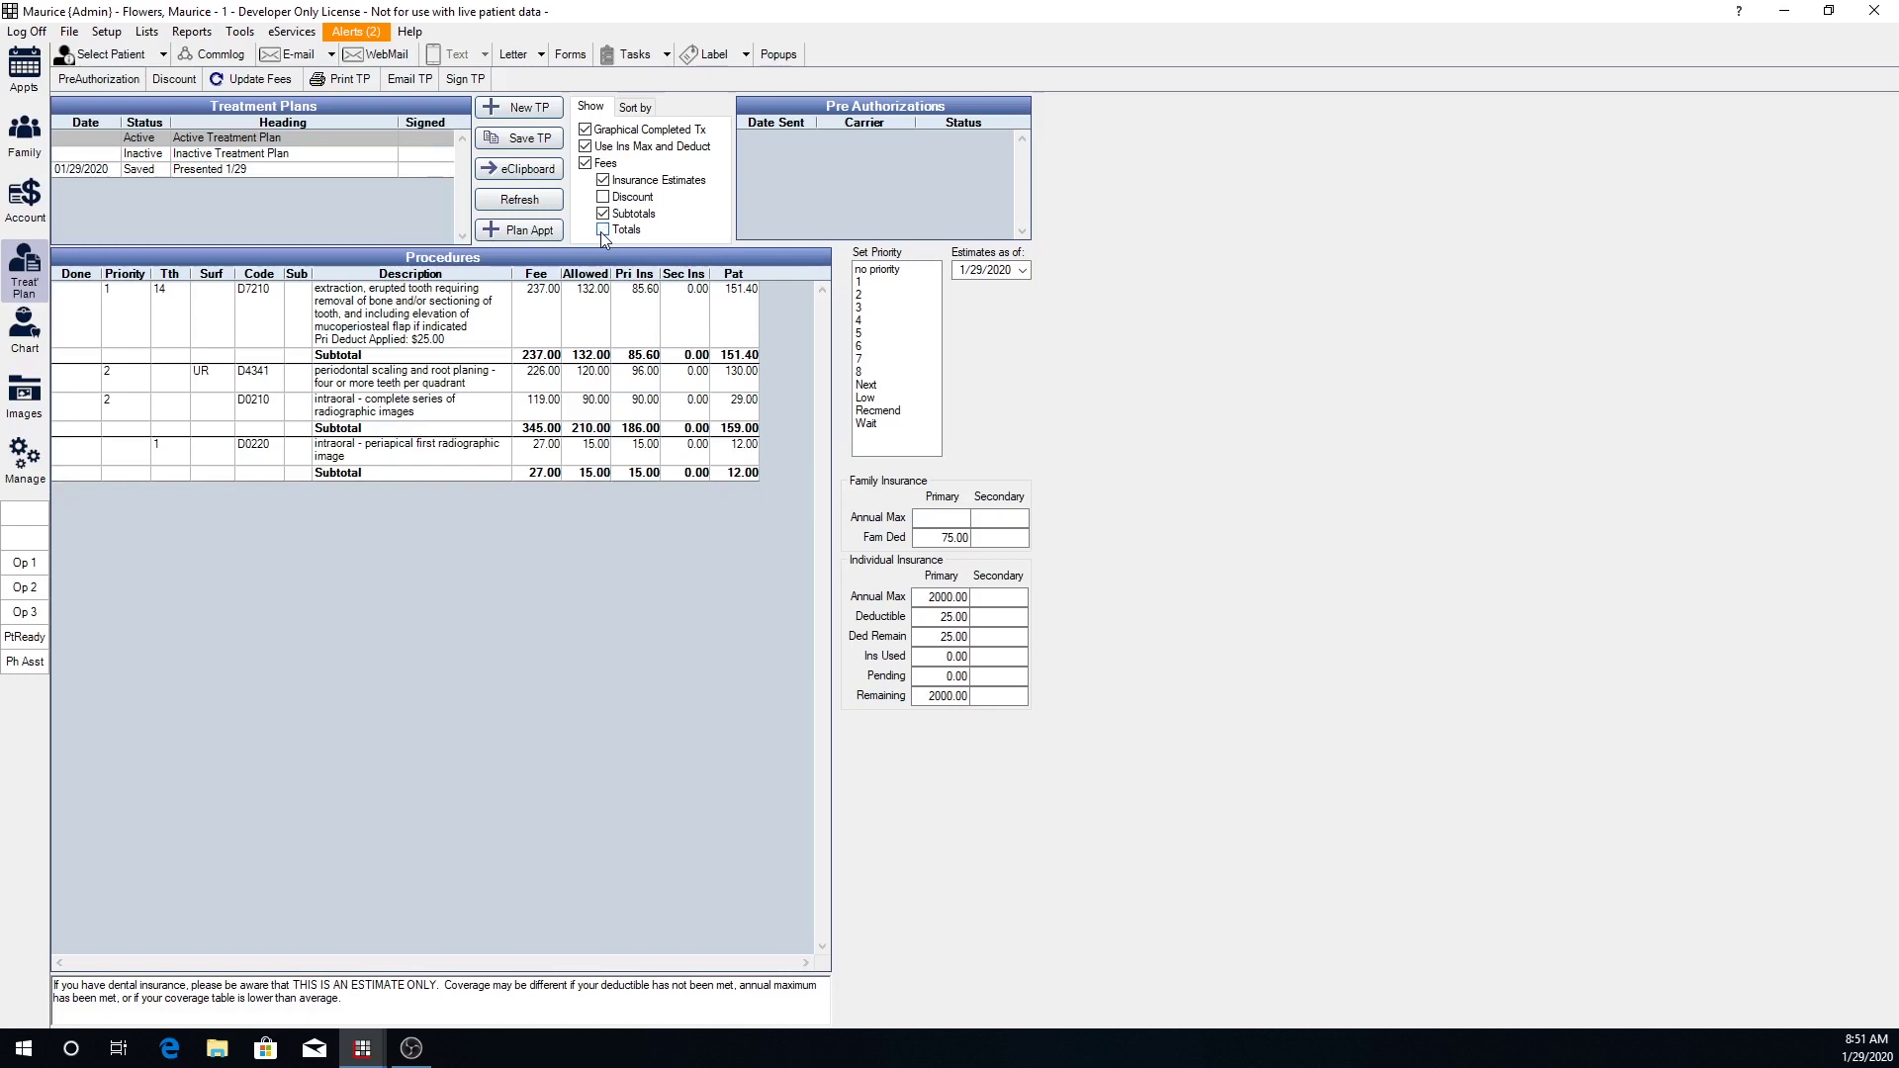
{"action": "left_click", "coordinate": [603, 230]}
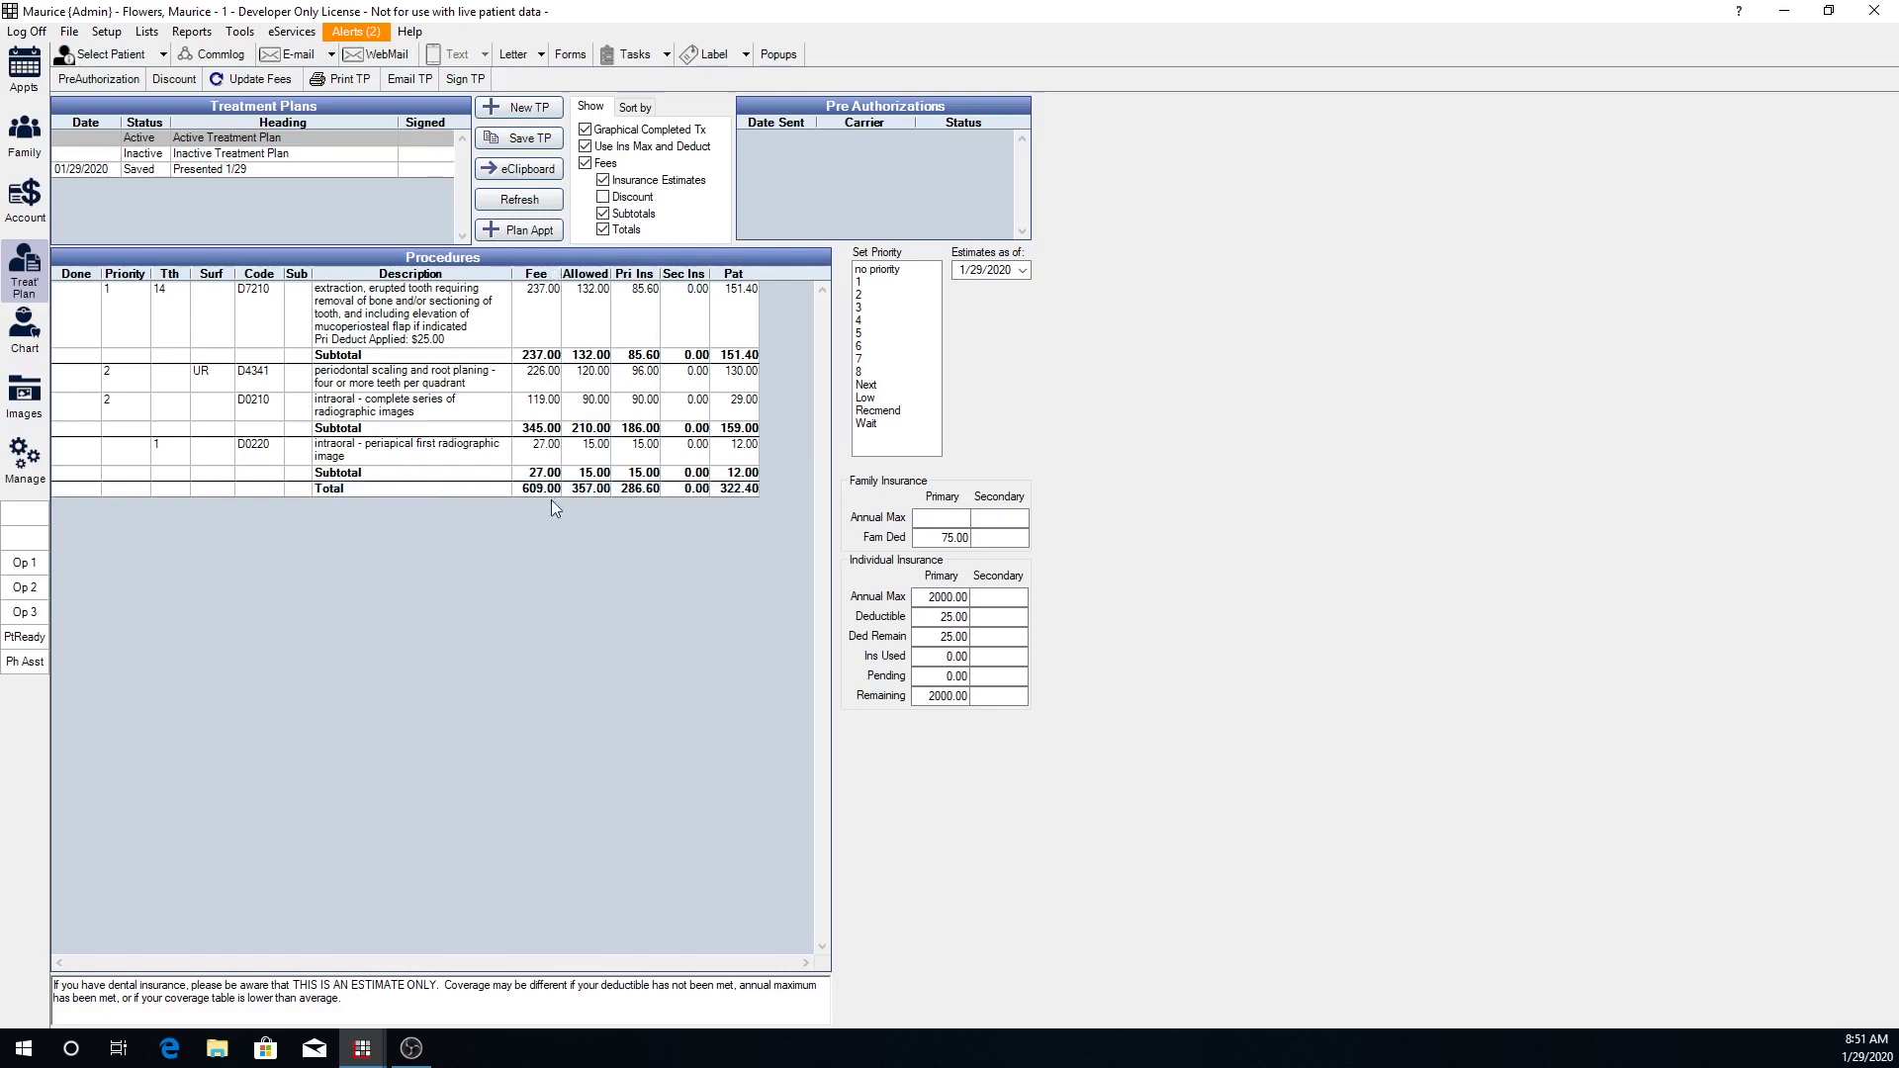
{"action": "left_click", "coordinate": [603, 214]}
{"action": "left_click", "coordinate": [602, 215]}
{"action": "left_click", "coordinate": [605, 181]}
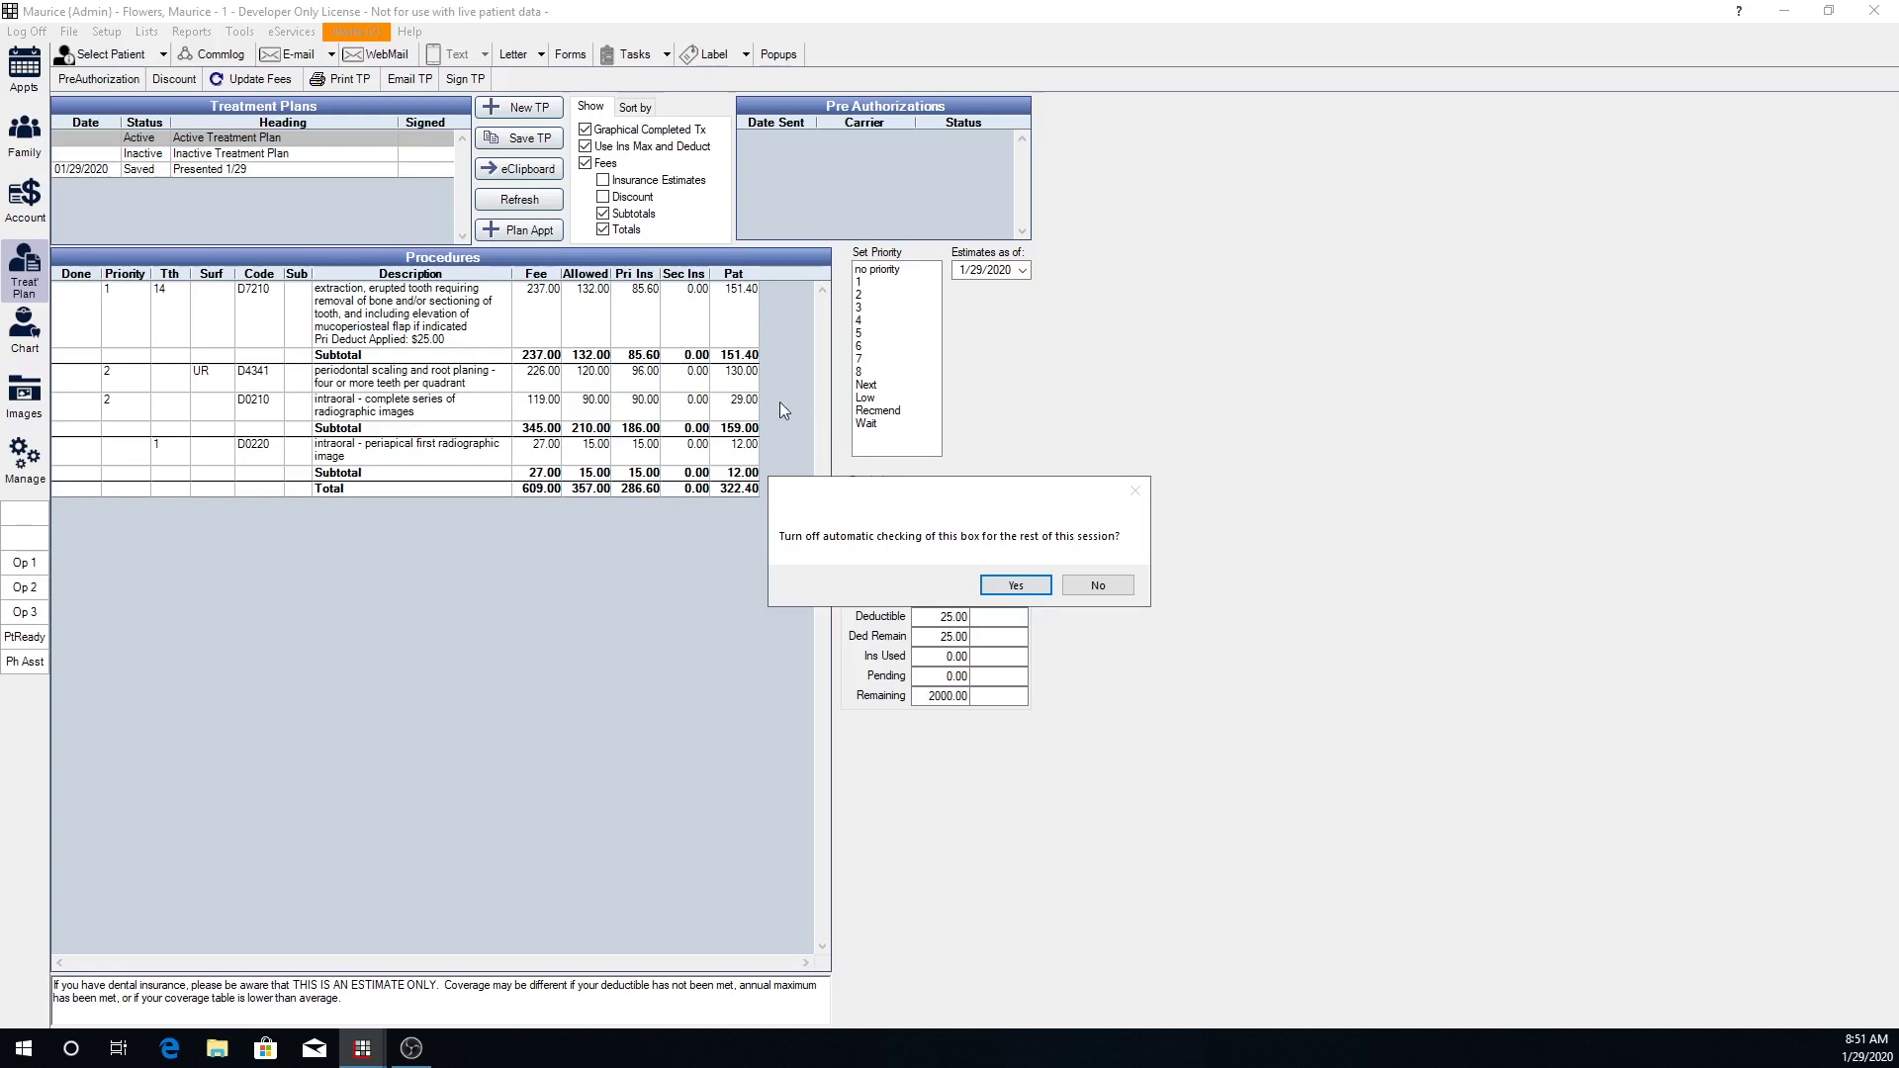
{"action": "left_click", "coordinate": [1016, 586]}
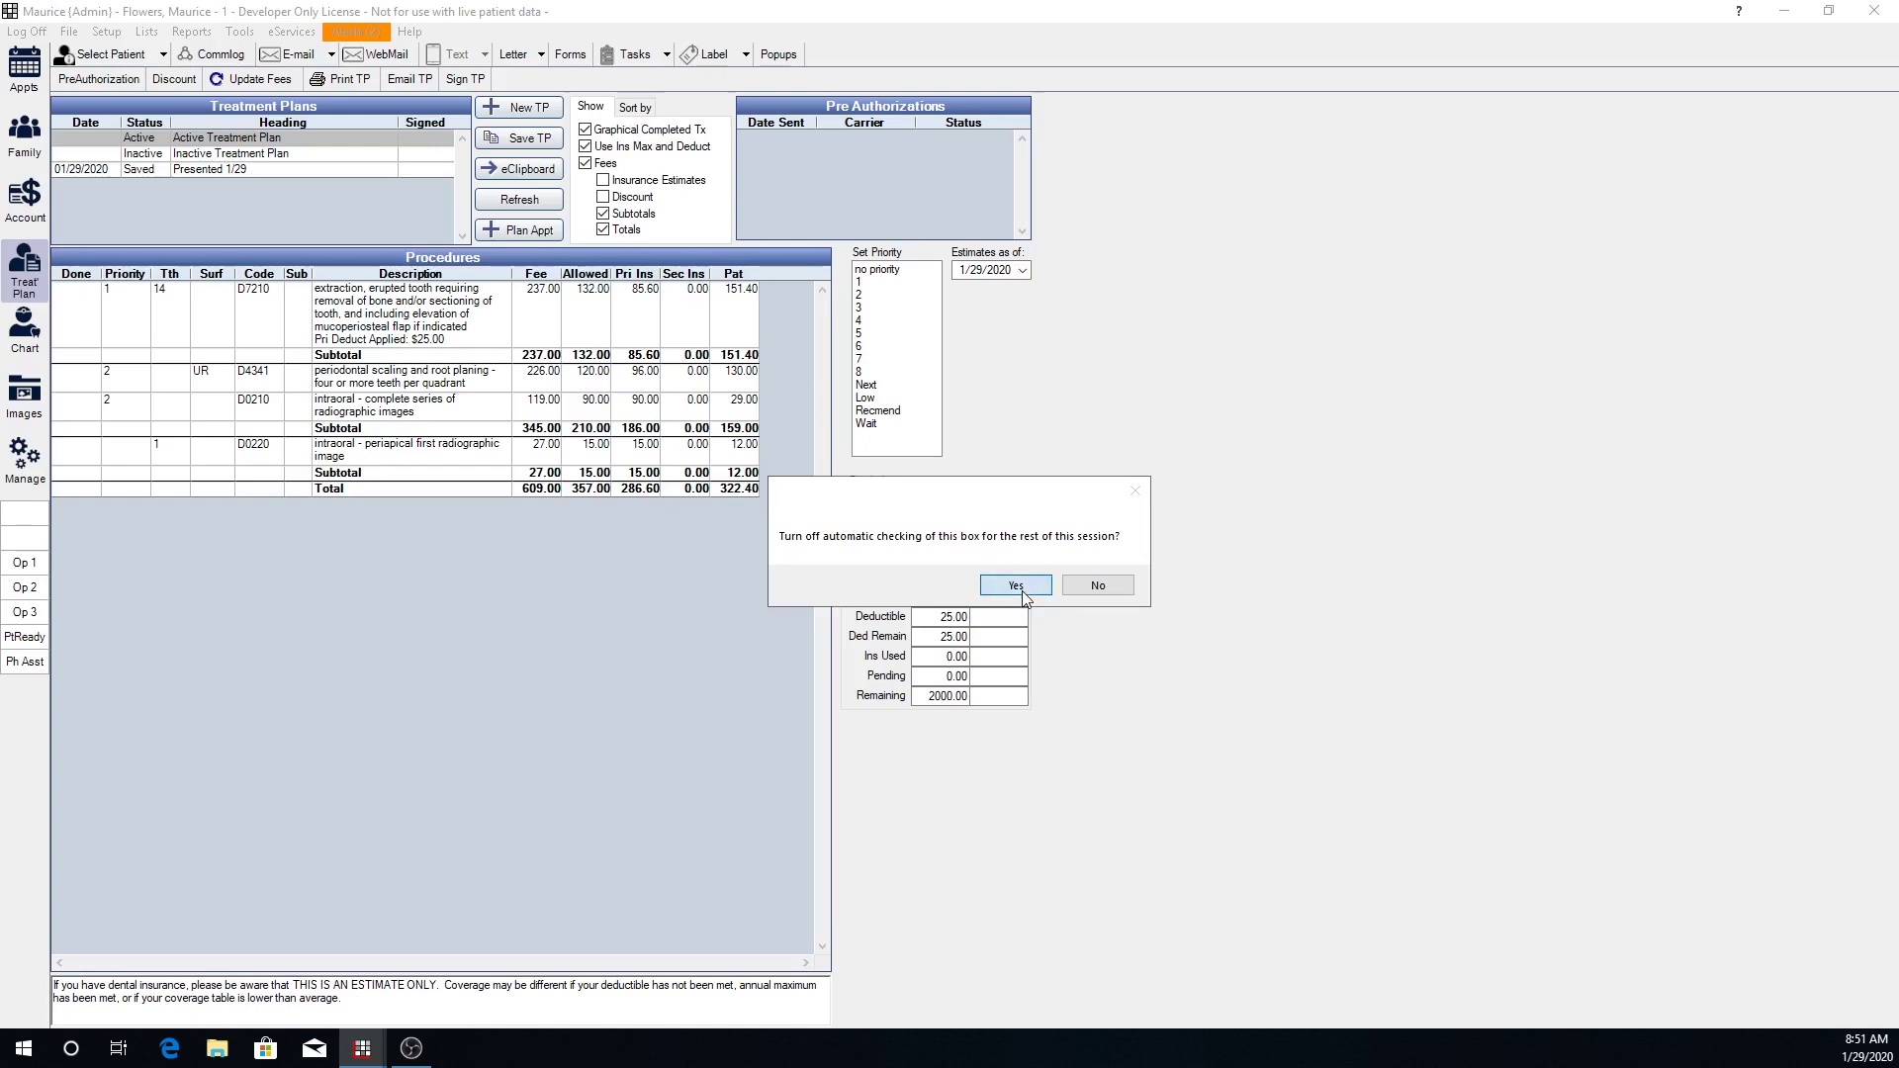
{"action": "left_click", "coordinate": [604, 181]}
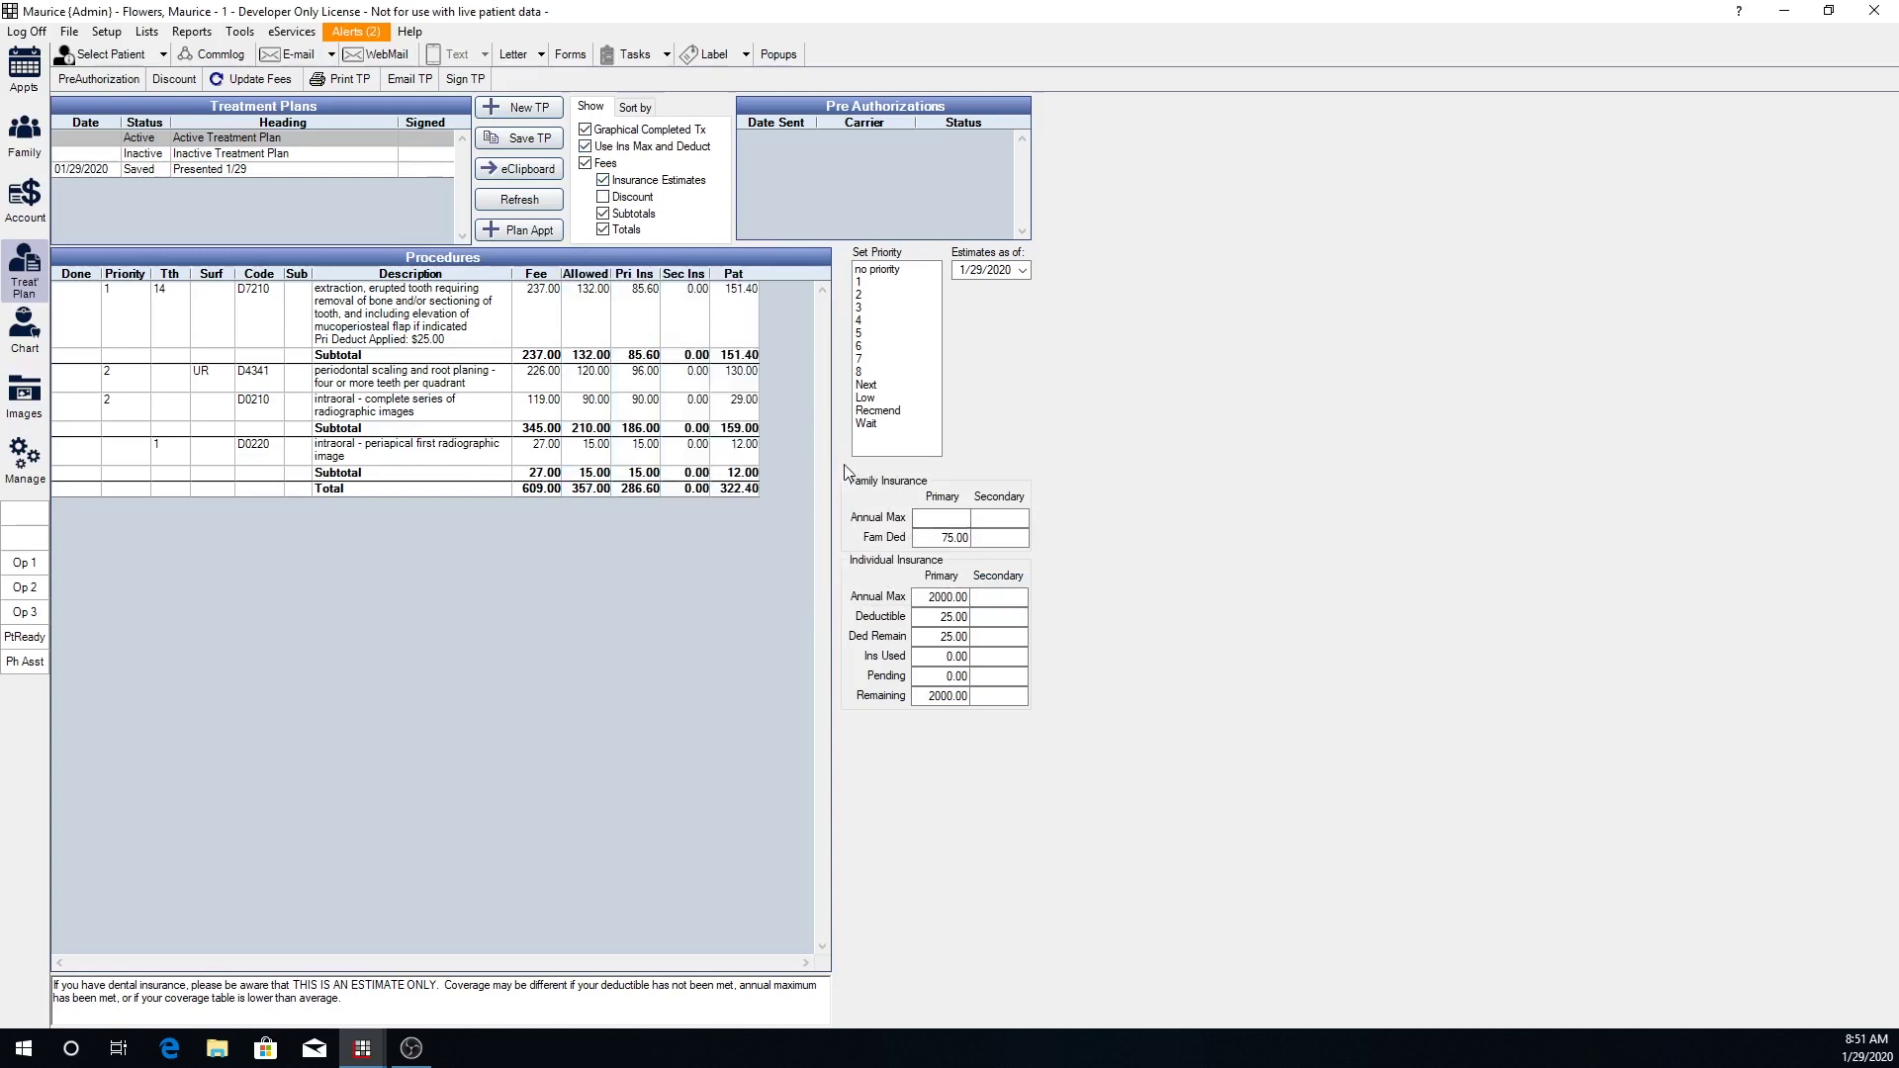
{"action": "left_click", "coordinate": [637, 108]}
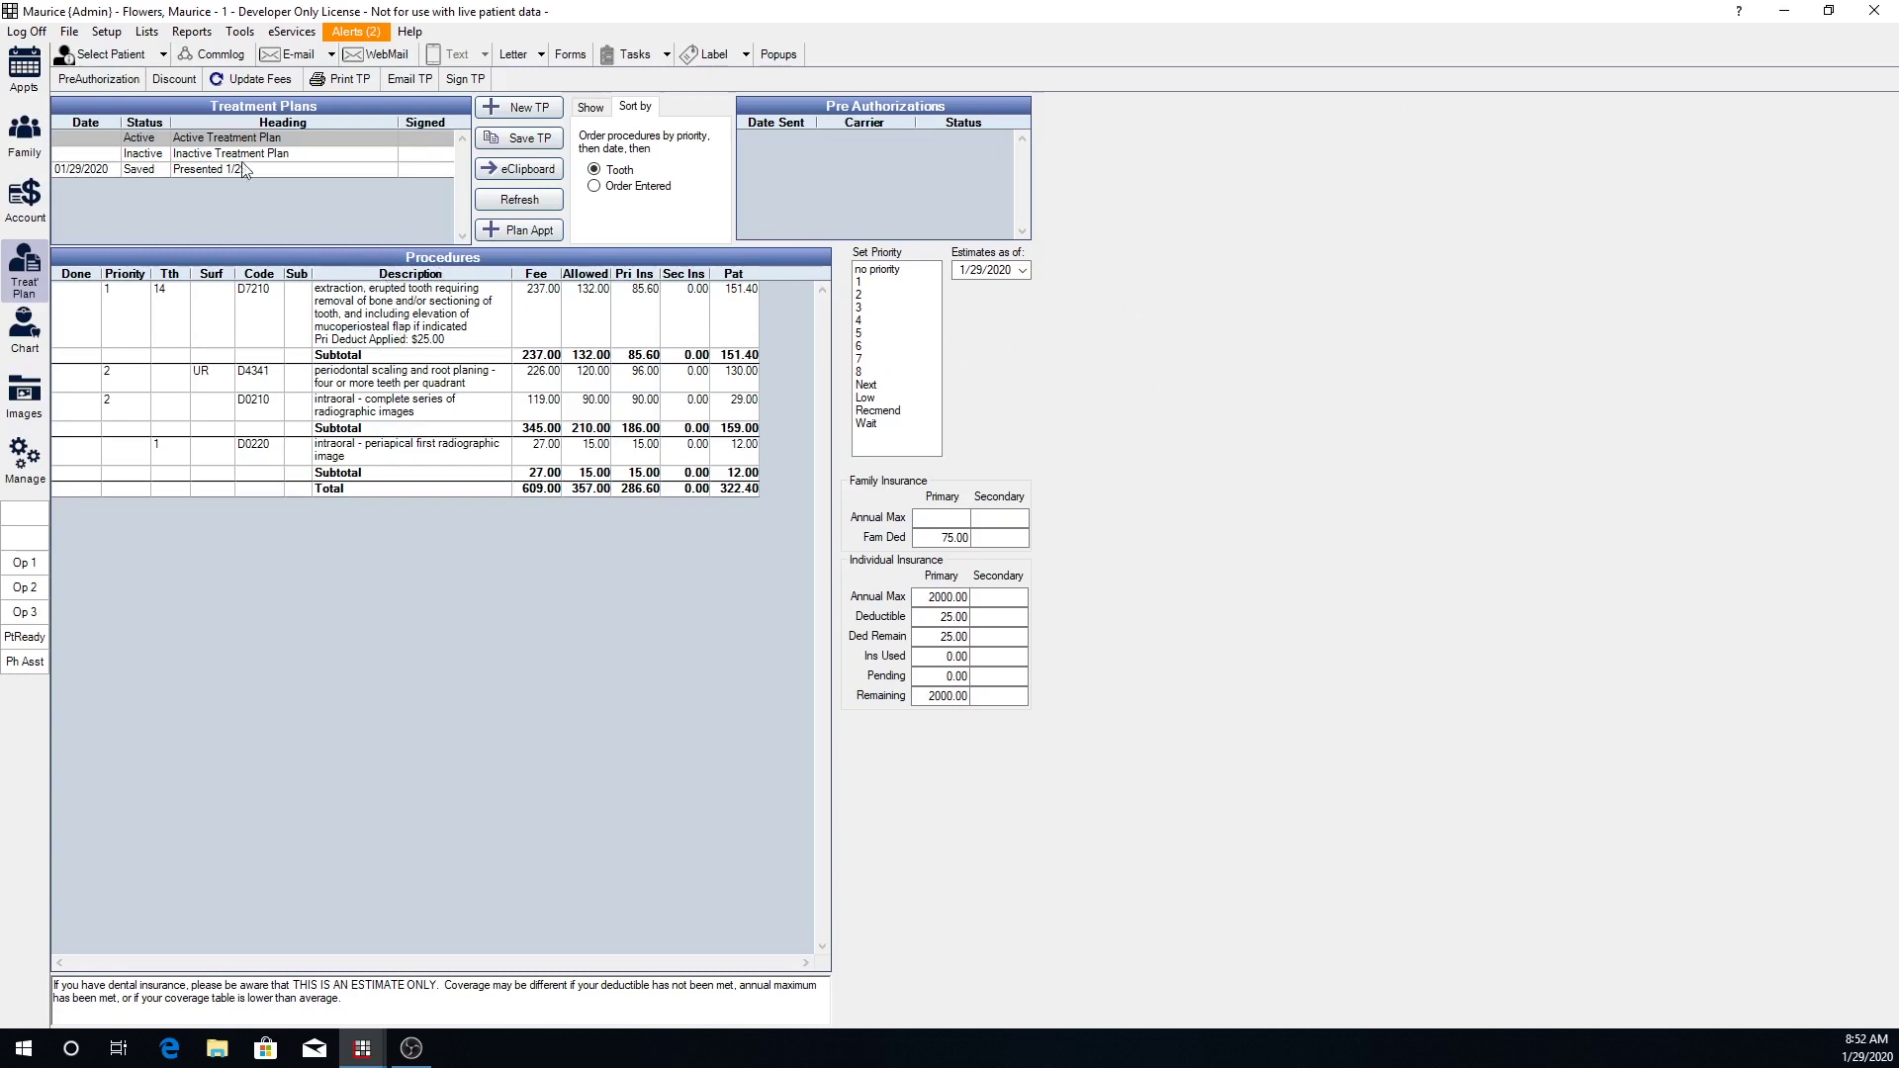
{"action": "left_click", "coordinate": [584, 109]}
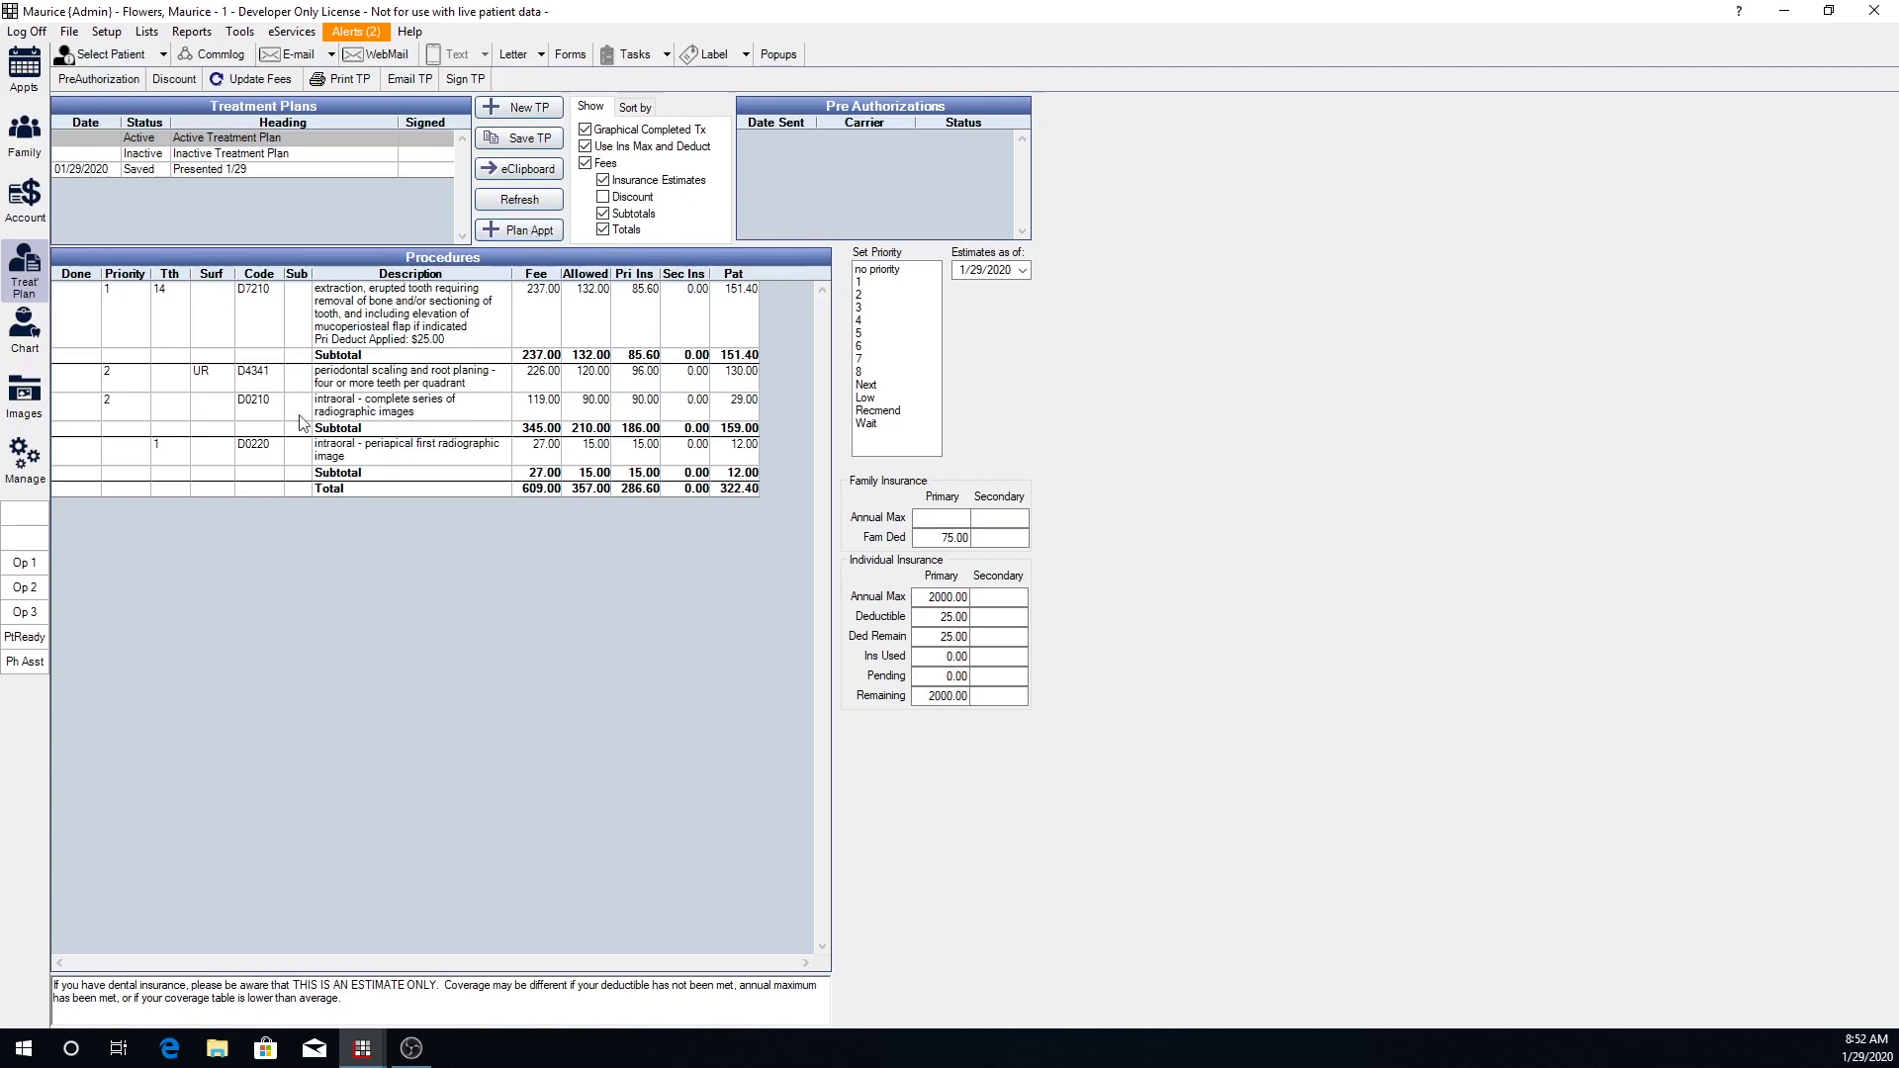
Create a planned appointment from the two priority 2 procedures, D4341 scaling and D0210 radiographic series
{"action": "left_click", "coordinate": [398, 381]}
{"action": "left_click", "coordinate": [401, 411], "text": "ctrl"}
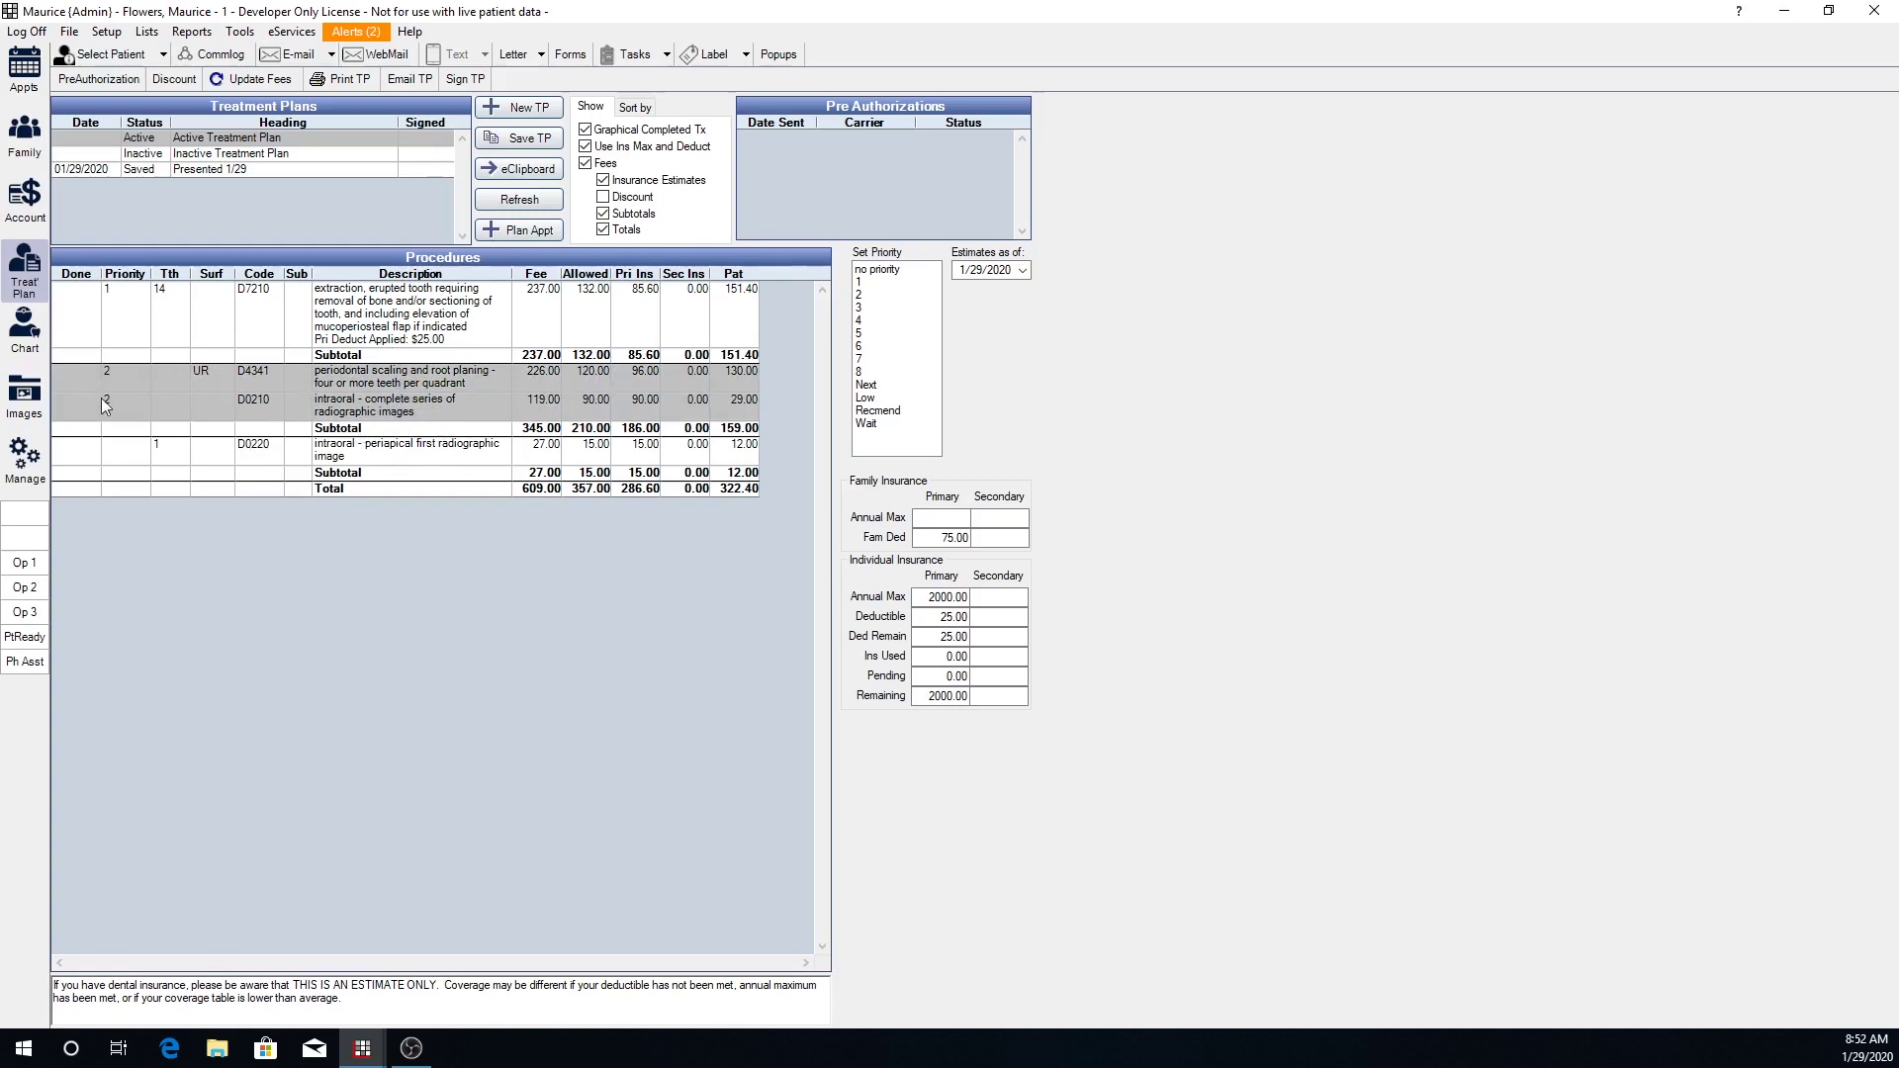
{"action": "left_click", "coordinate": [532, 242]}
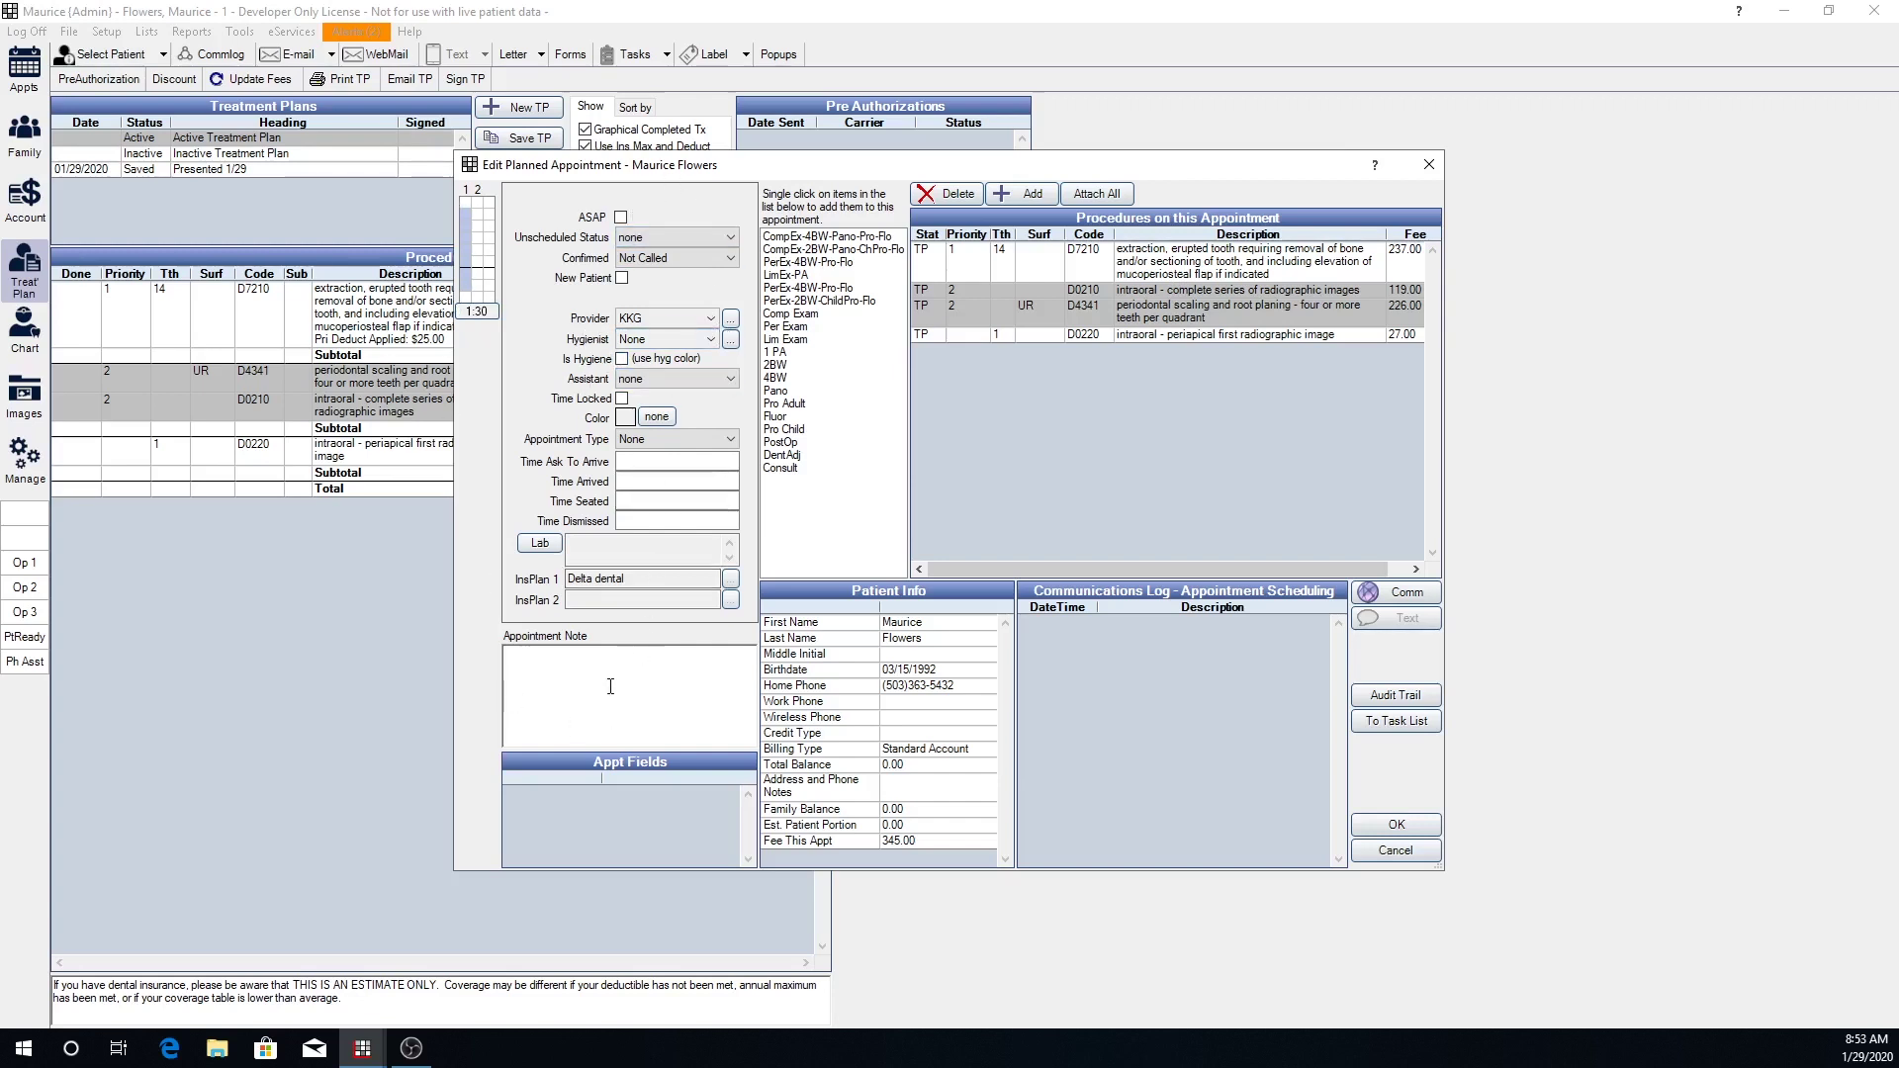
{"action": "left_click", "coordinate": [1406, 834]}
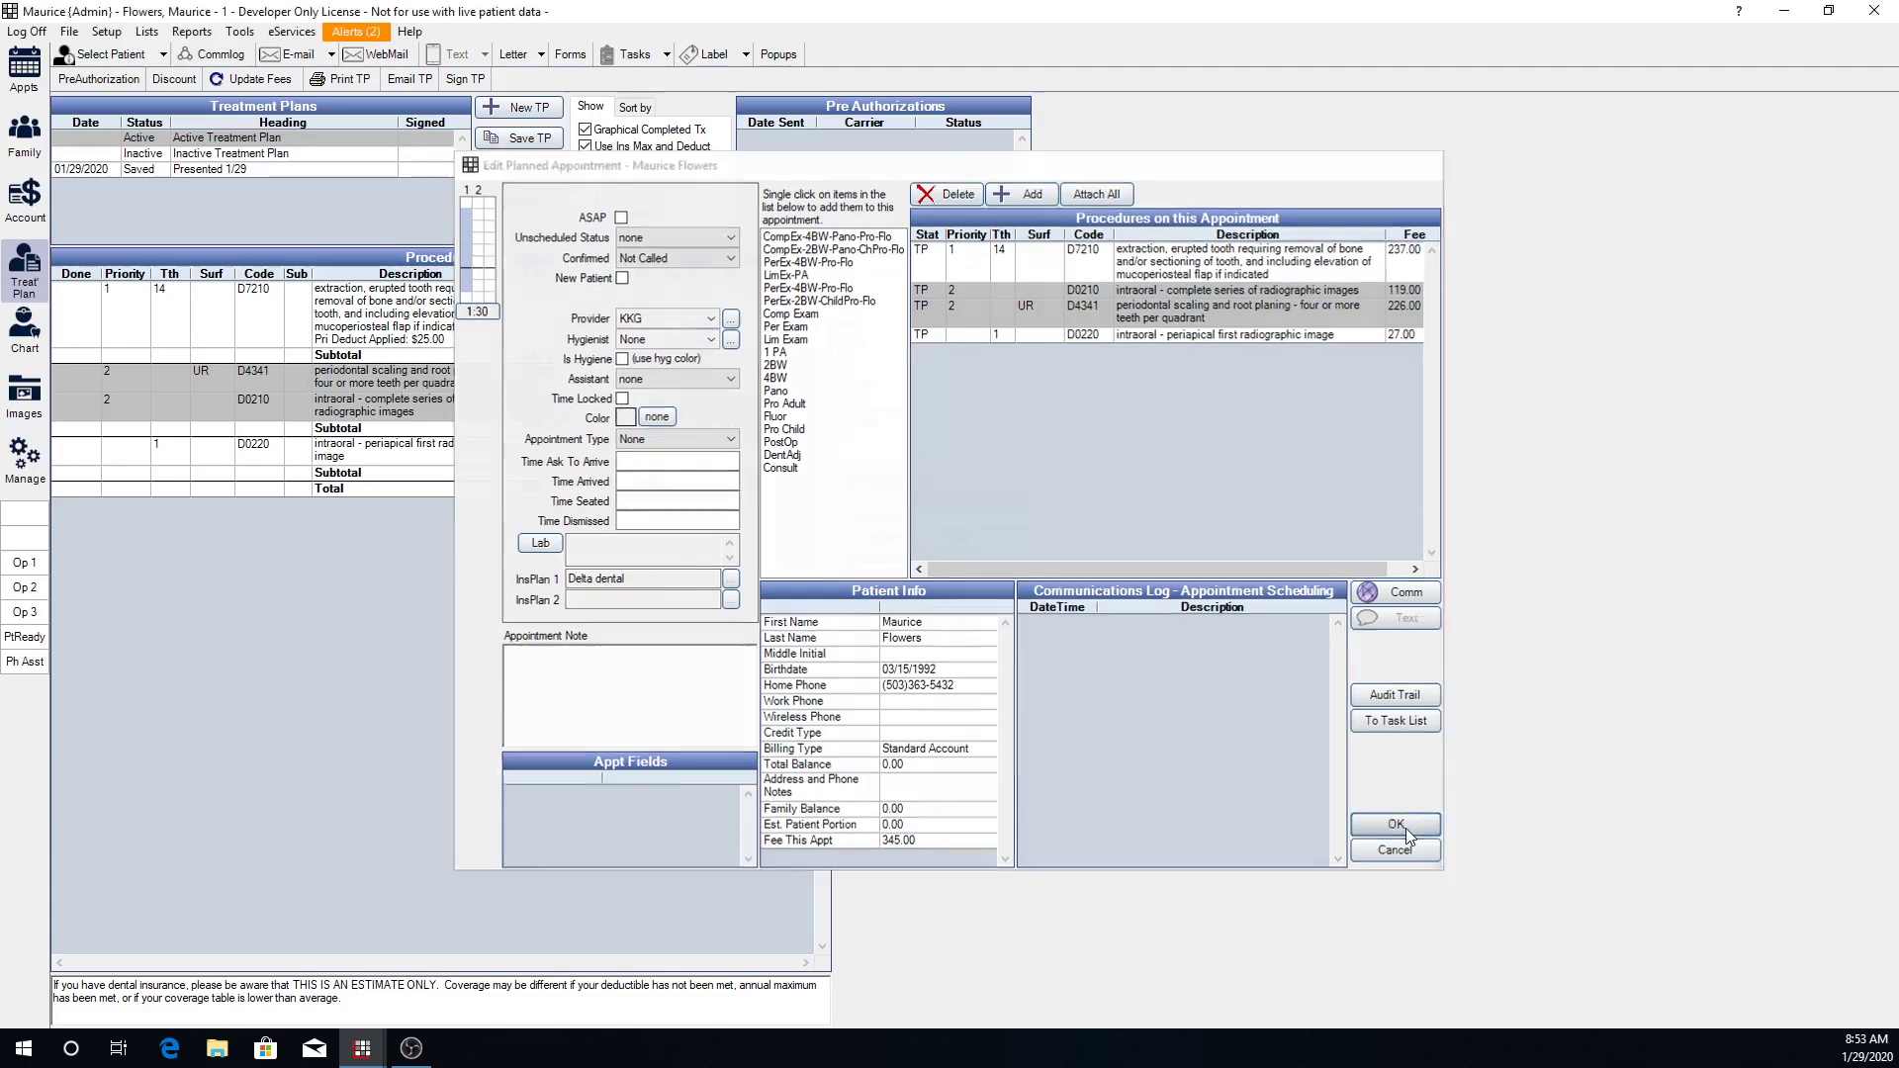
Check the new planned appointment in the patient's chart and return to the treatment plans
{"action": "left_click", "coordinate": [26, 329]}
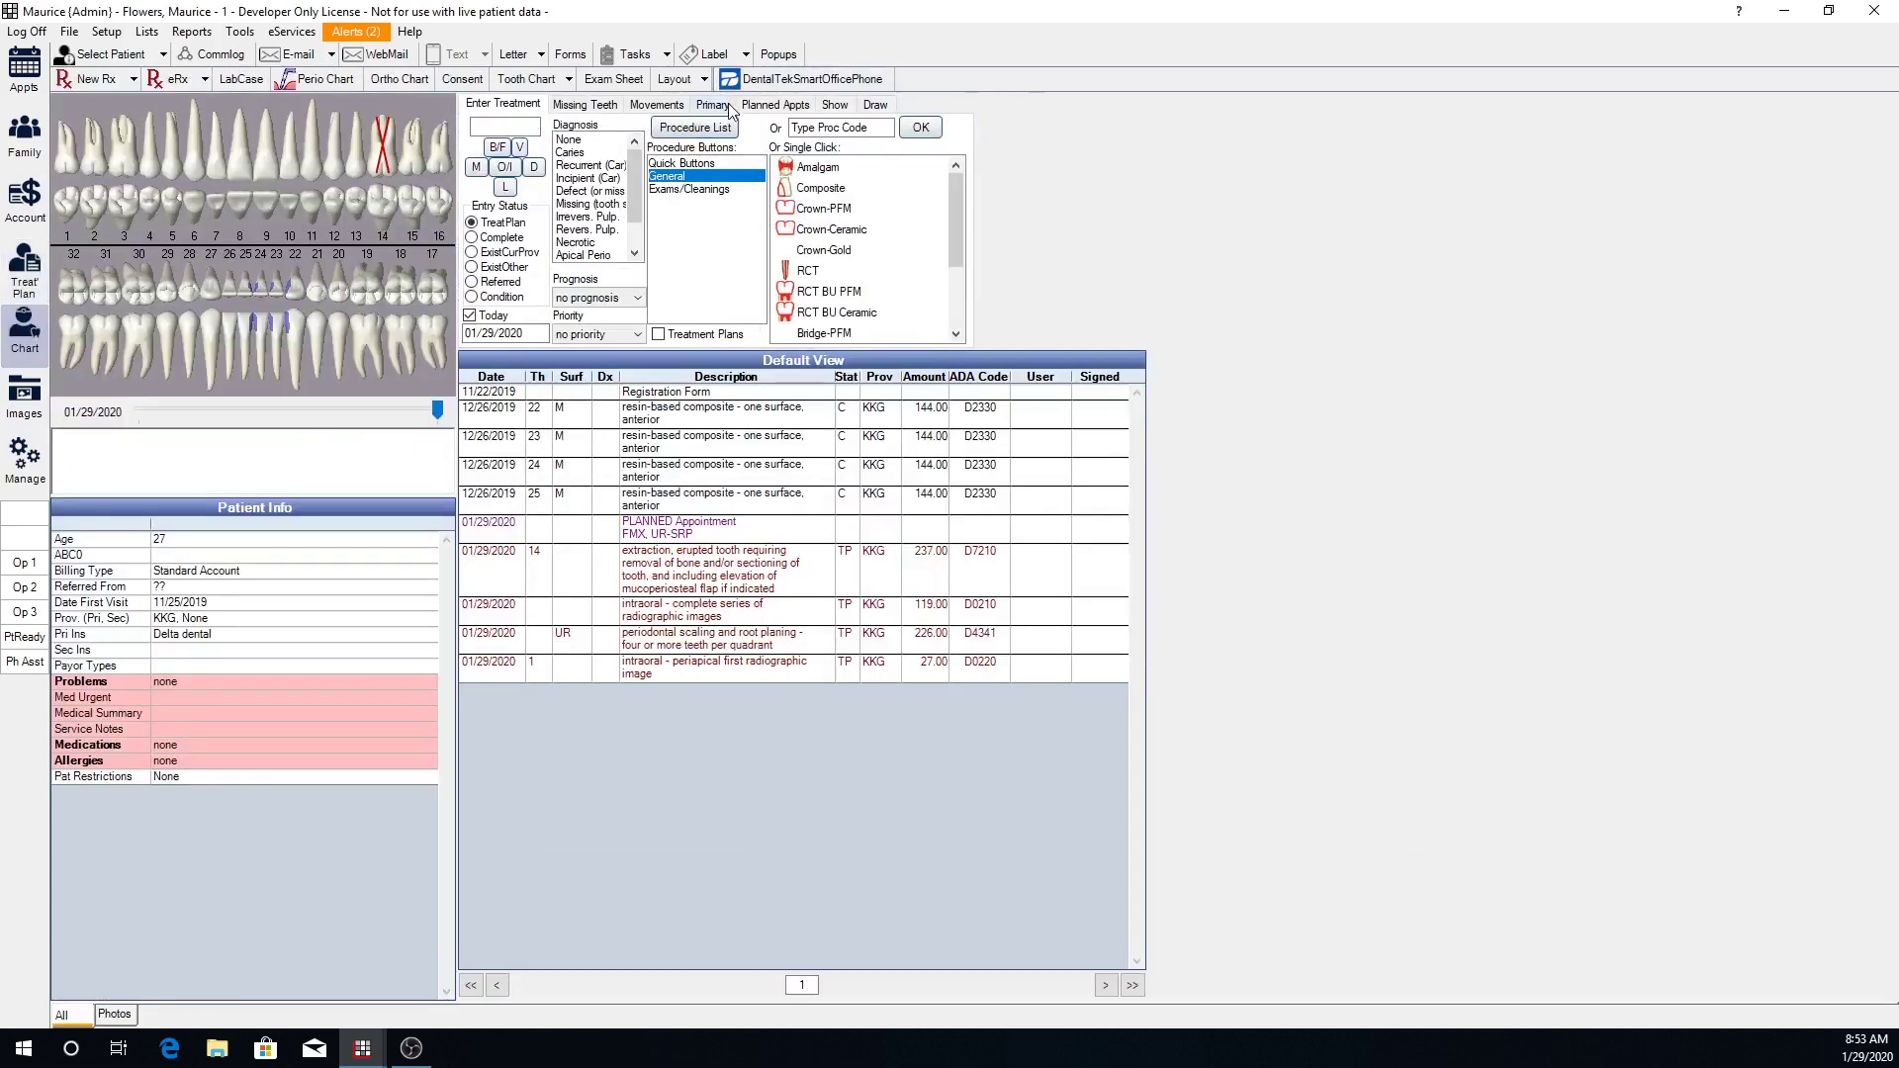
{"action": "left_click", "coordinate": [766, 105]}
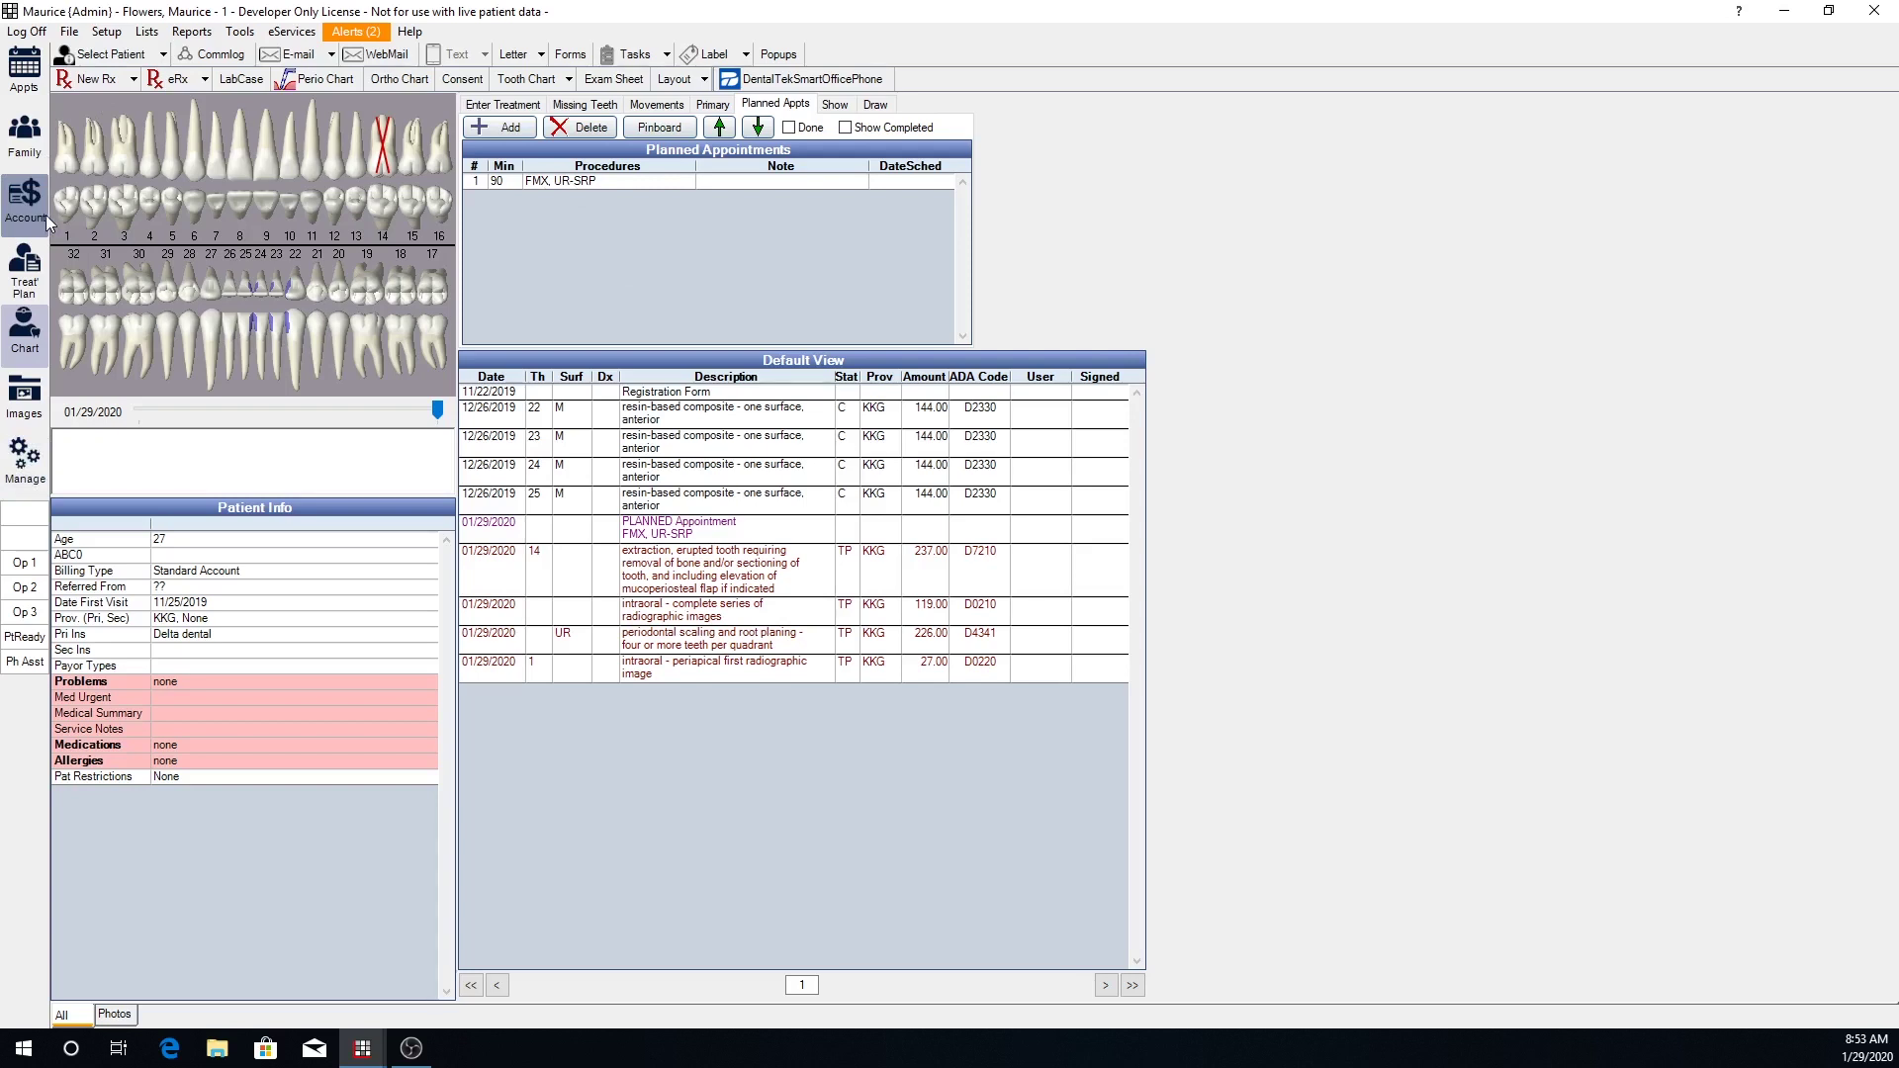
{"action": "left_click", "coordinate": [22, 286]}
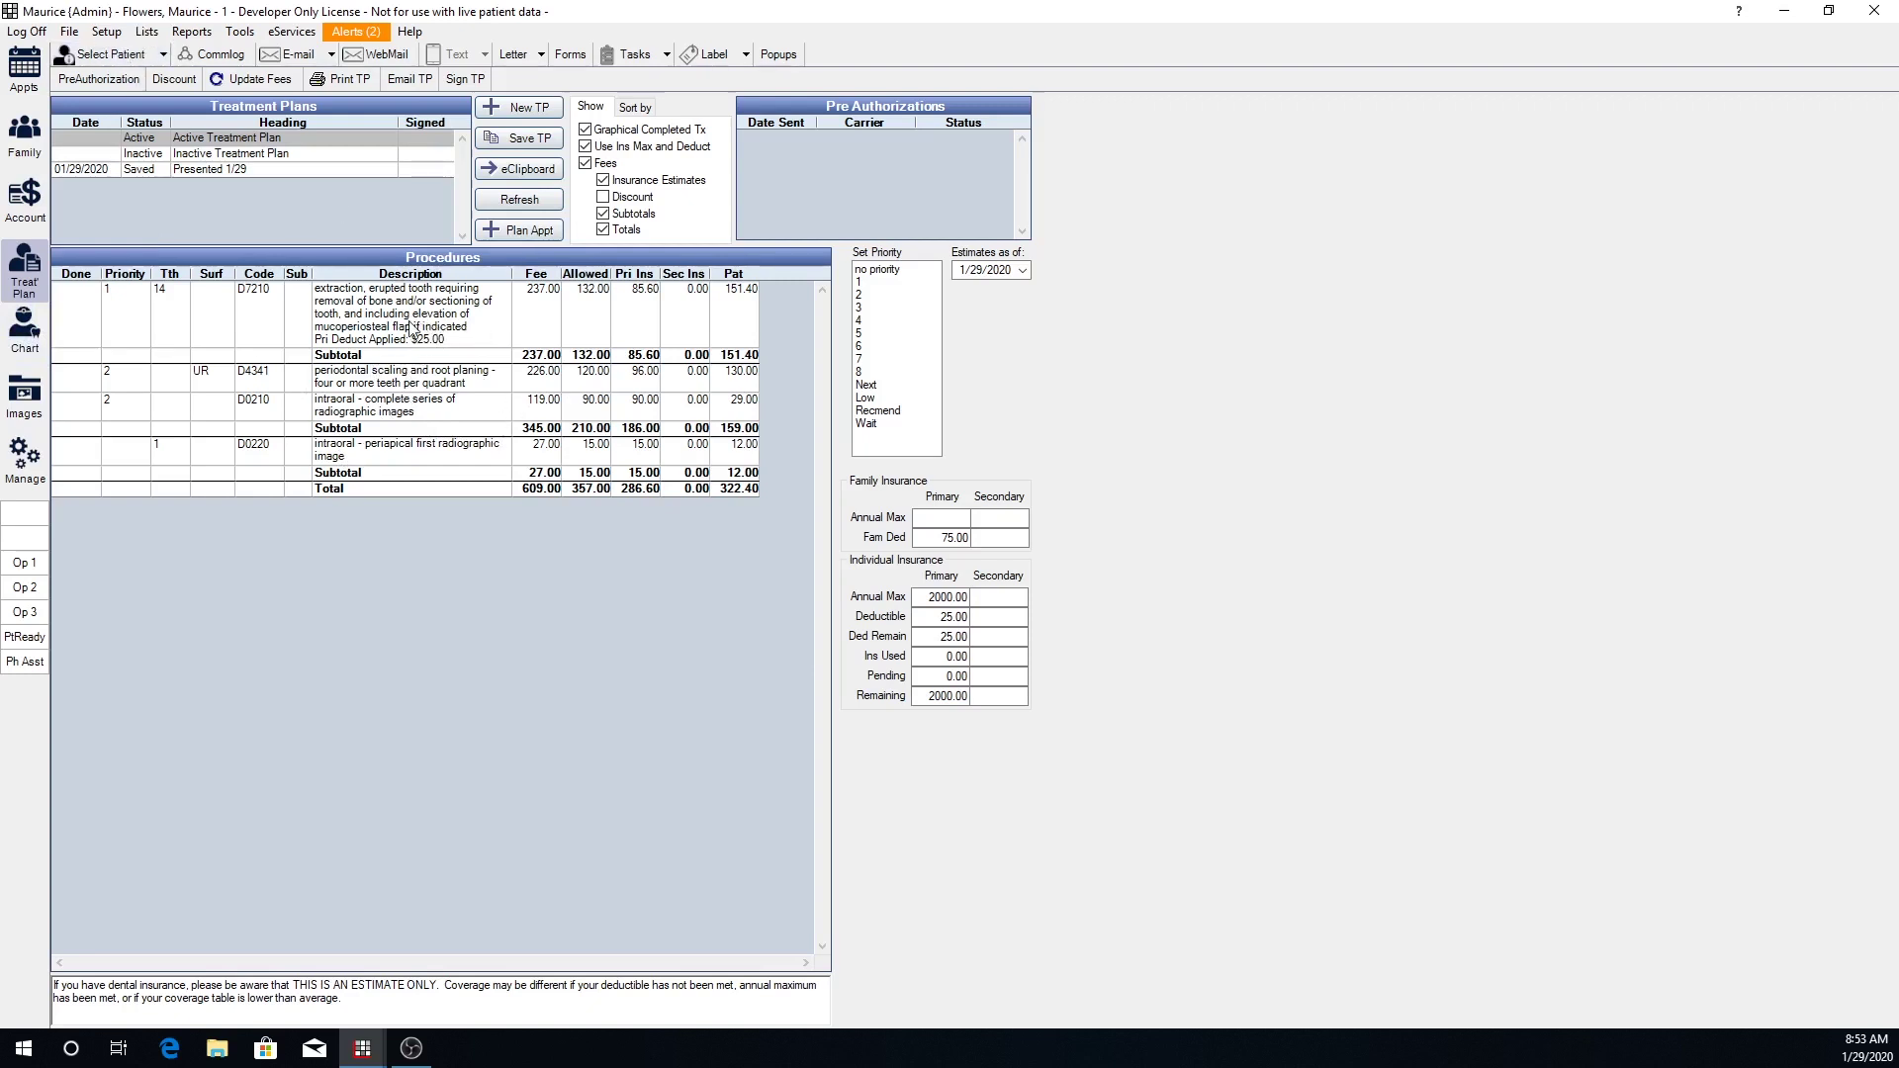
Apply a 20 percent discount to all procedures in the active treatment plan
{"action": "left_click_drag", "start_coordinate": [385, 315], "coordinate": [411, 455]}
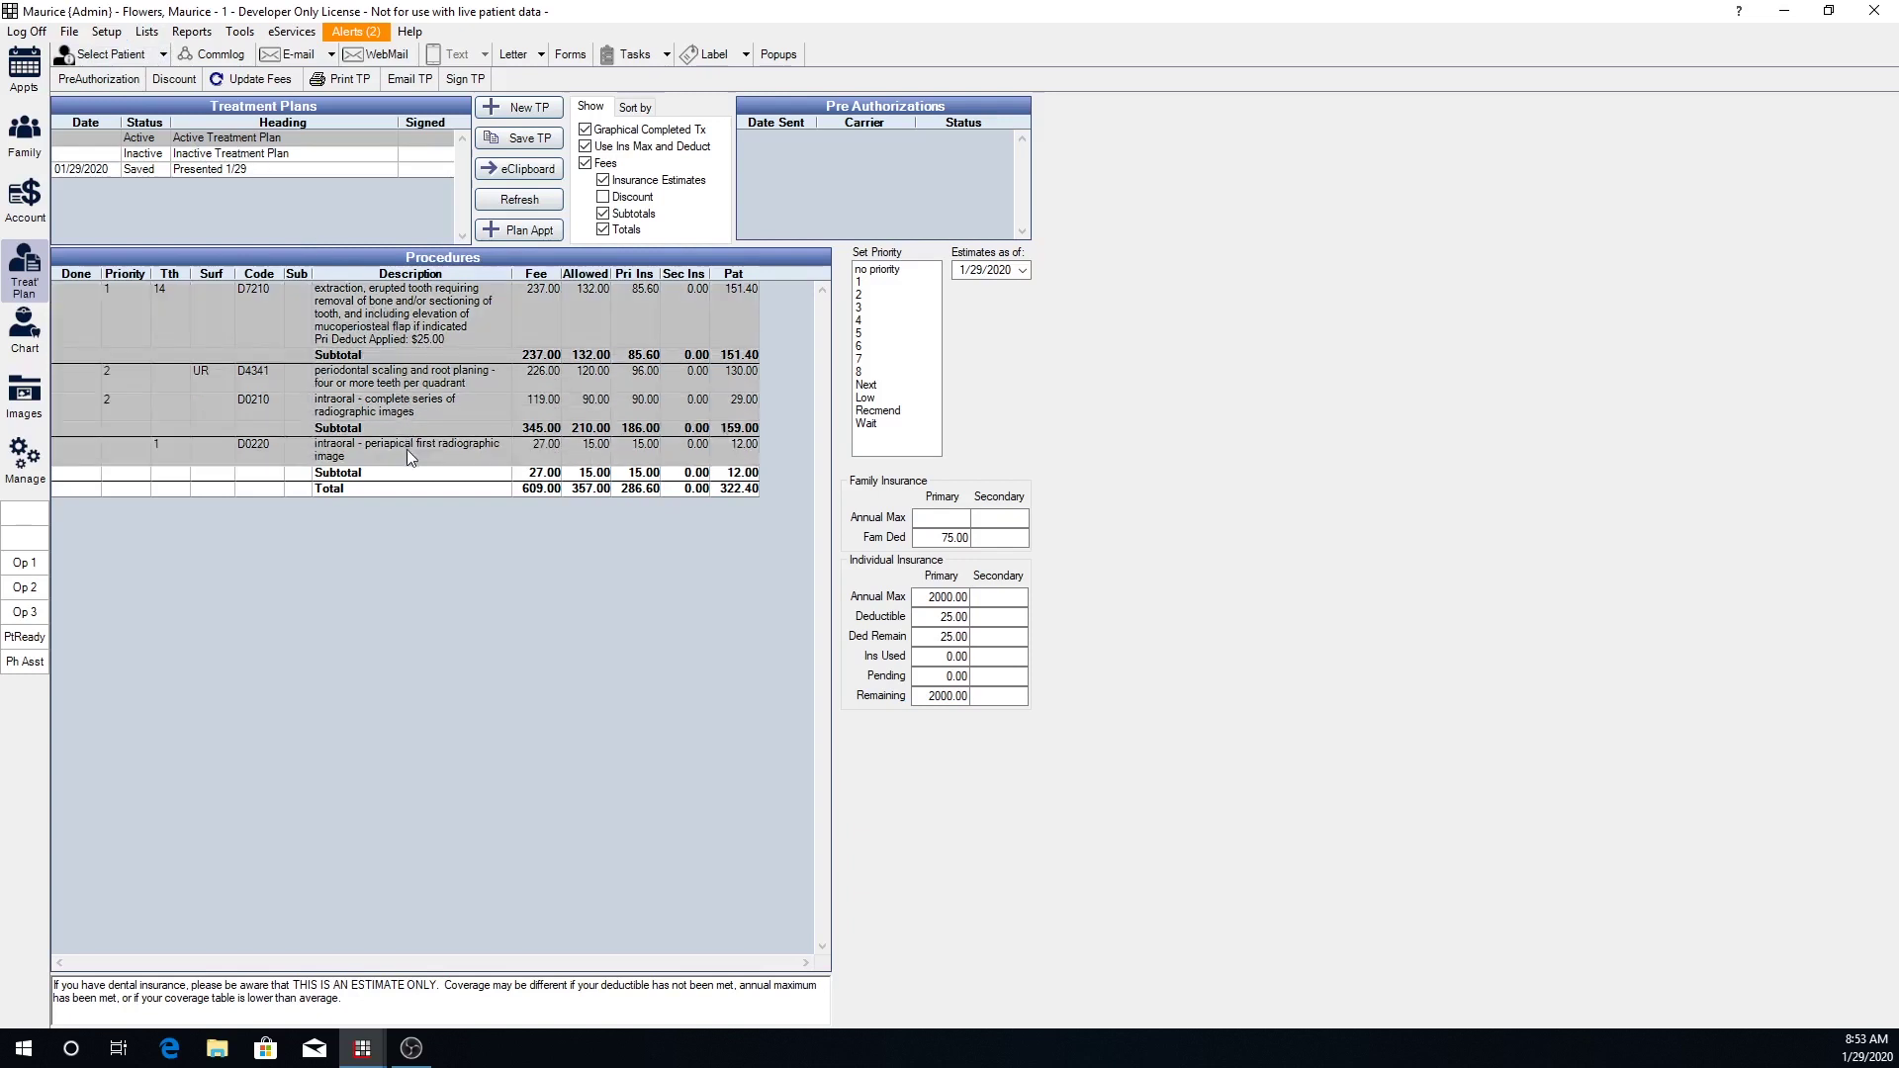
{"action": "left_click", "coordinate": [174, 79]}
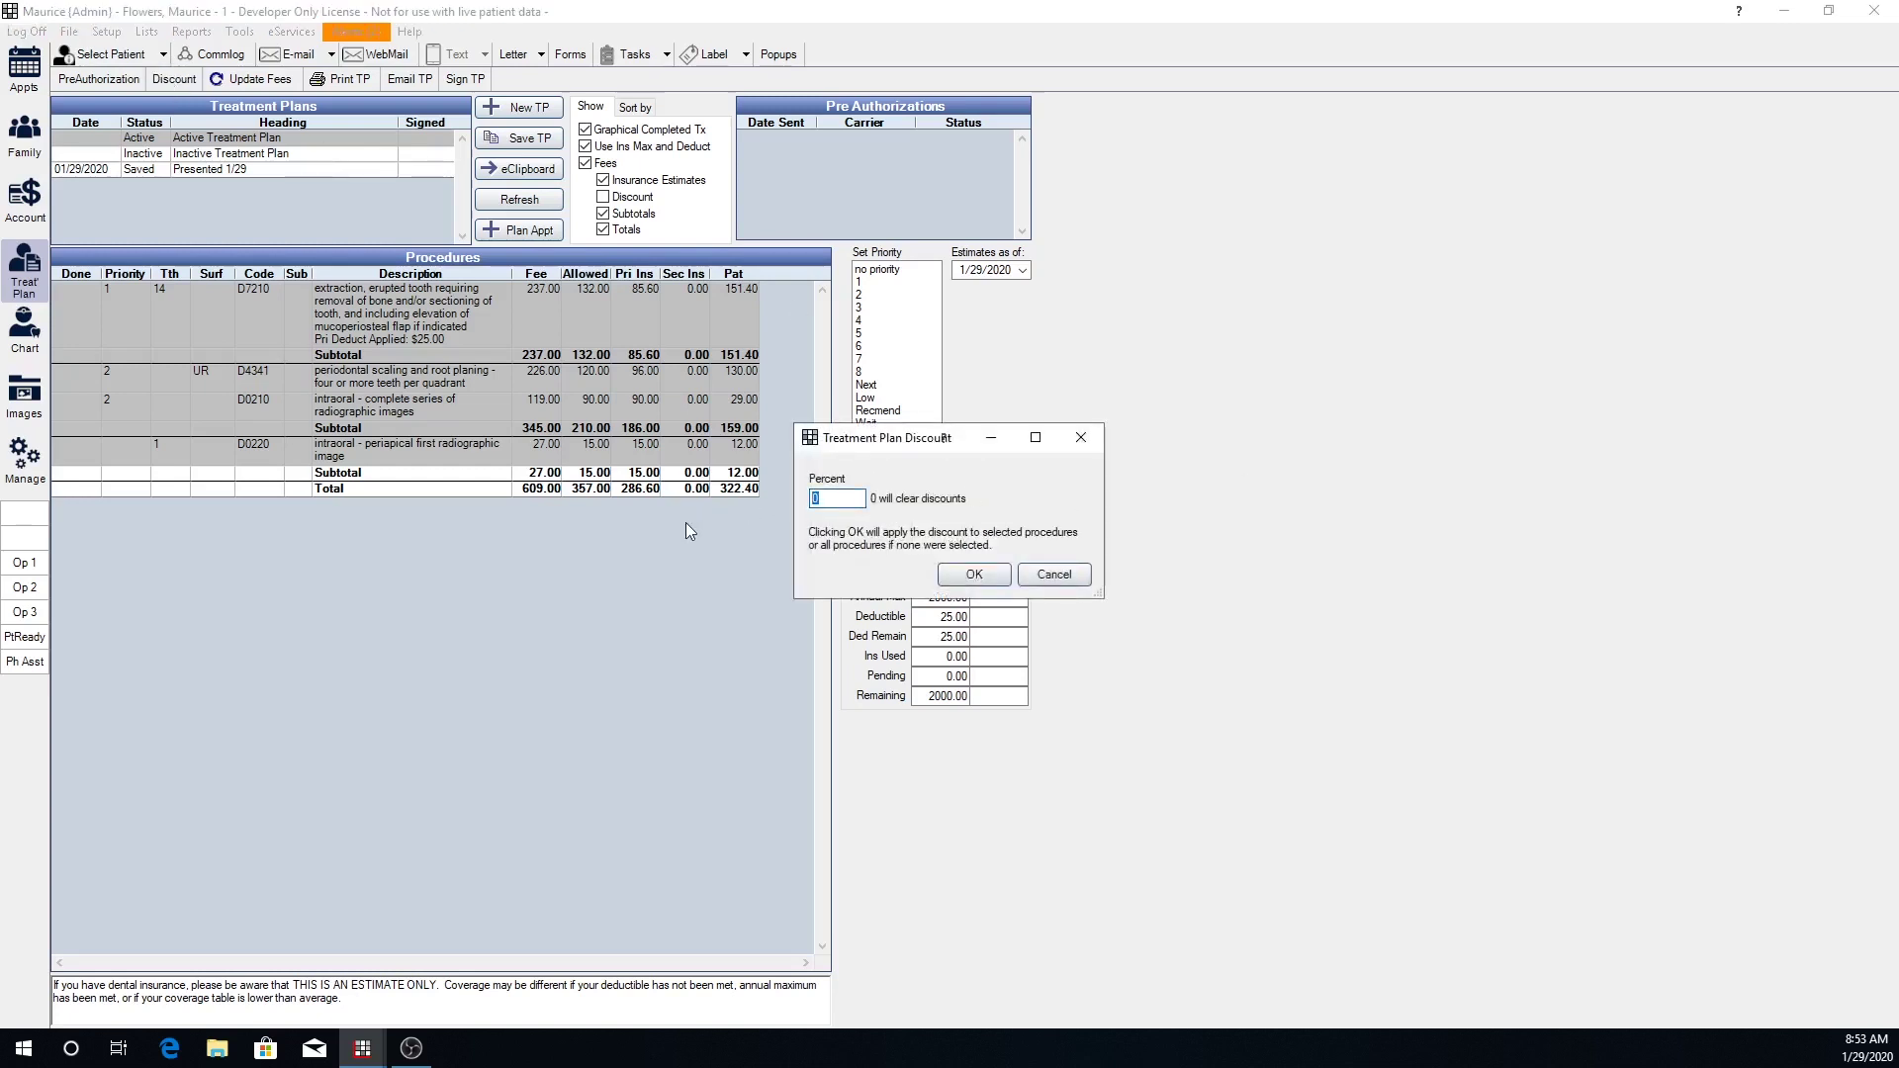
{"action": "type", "text": "20"}
{"action": "left_click", "coordinate": [975, 575]}
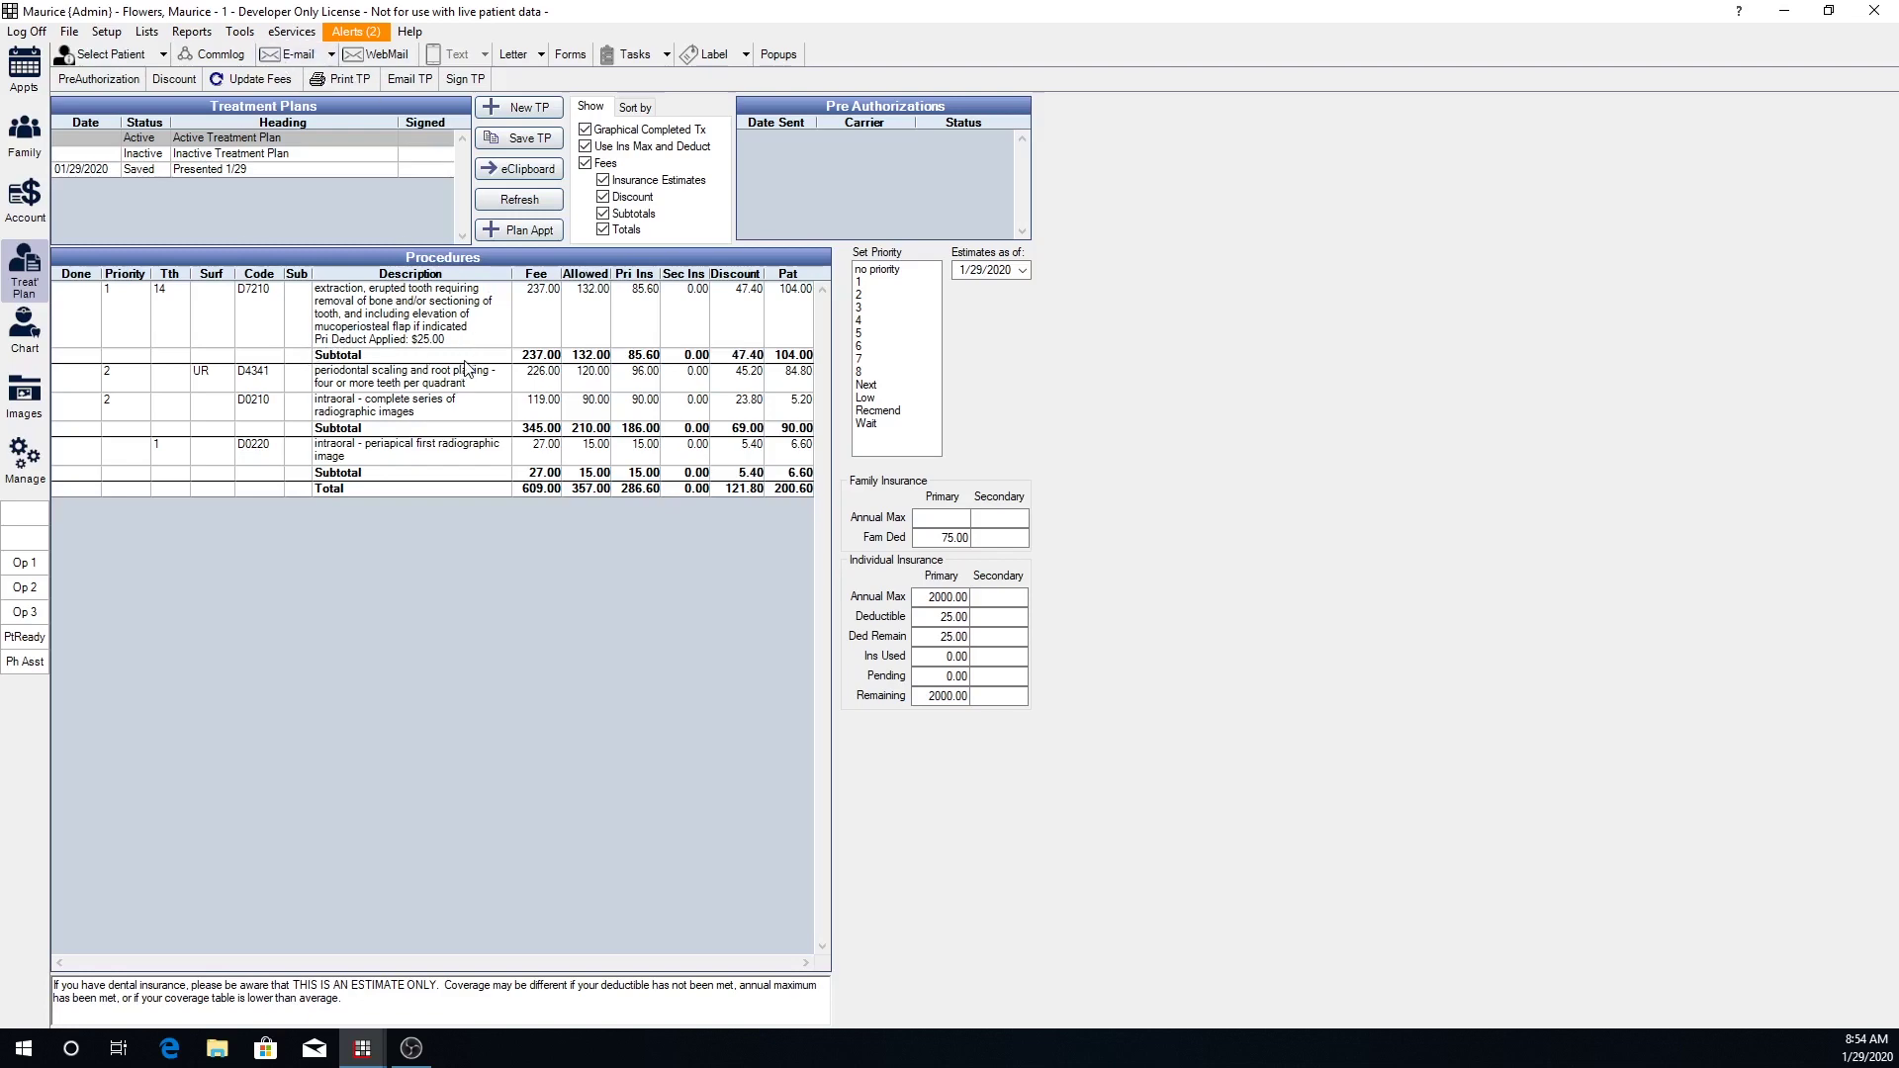
Set the discount on the tooth 14 extraction (D7210) to 50
{"action": "double_click", "coordinate": [413, 321]}
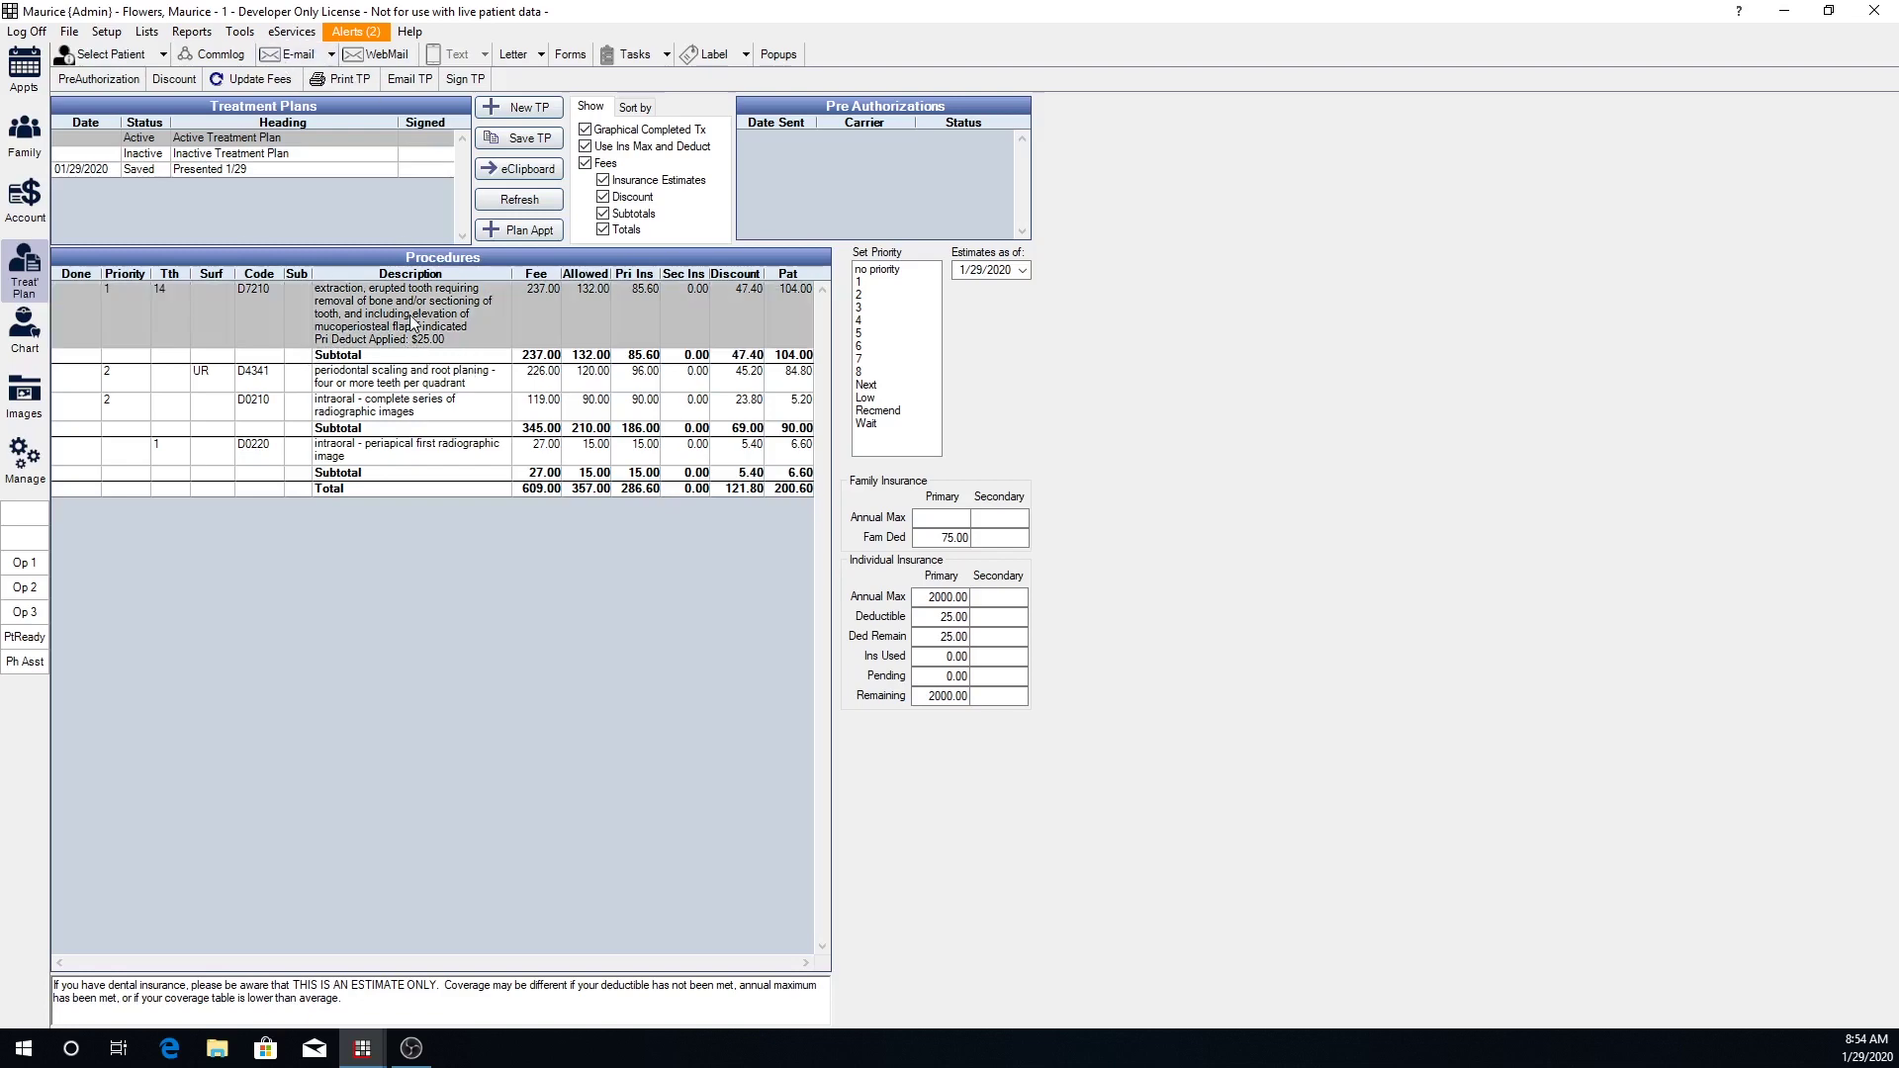
{"action": "double_click", "coordinate": [1395, 641]}
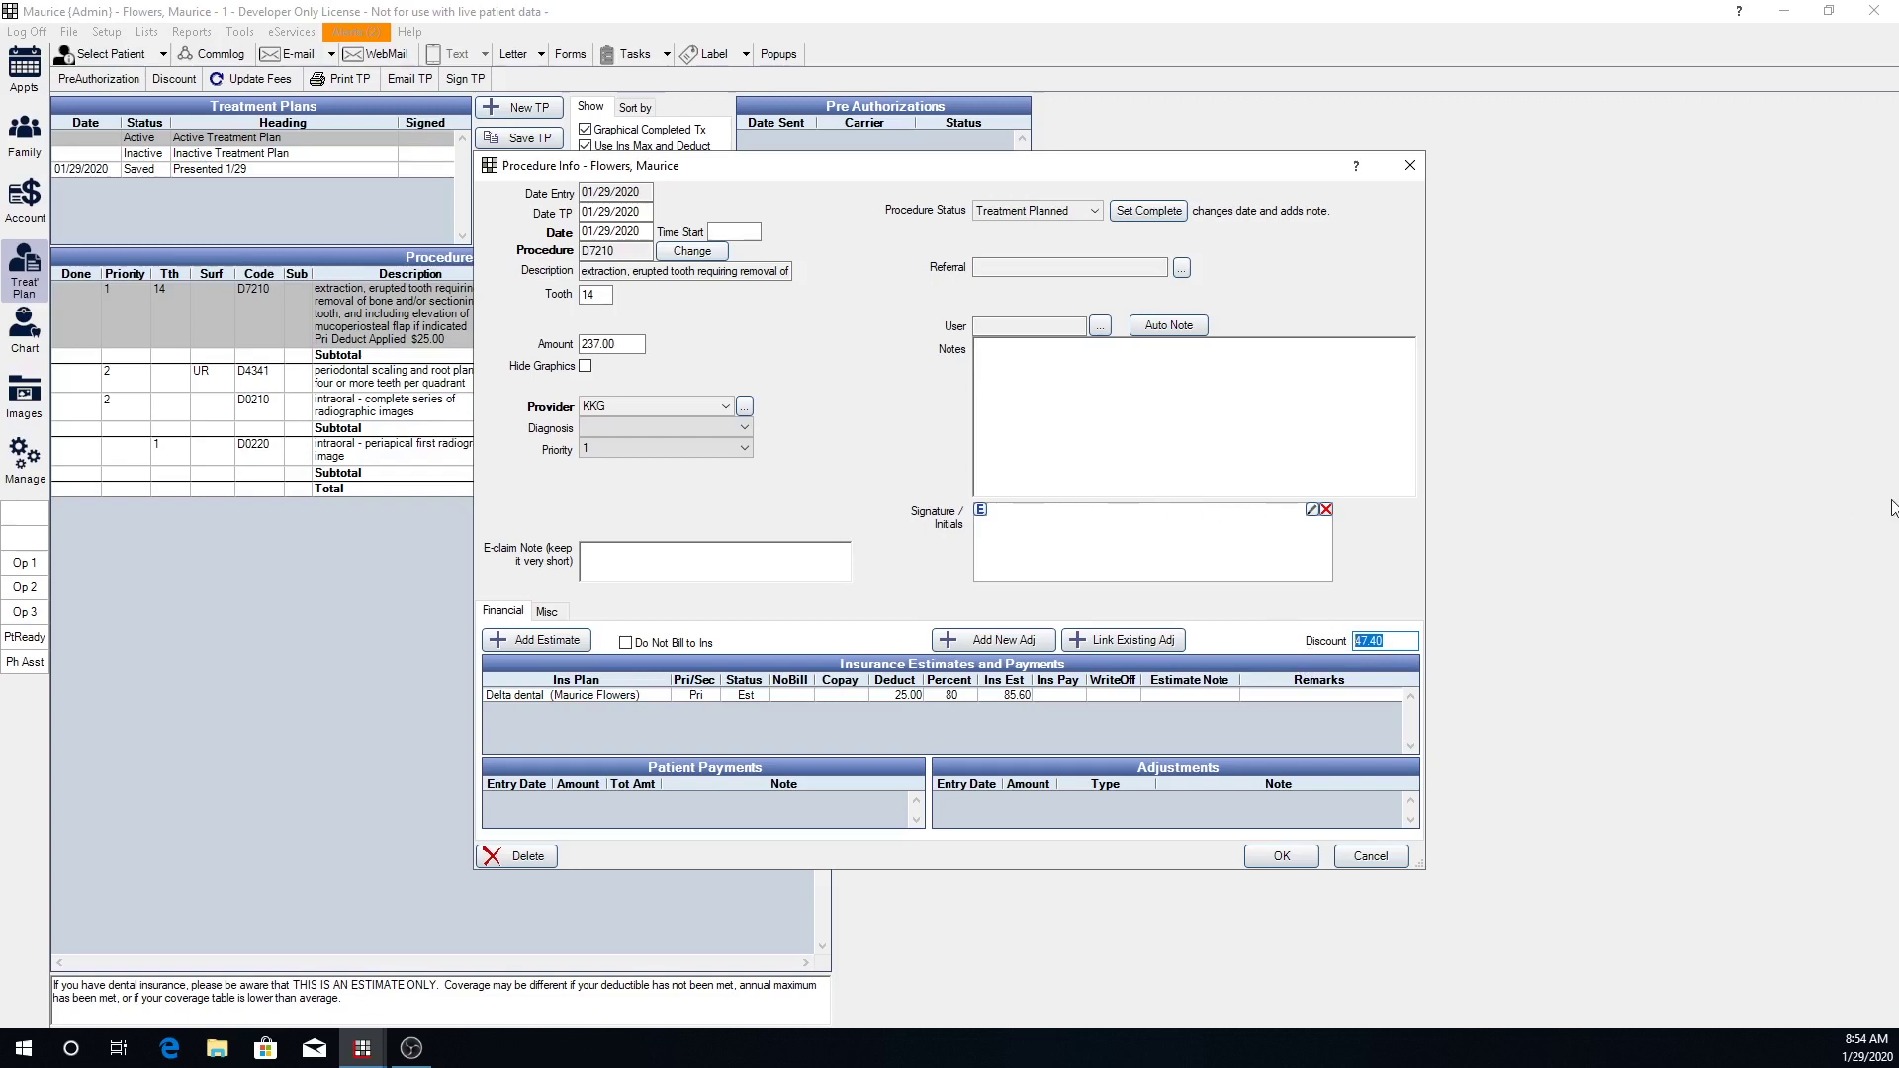
{"action": "type", "text": "50"}
{"action": "left_click", "coordinate": [1302, 858]}
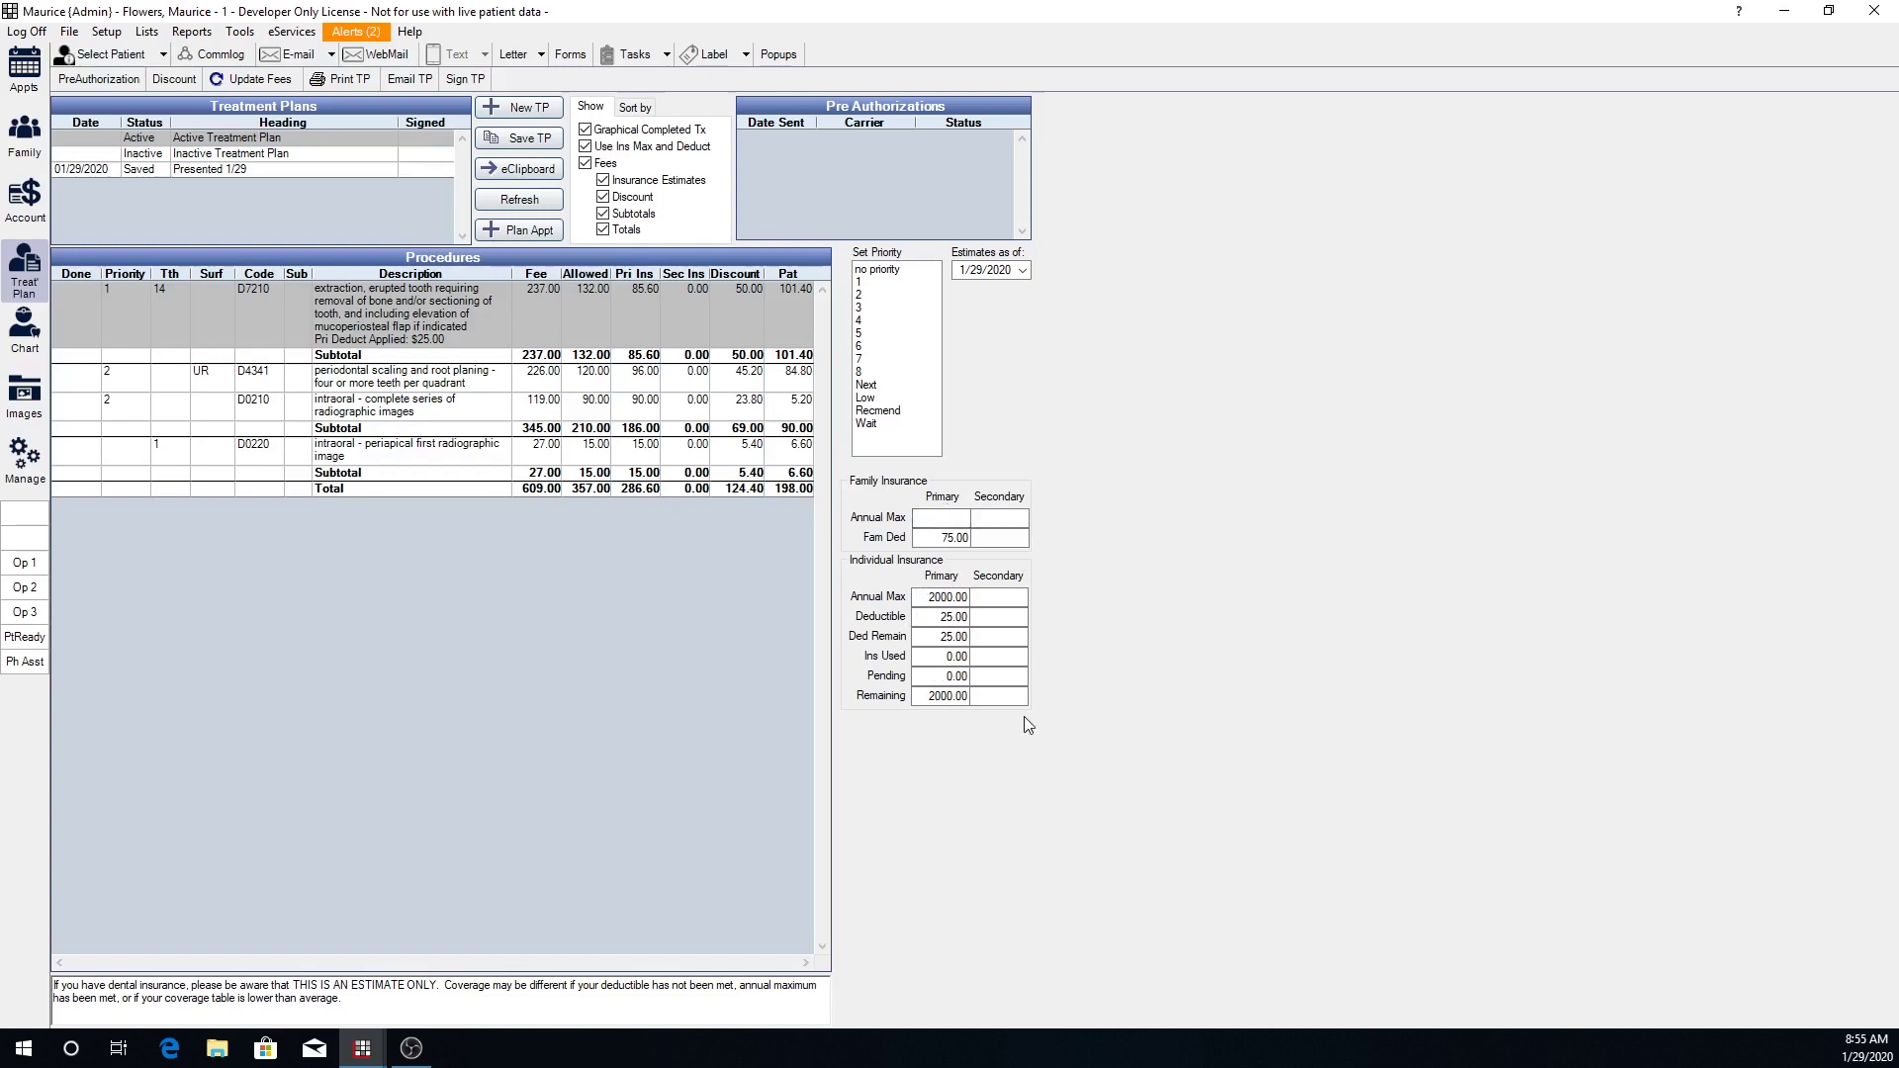
Review the family and individual insurance amounts, including the maximums, deductibles, used, pending and remaining benefits
{"action": "left_click_drag", "start_coordinate": [915, 539], "coordinate": [980, 539]}
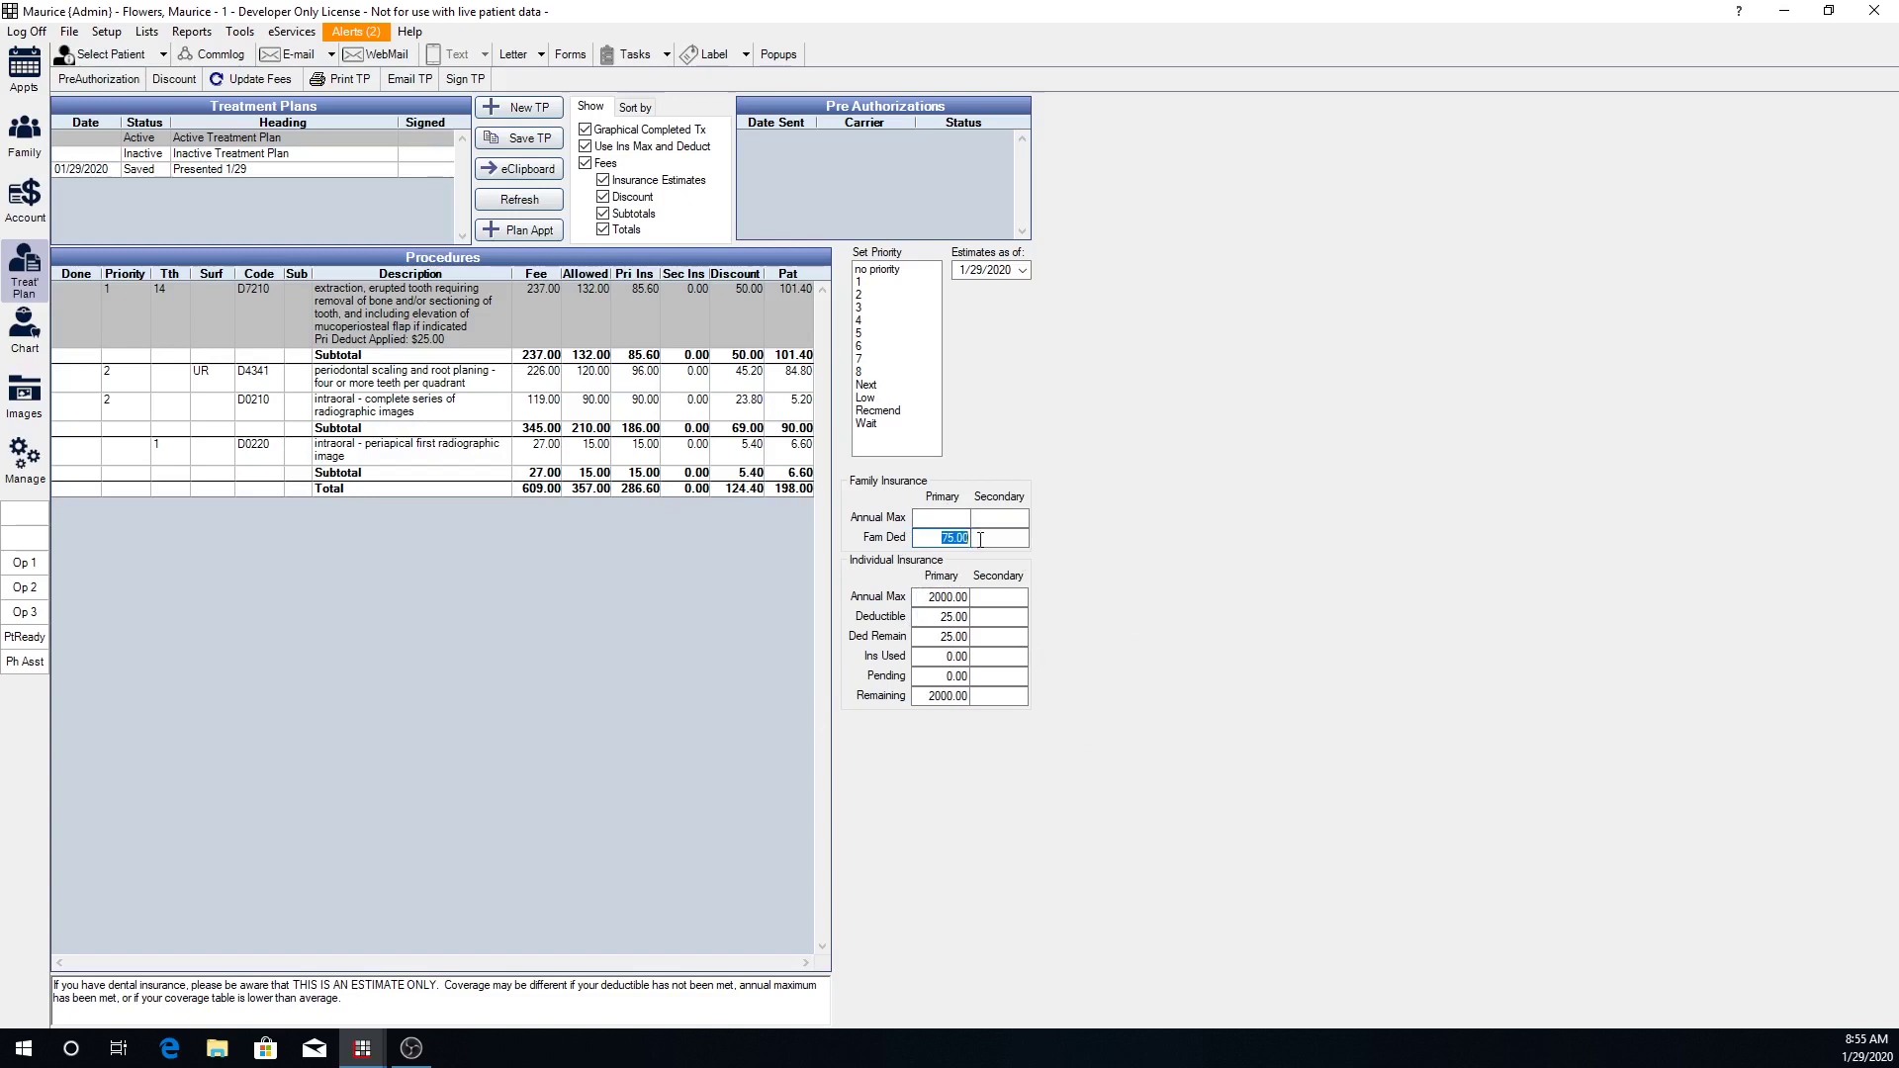
{"action": "left_click", "coordinate": [933, 521]}
{"action": "double_click", "coordinate": [961, 631]}
{"action": "mouse_move", "coordinate": [960, 631]}
{"action": "left_mouse_down"}
{"action": "mouse_move", "coordinate": [992, 632]}
{"action": "mouse_move", "coordinate": [975, 658]}
{"action": "left_mouse_up"}
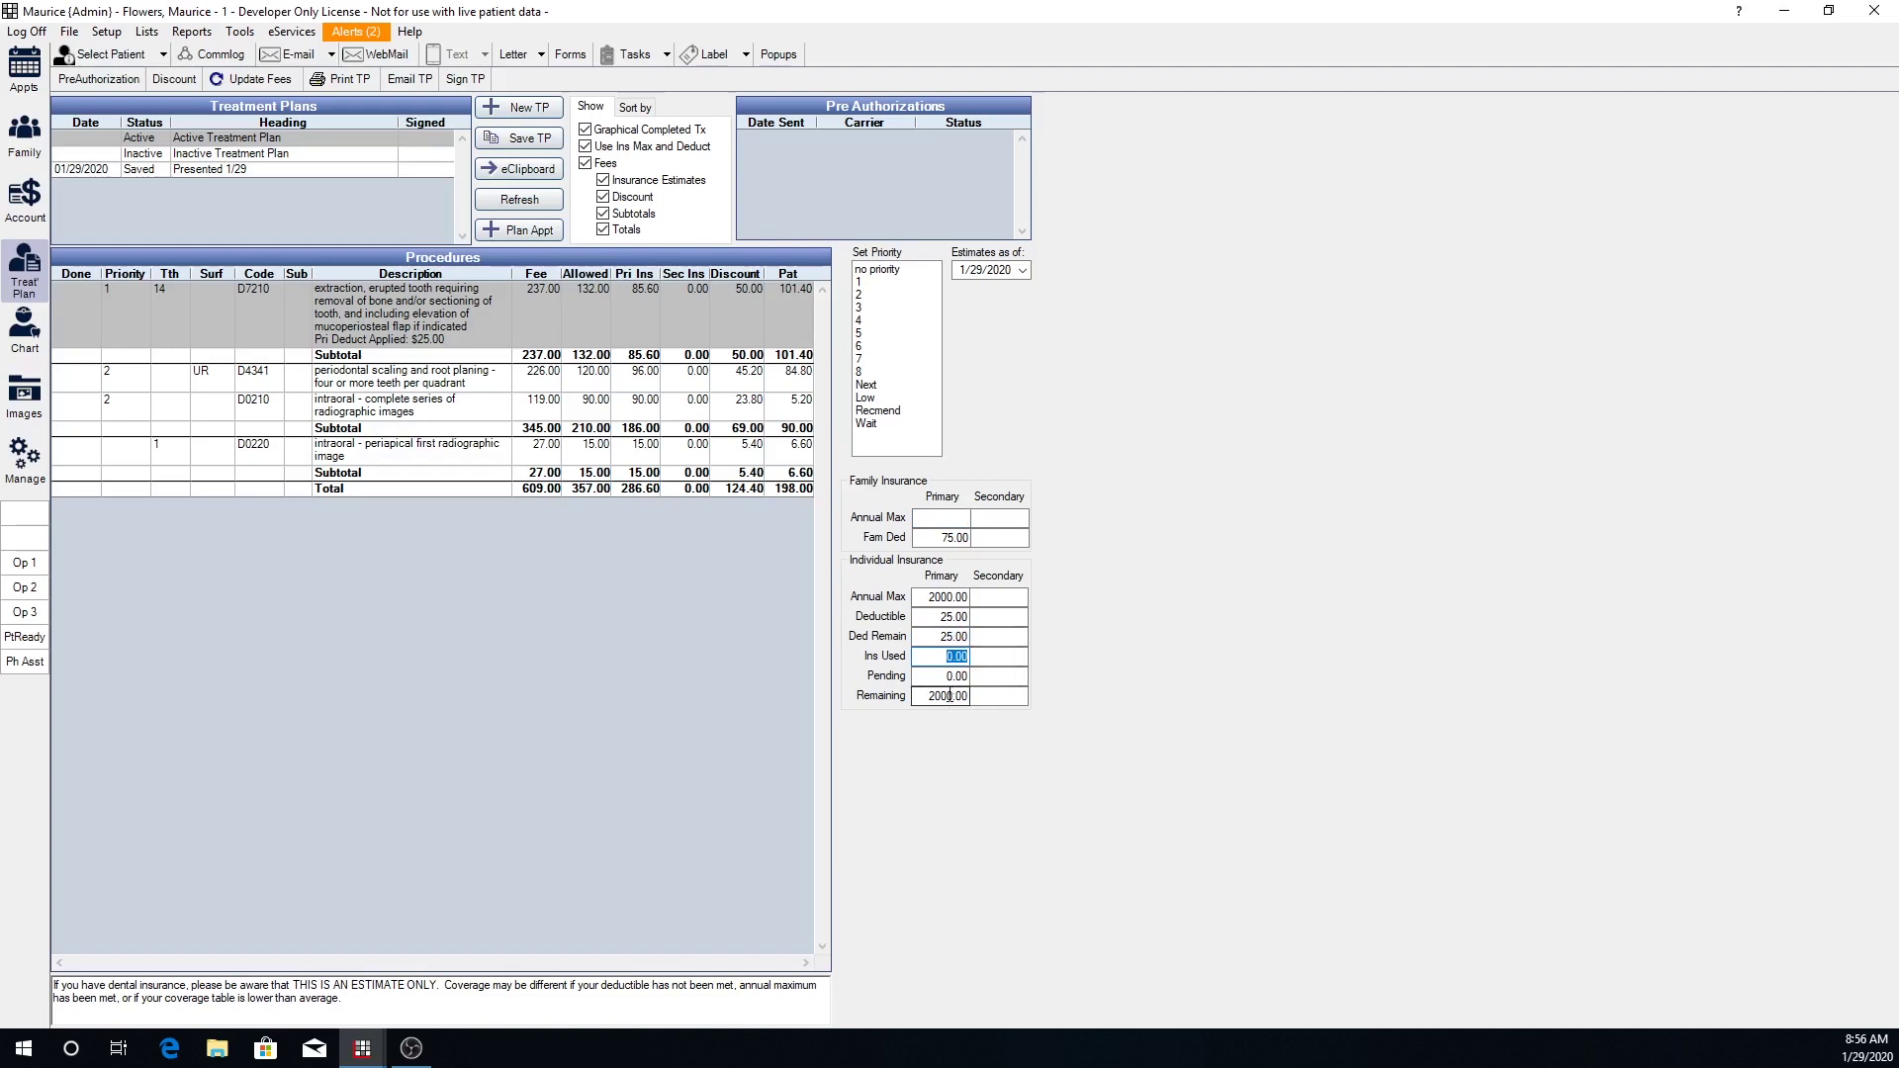
{"action": "left_click_drag", "start_coordinate": [947, 676], "coordinate": [1004, 679]}
{"action": "left_click_drag", "start_coordinate": [926, 700], "coordinate": [988, 700]}
{"action": "left_click", "coordinate": [996, 598]}
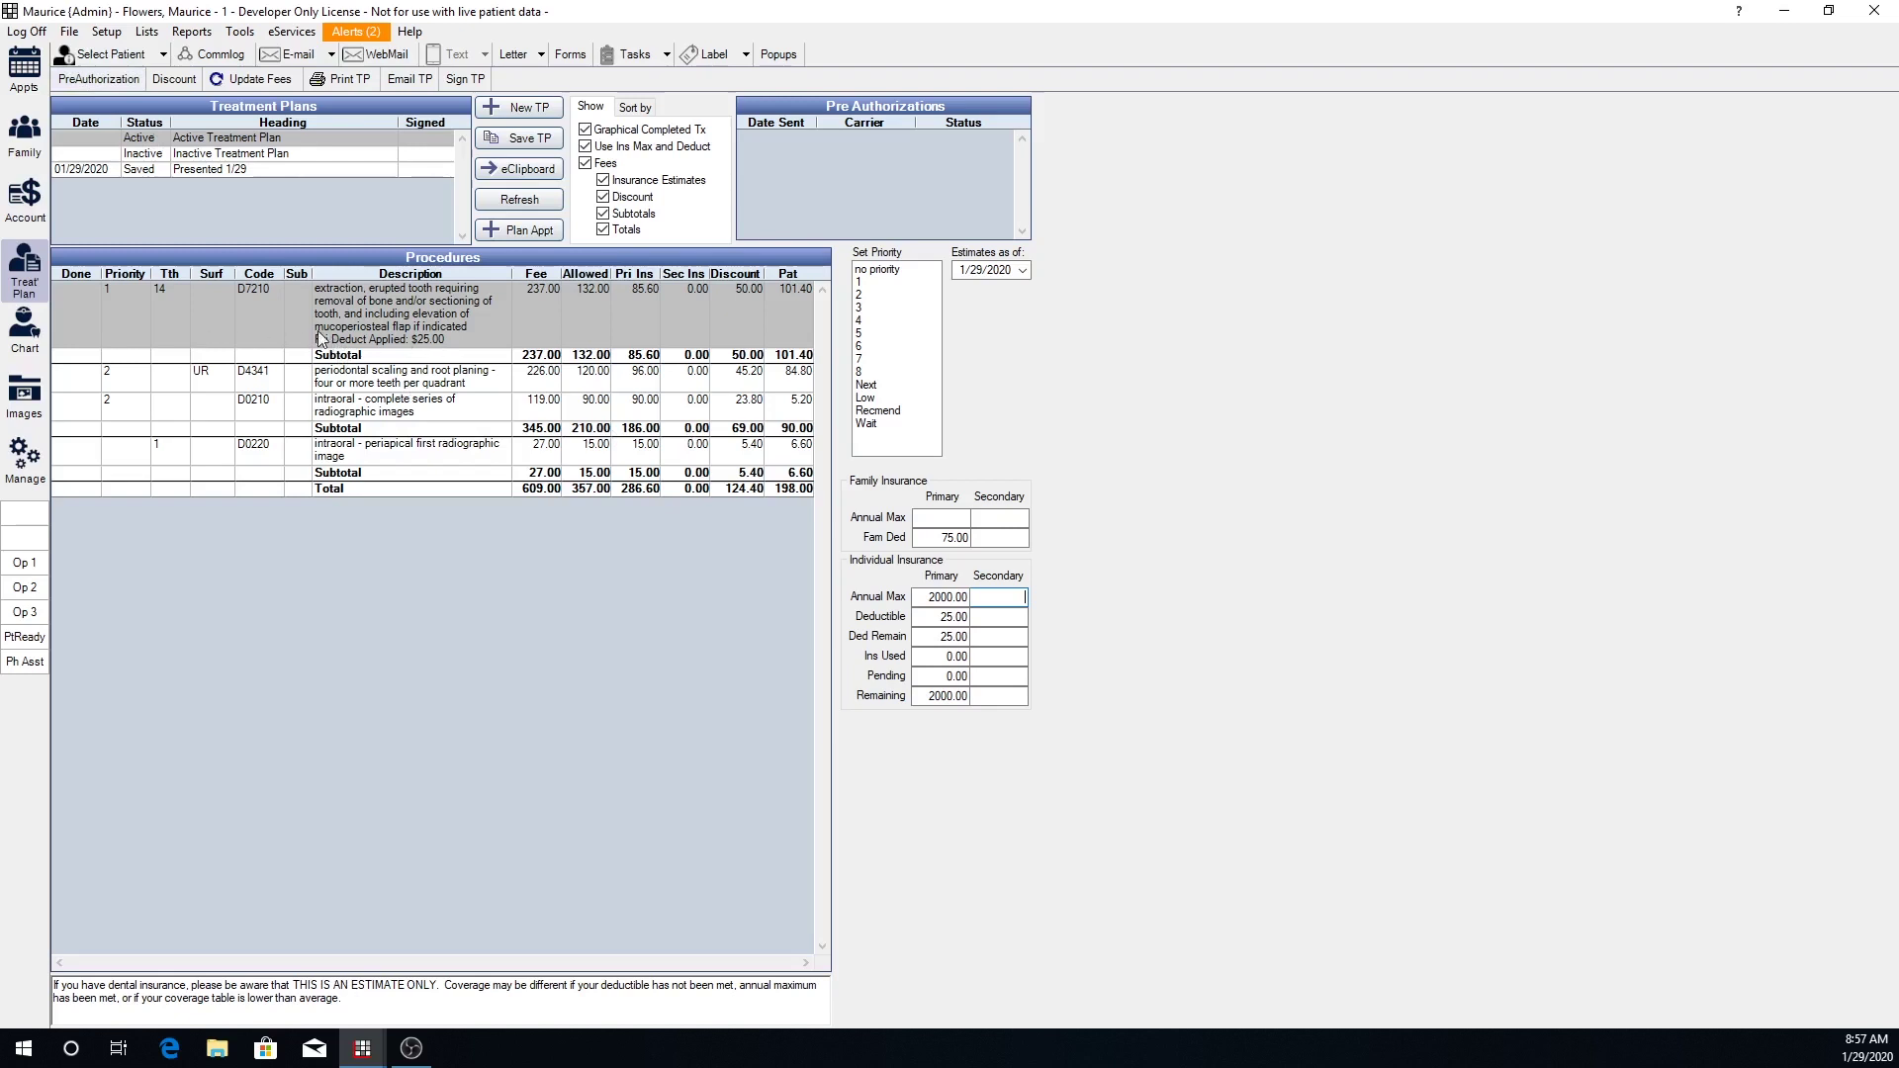
Create a preauthorization for the tooth 14 extraction with its claim status set to Received
{"action": "left_click", "coordinate": [111, 81]}
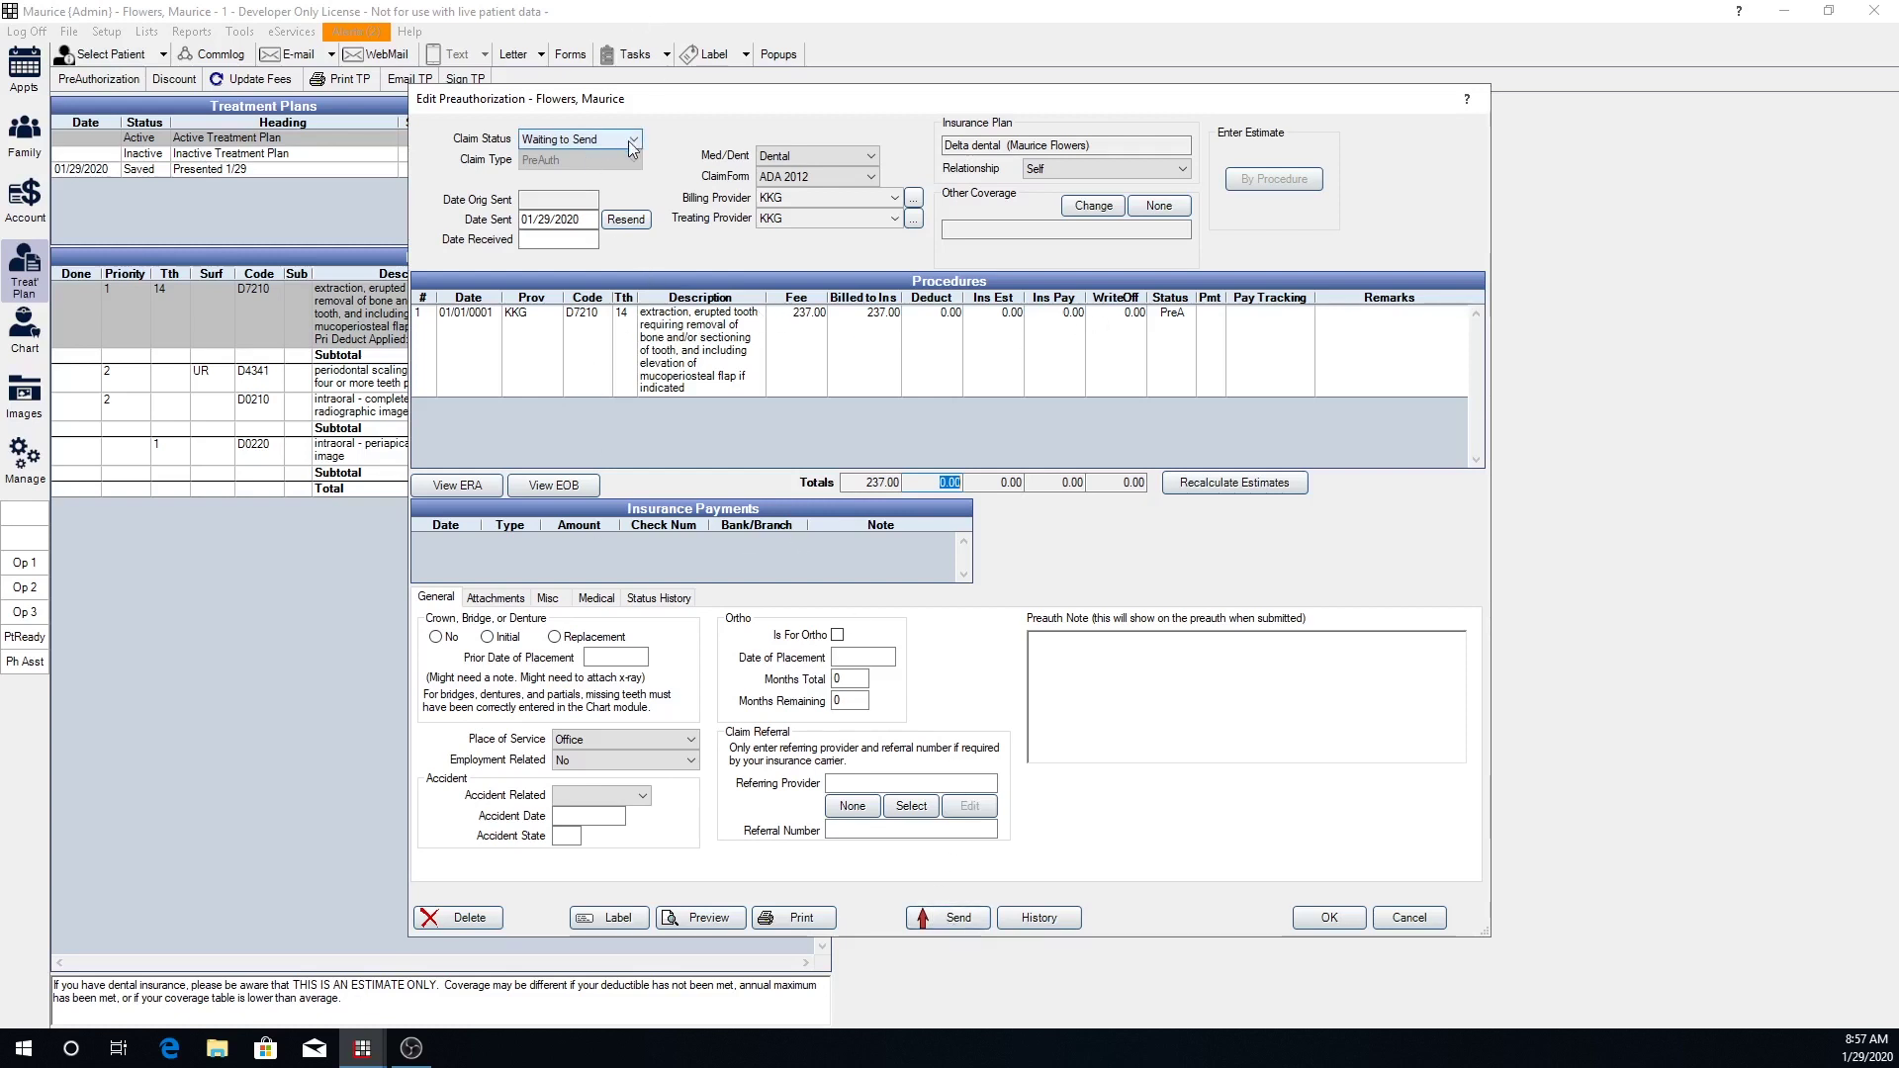
{"action": "left_click", "coordinate": [599, 140]}
{"action": "left_click", "coordinate": [549, 222]}
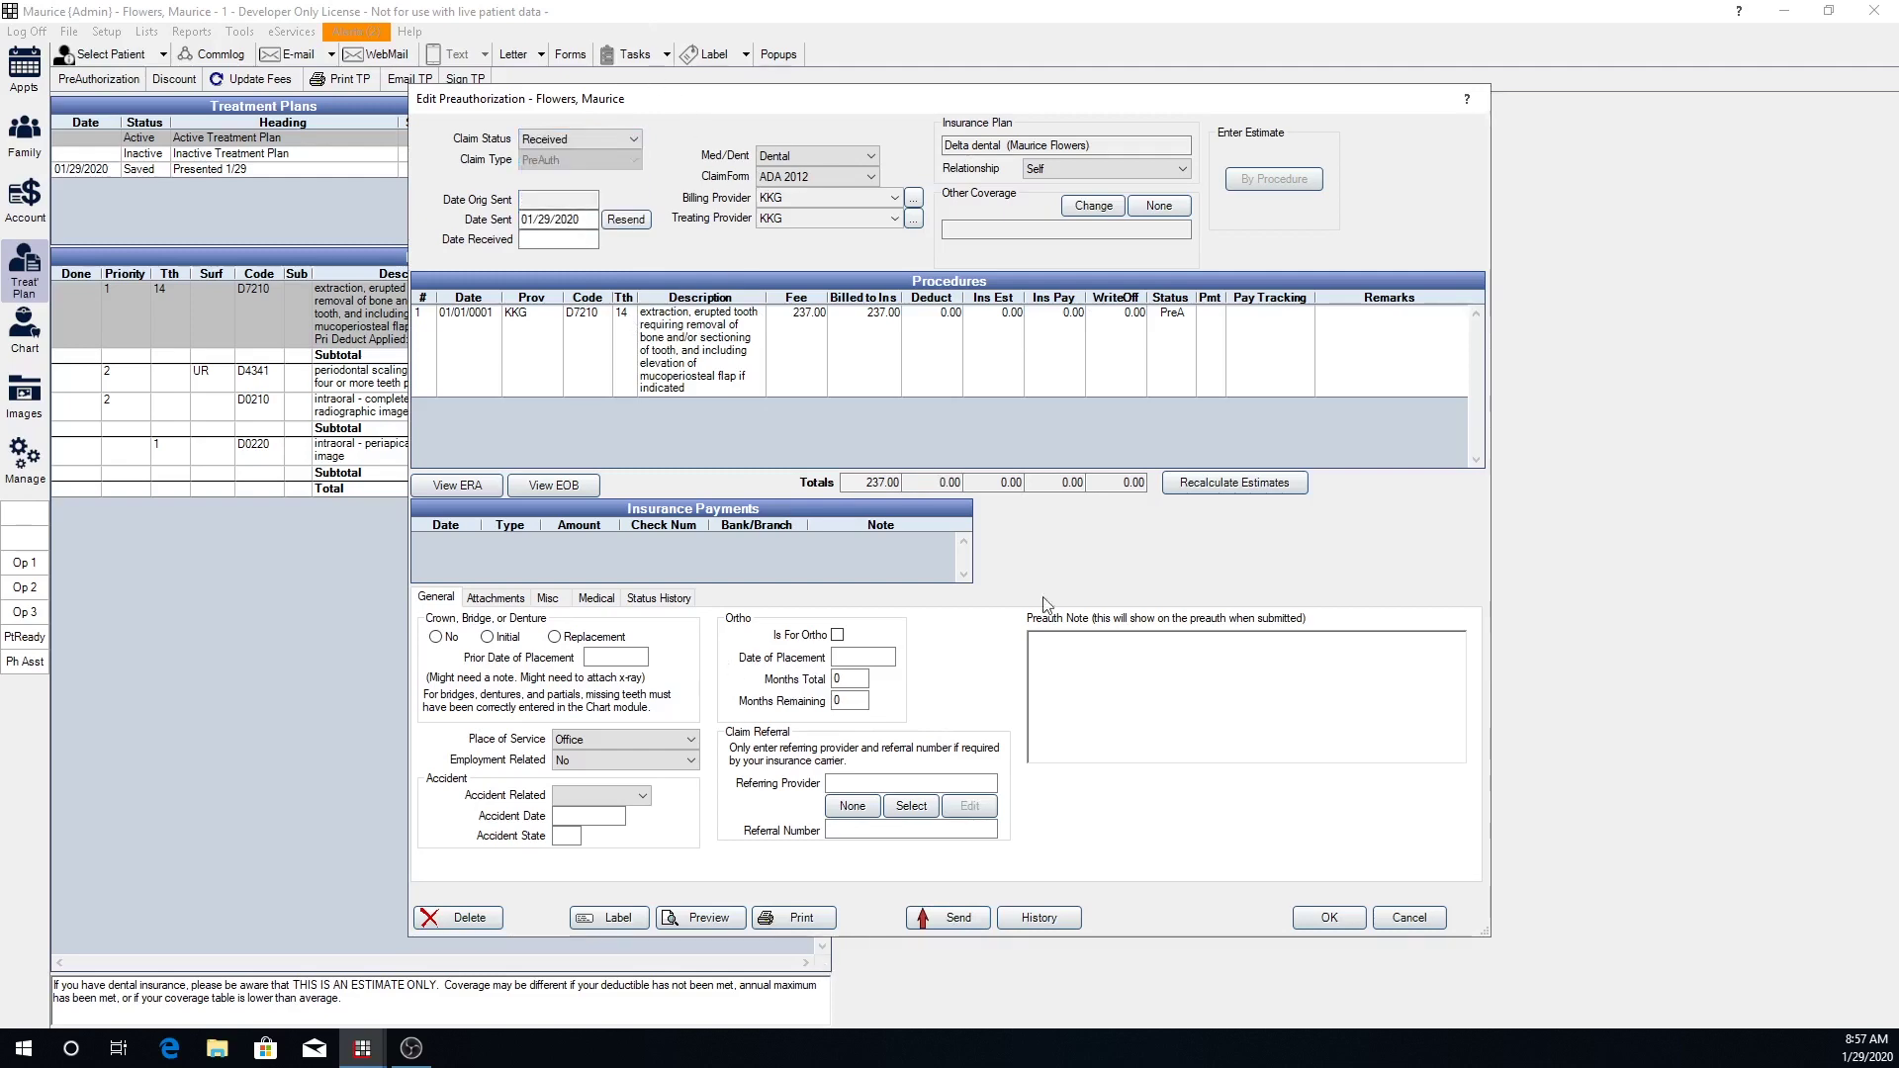
{"action": "left_click", "coordinate": [1328, 918]}
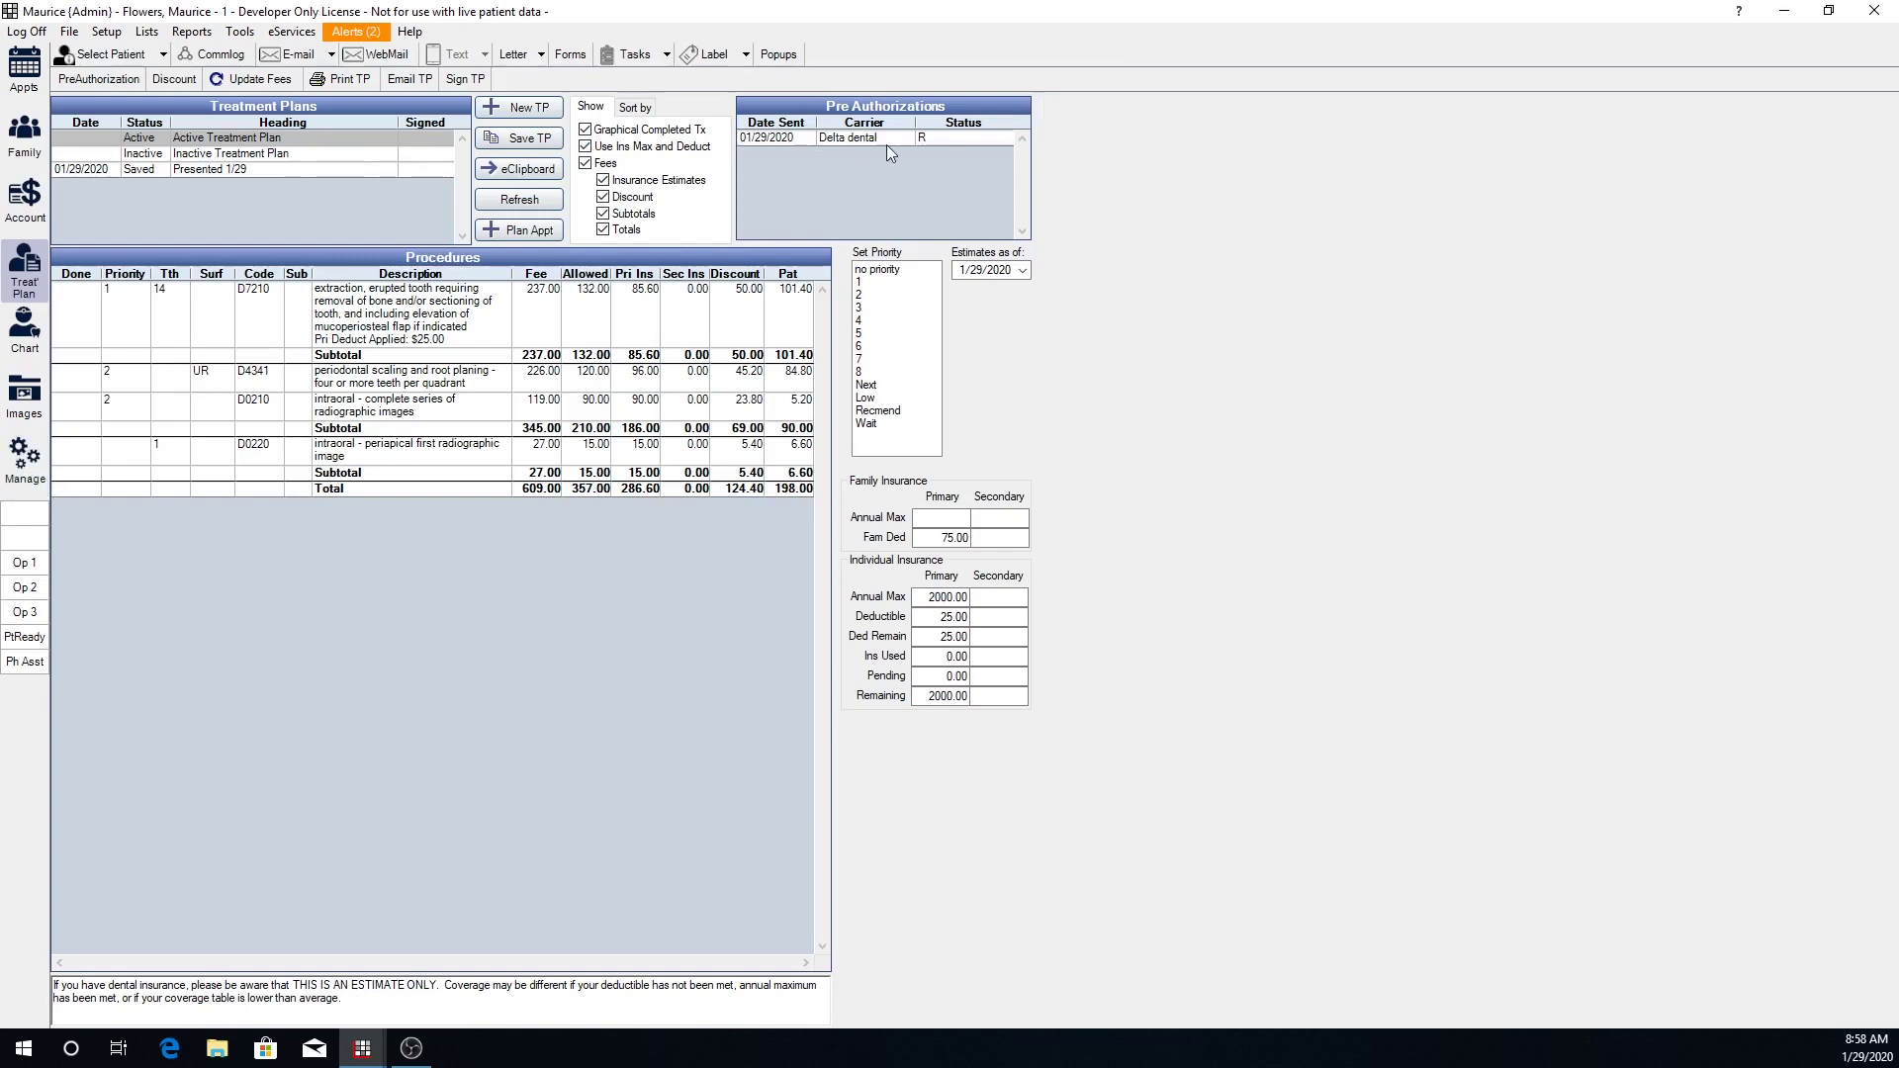
Examine the insurance claims waiting to be sent and the electronic sending option, and return to the treatment plans
{"action": "left_click", "coordinate": [22, 472]}
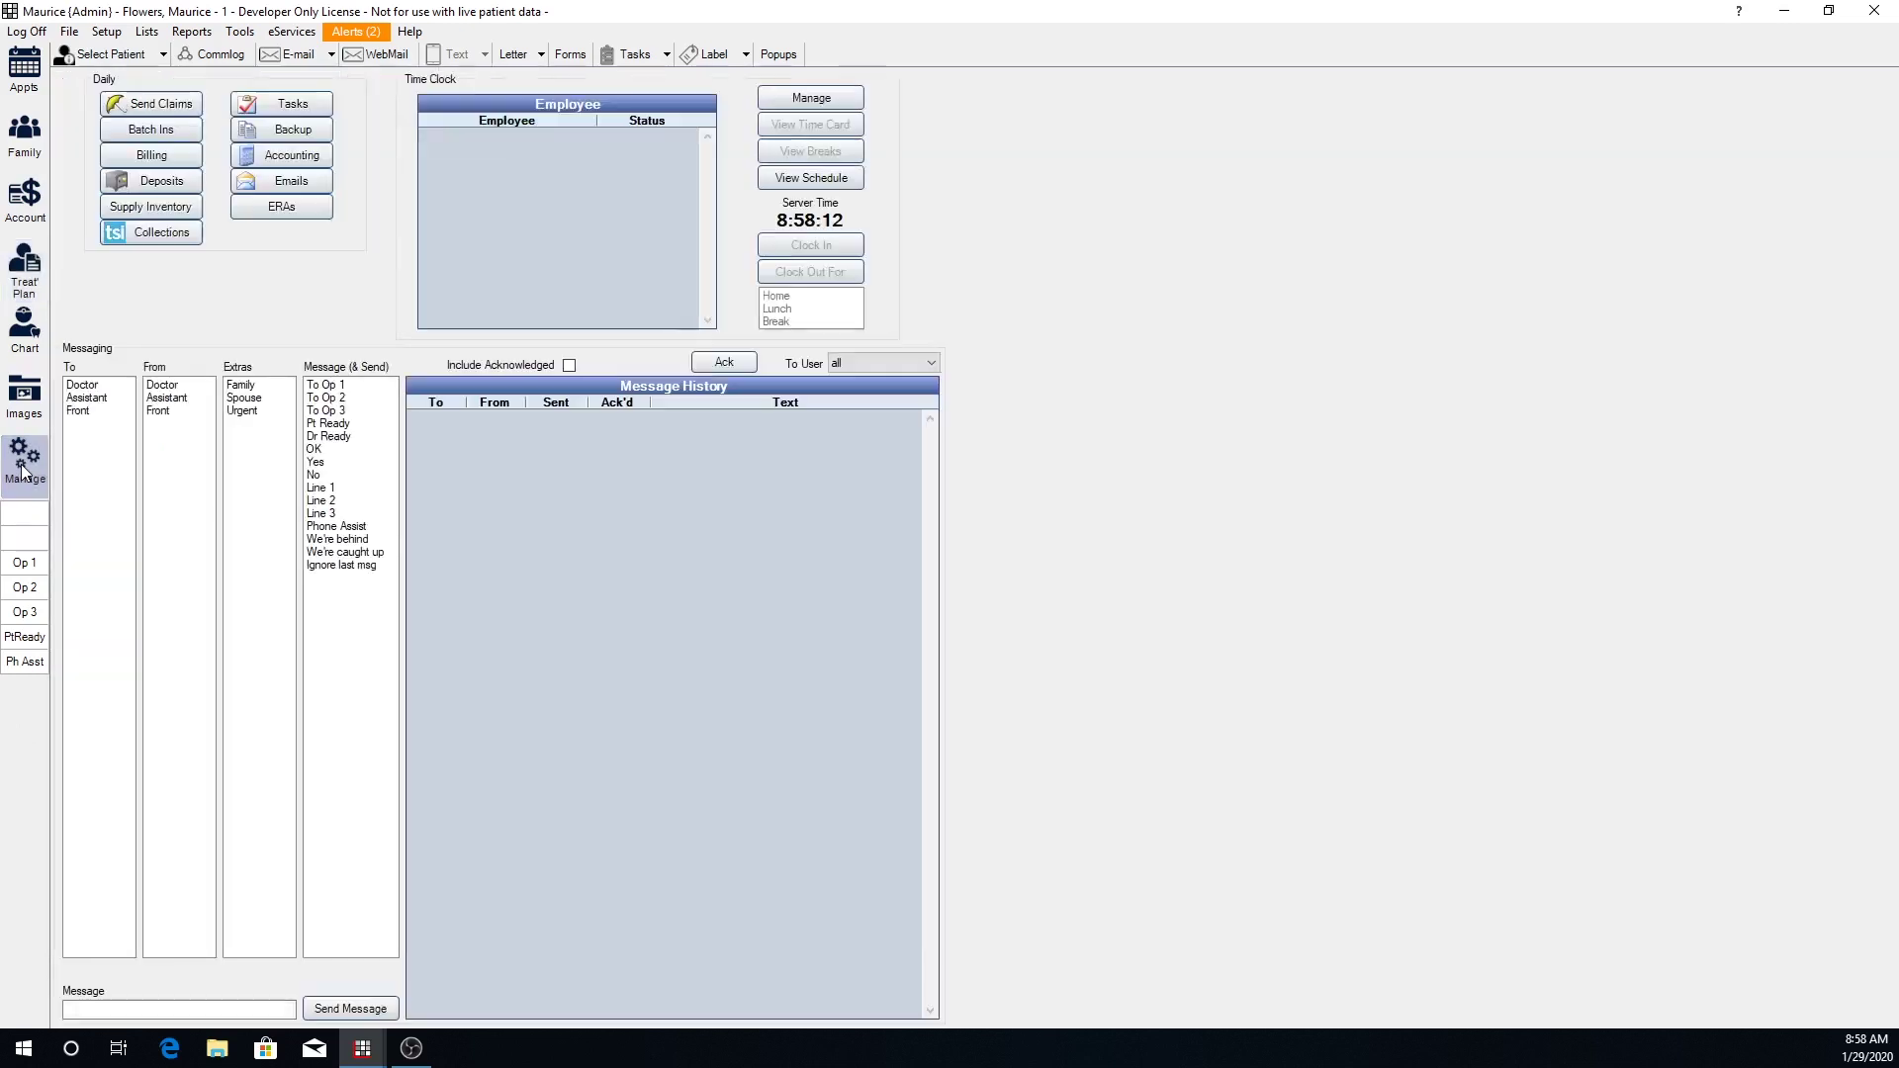
{"action": "left_click", "coordinate": [166, 112]}
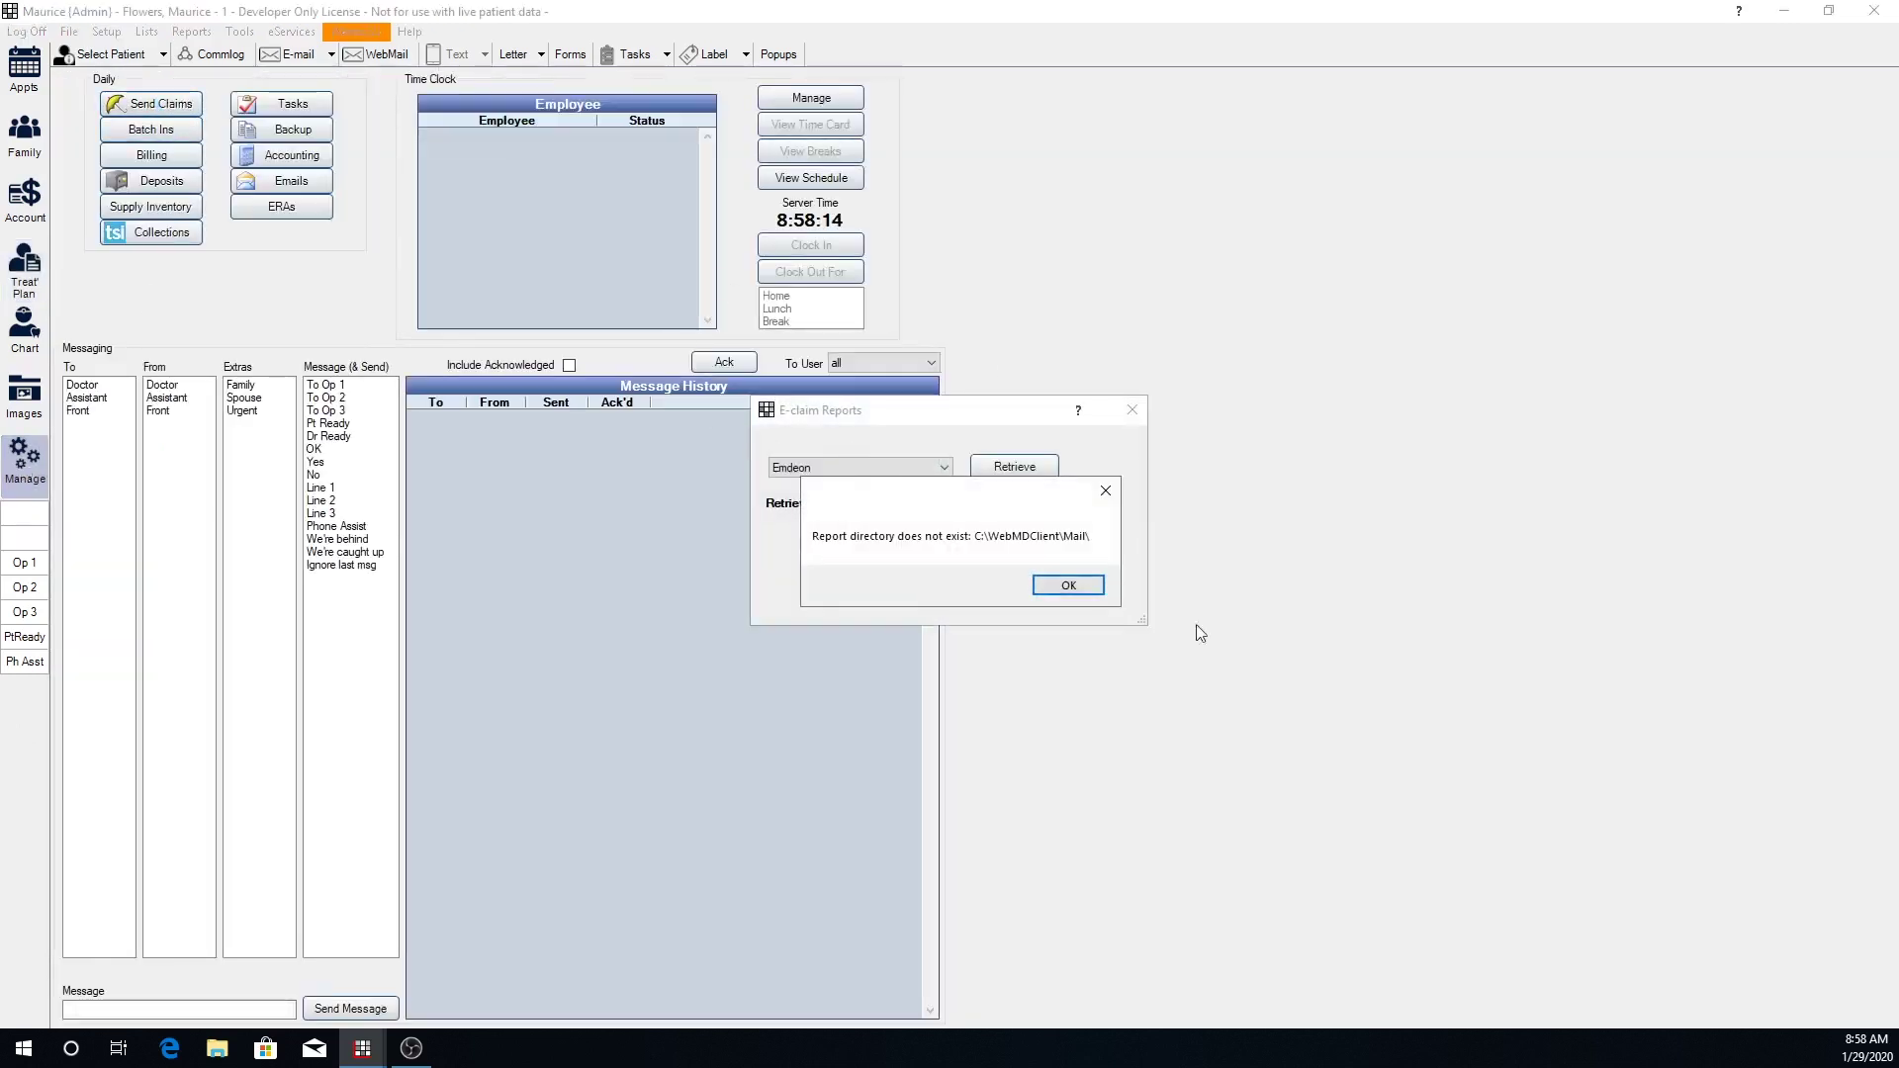
{"action": "left_click", "coordinate": [1064, 585]}
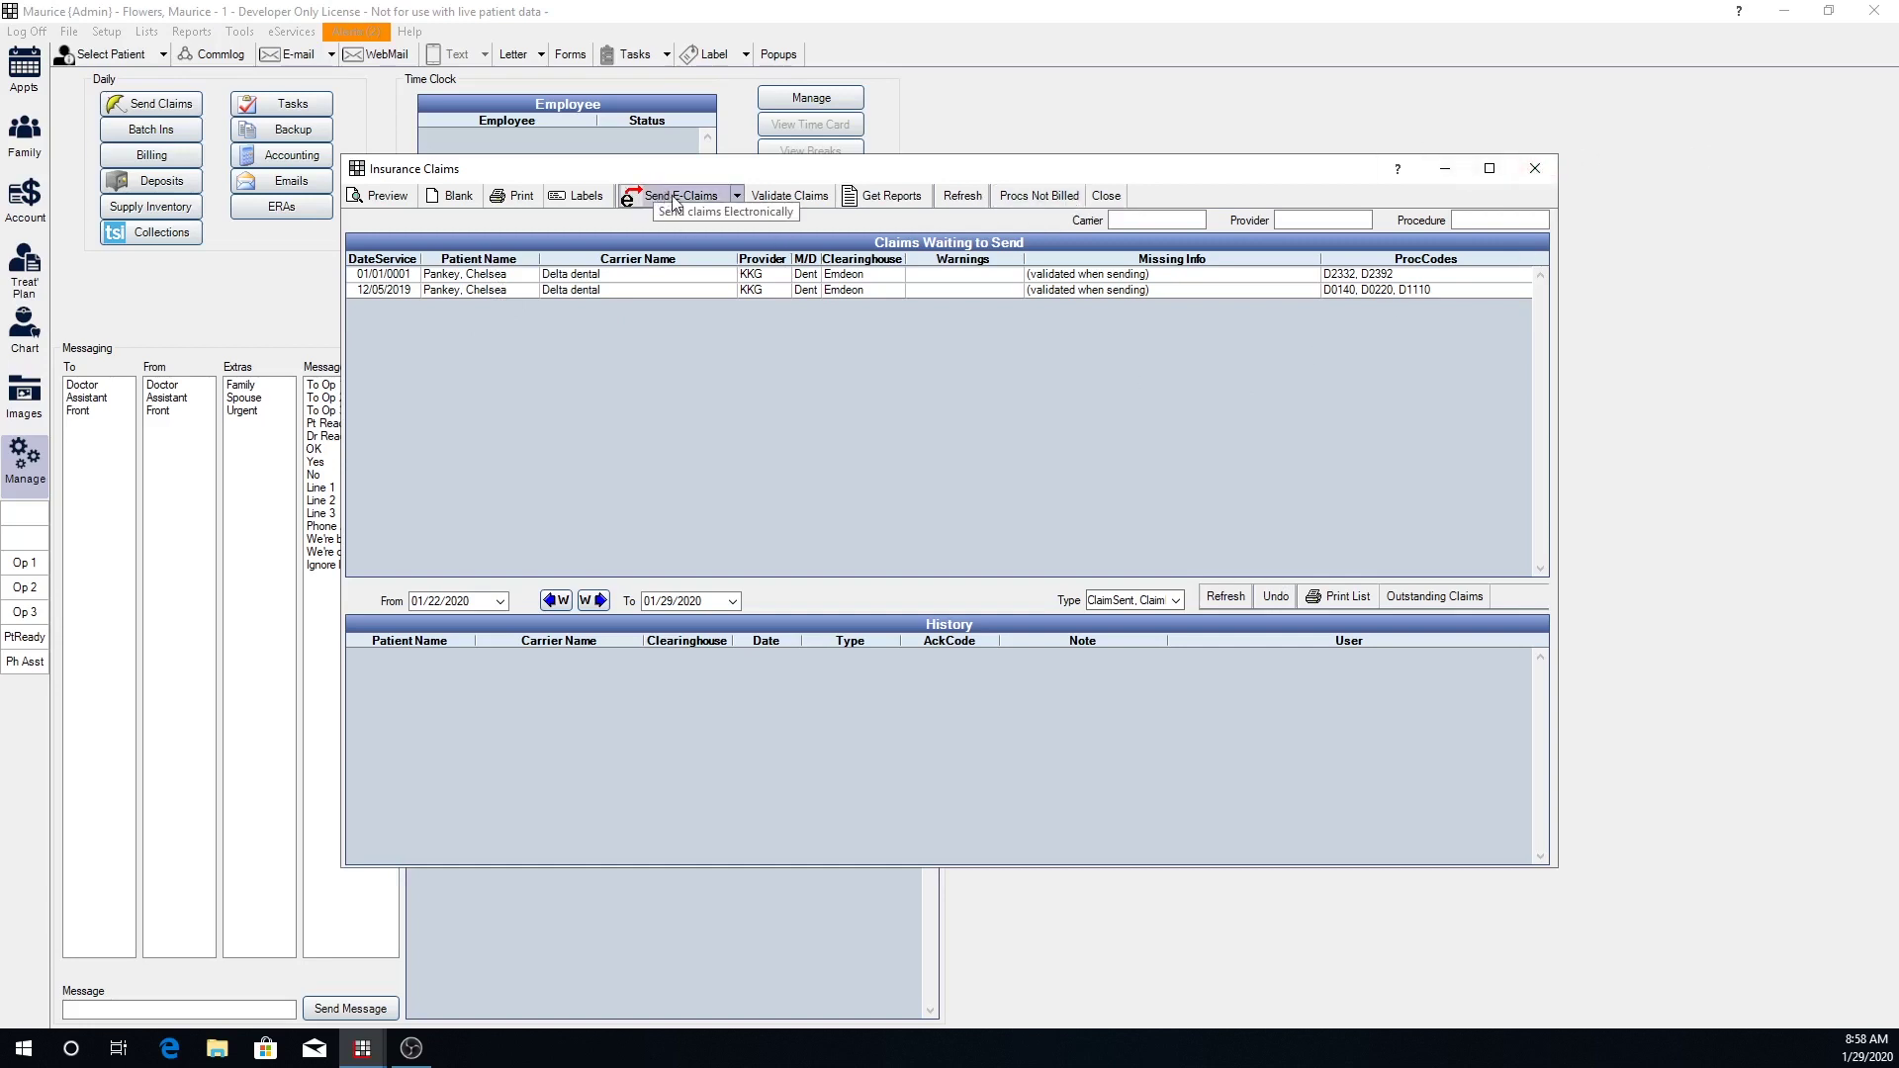
{"action": "left_click", "coordinate": [1535, 169]}
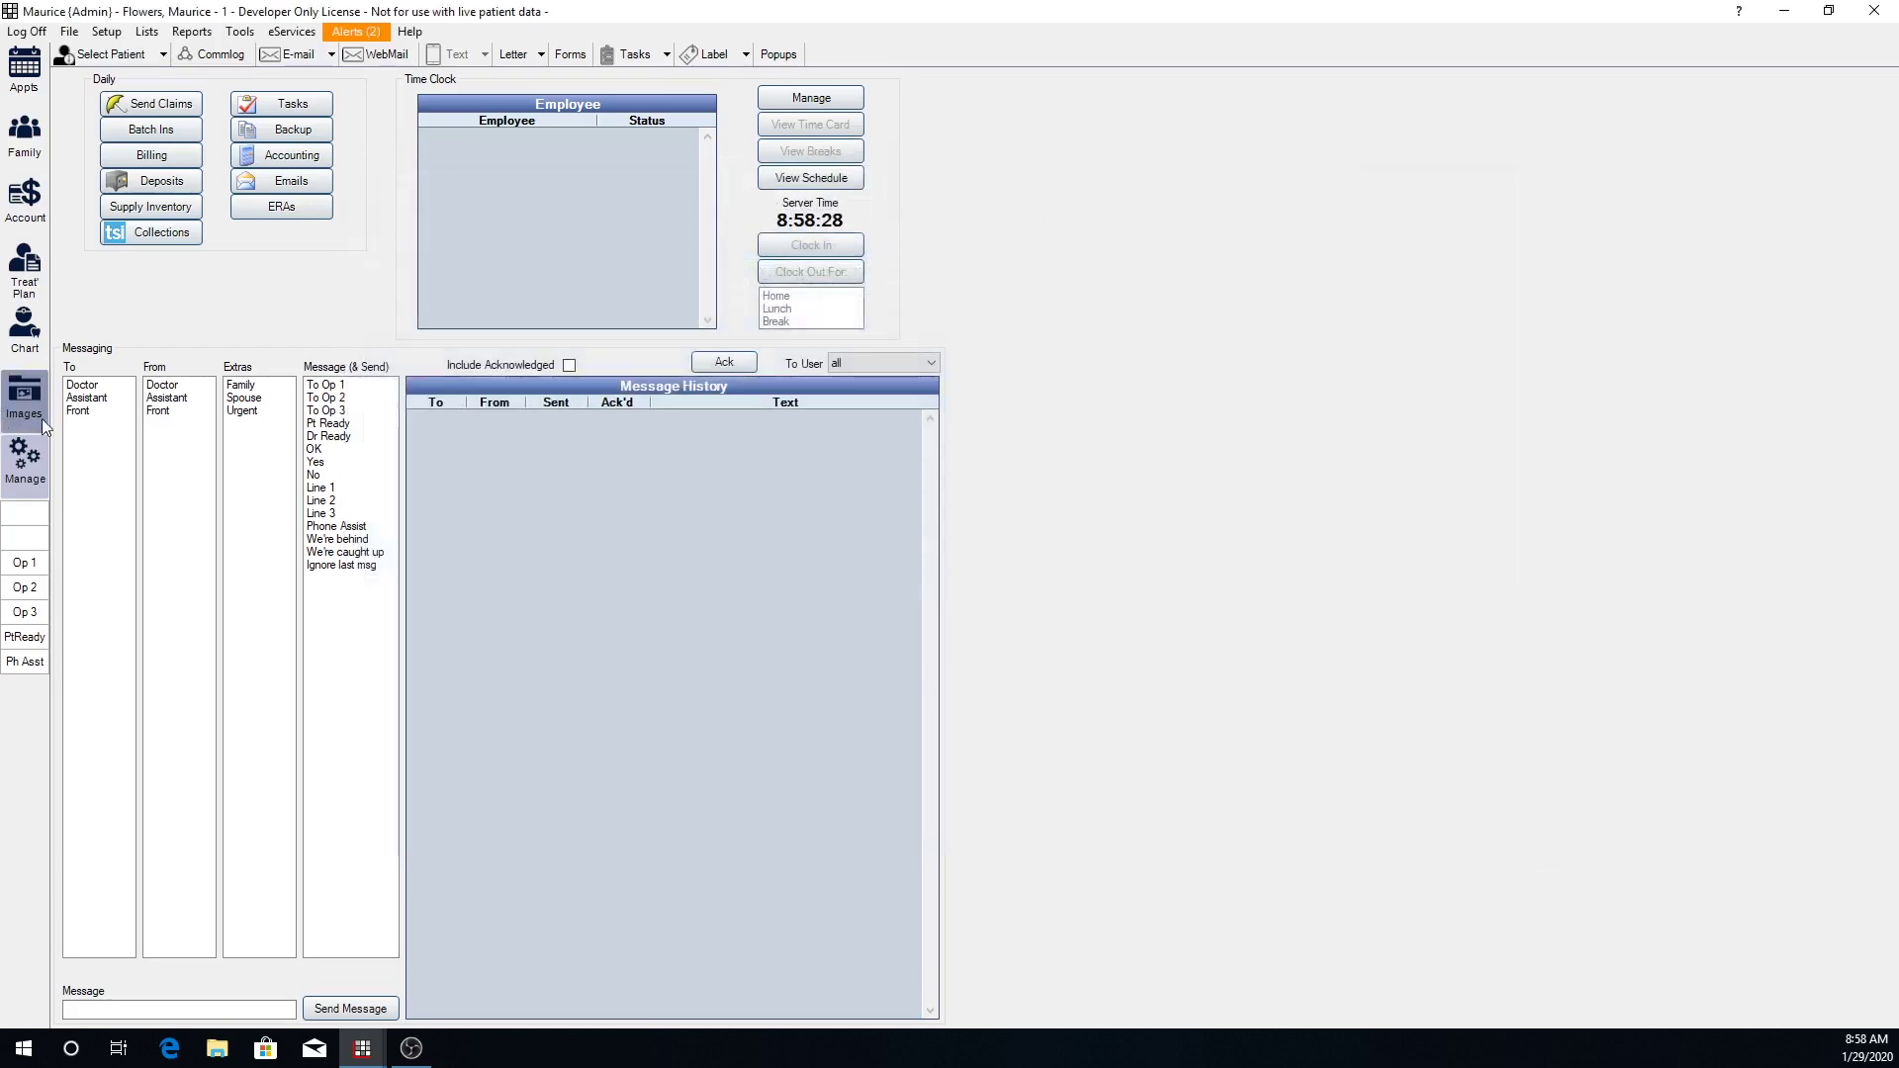
{"action": "left_click", "coordinate": [30, 273]}
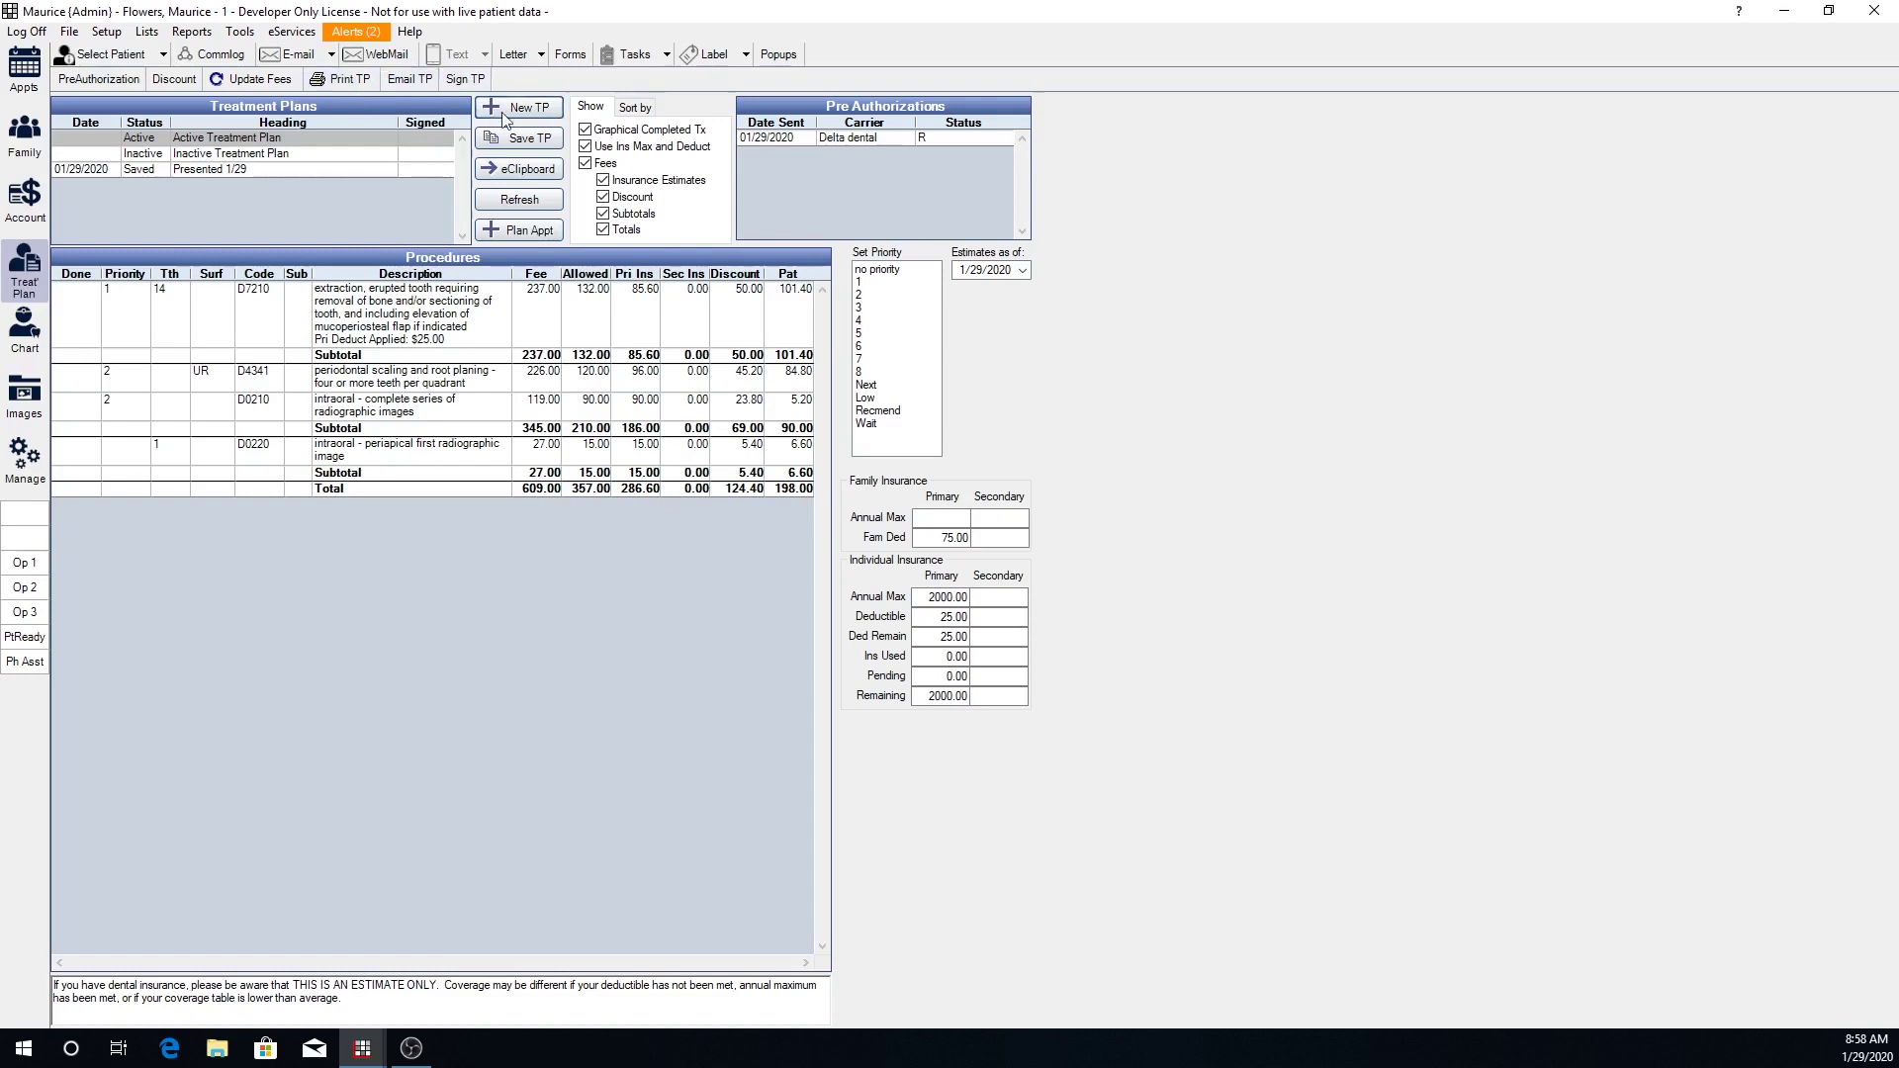
Open a treatment plan e-mail to the patient, inspect the attached TreatmentPlan.pdf, and cancel the message without sending it
{"action": "left_click", "coordinate": [349, 82]}
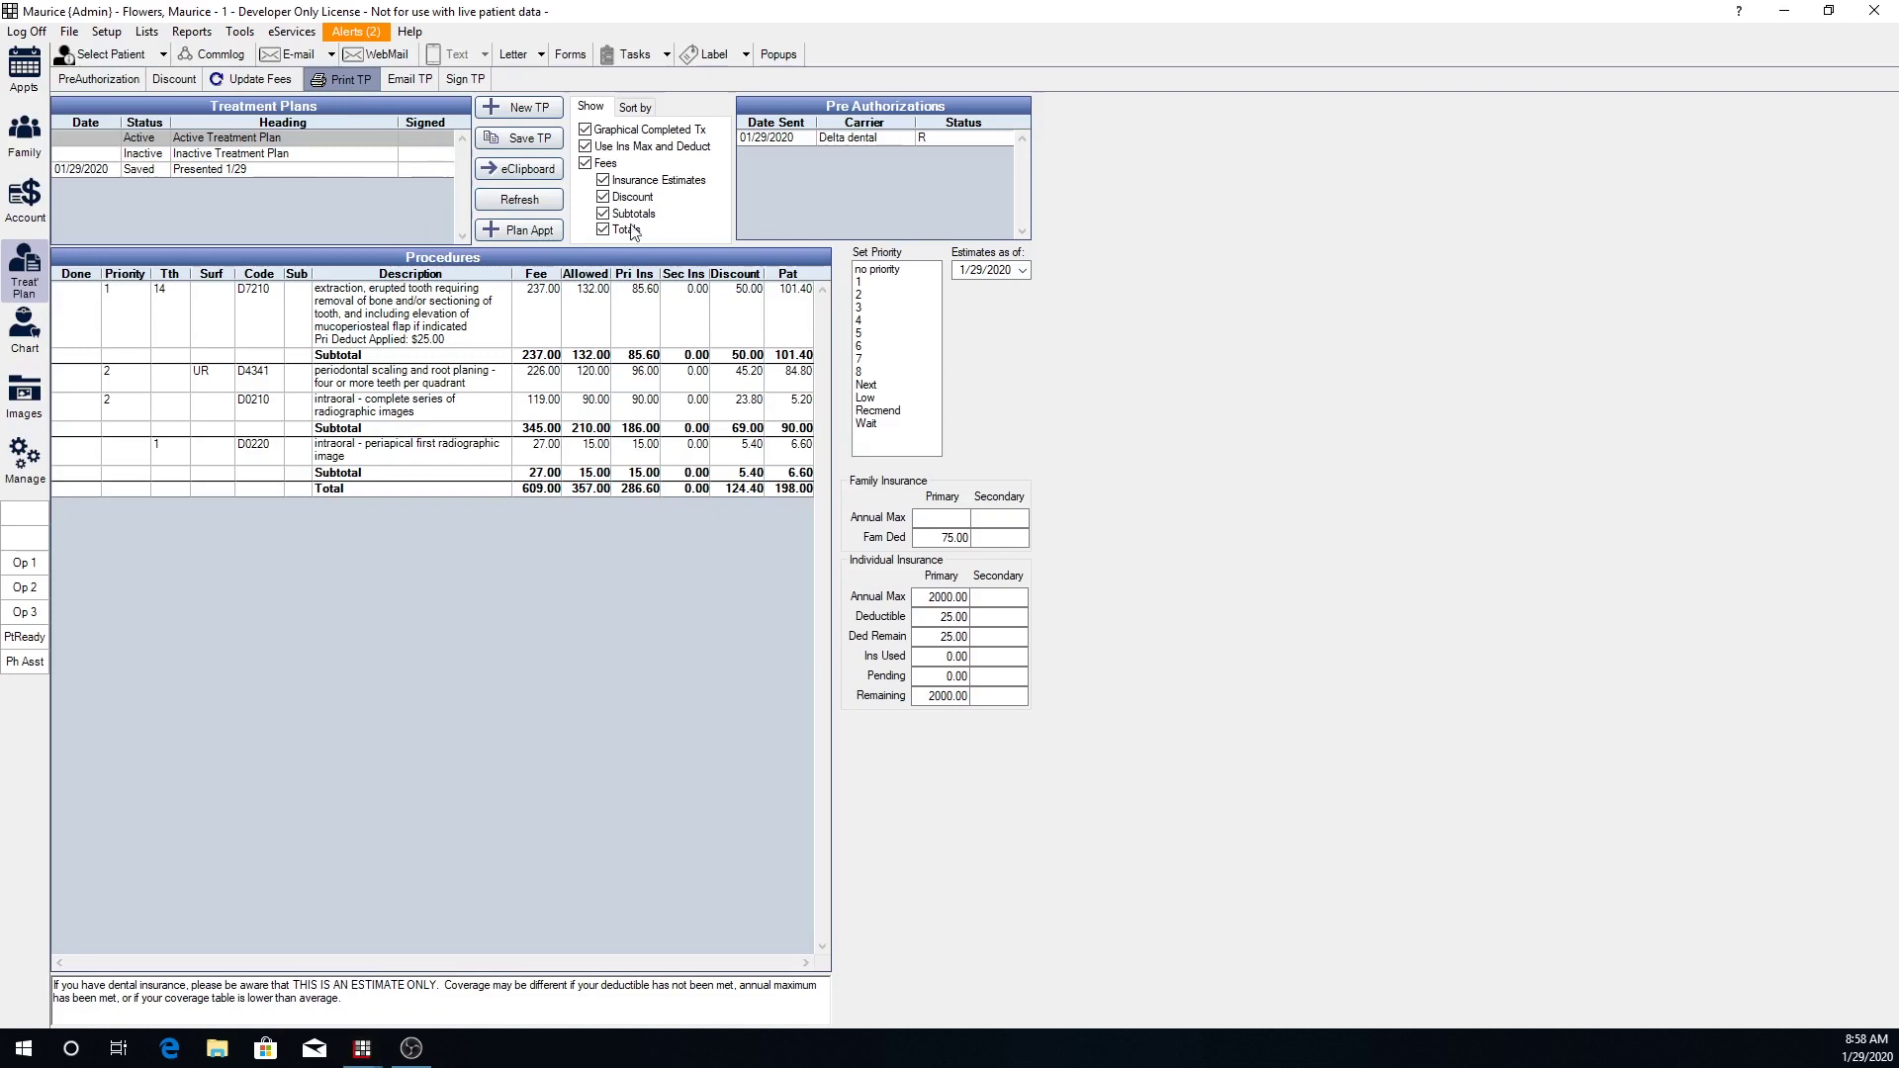
{"action": "left_click", "coordinate": [412, 81]}
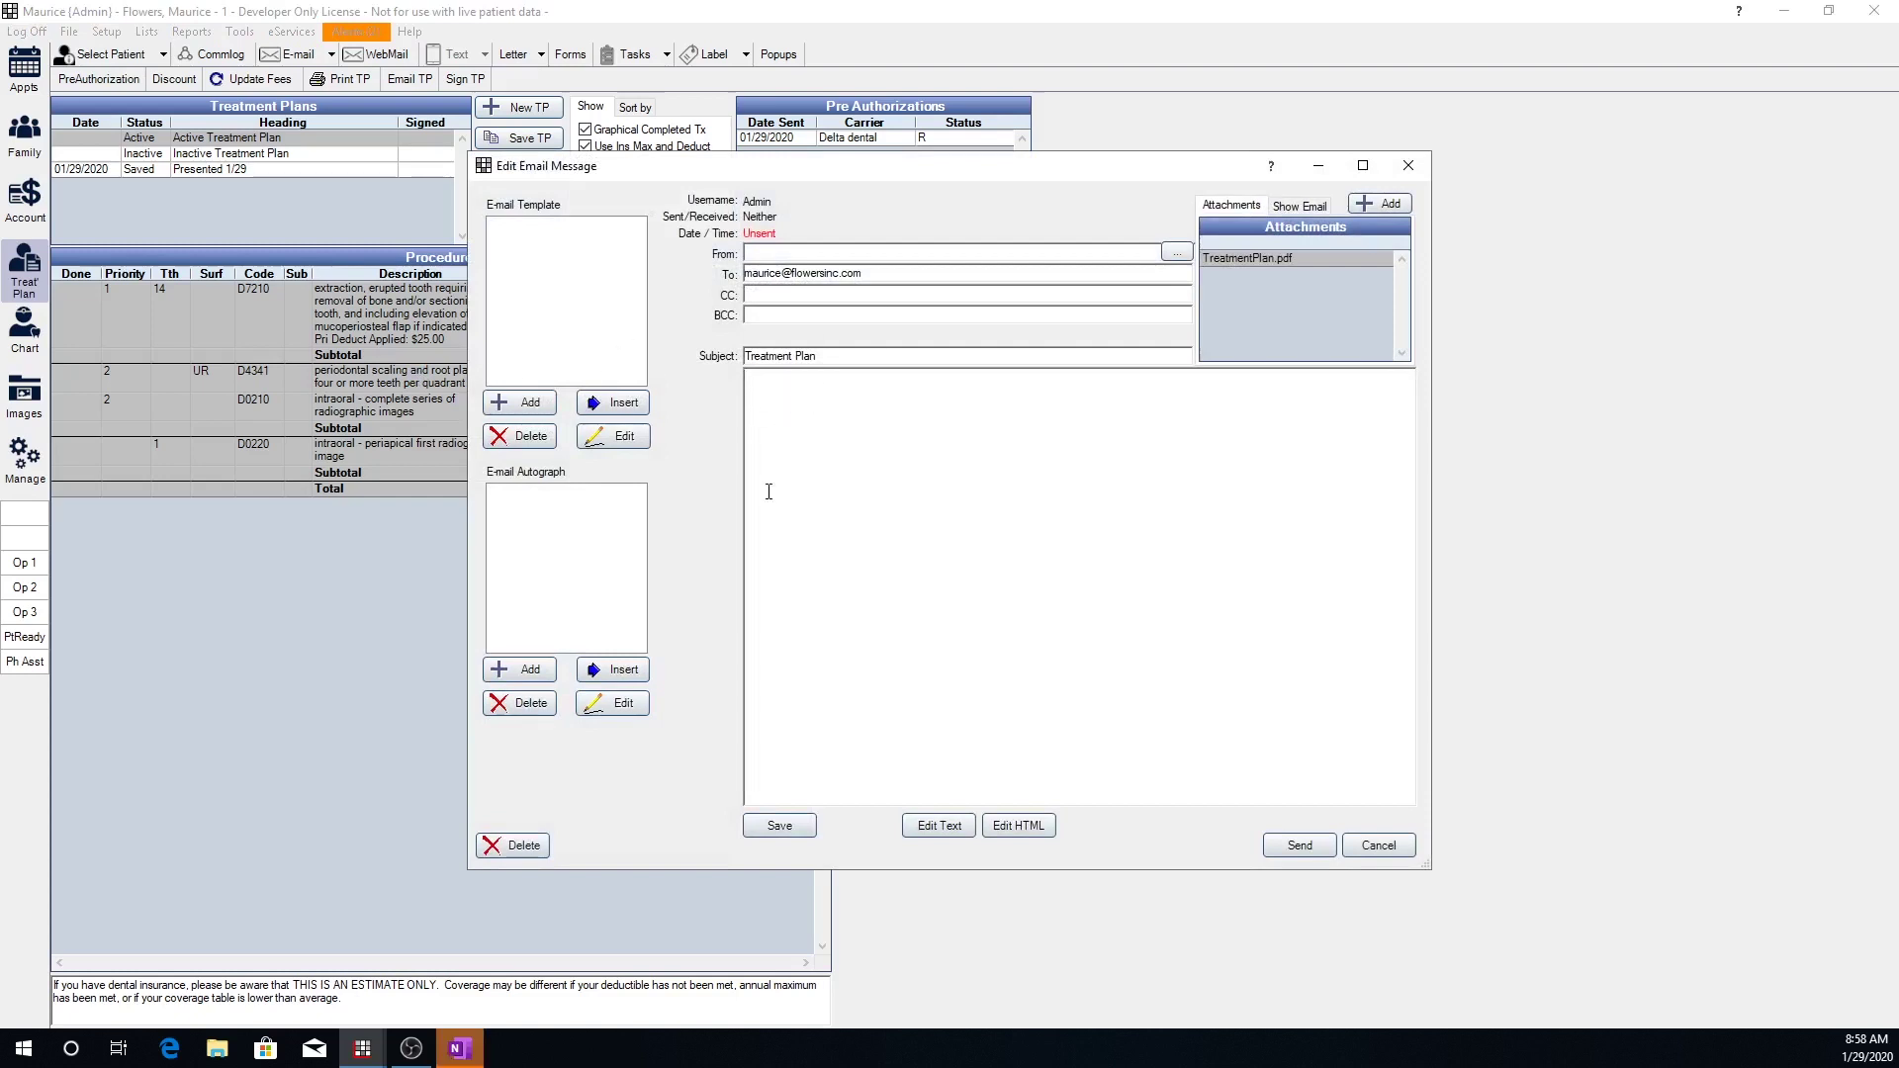
{"action": "double_click", "coordinate": [1261, 257]}
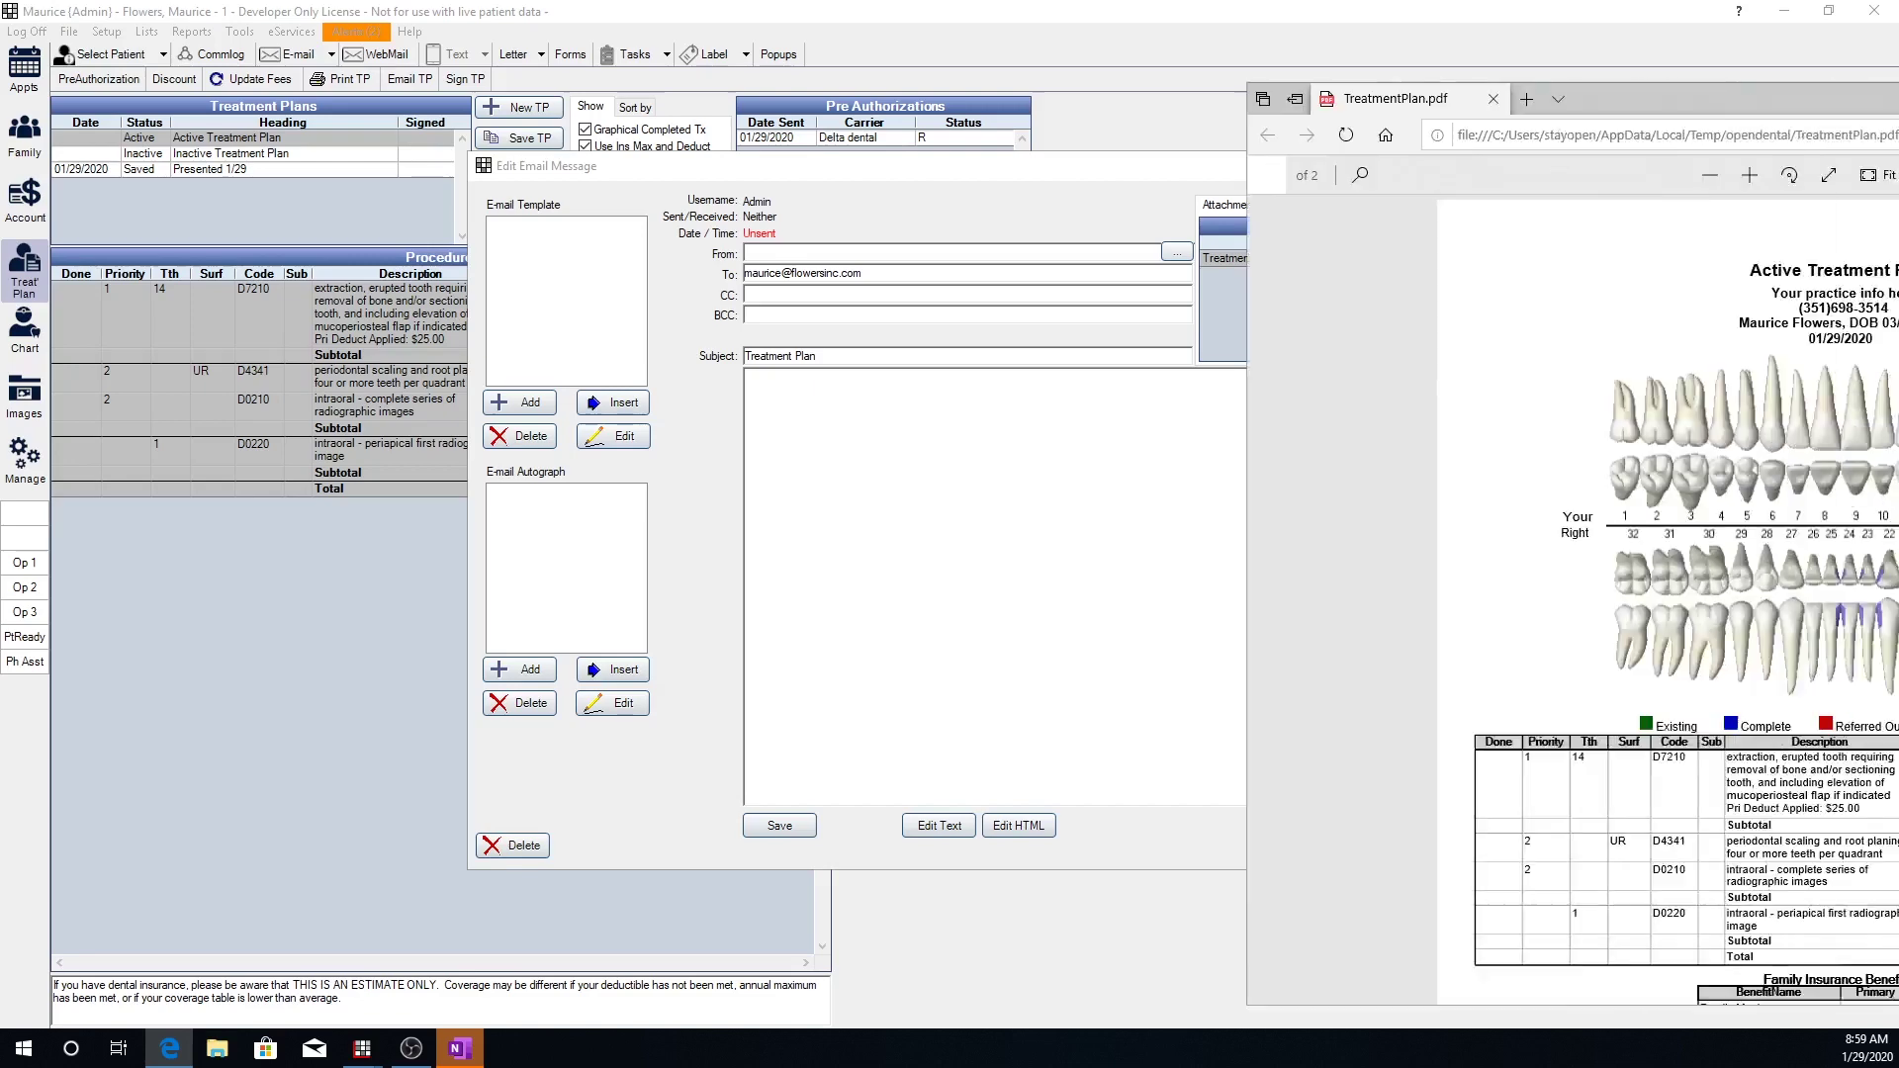
{"action": "scroll", "coordinate": [969, 507], "scroll_direction": "down", "scroll_amount": 3}
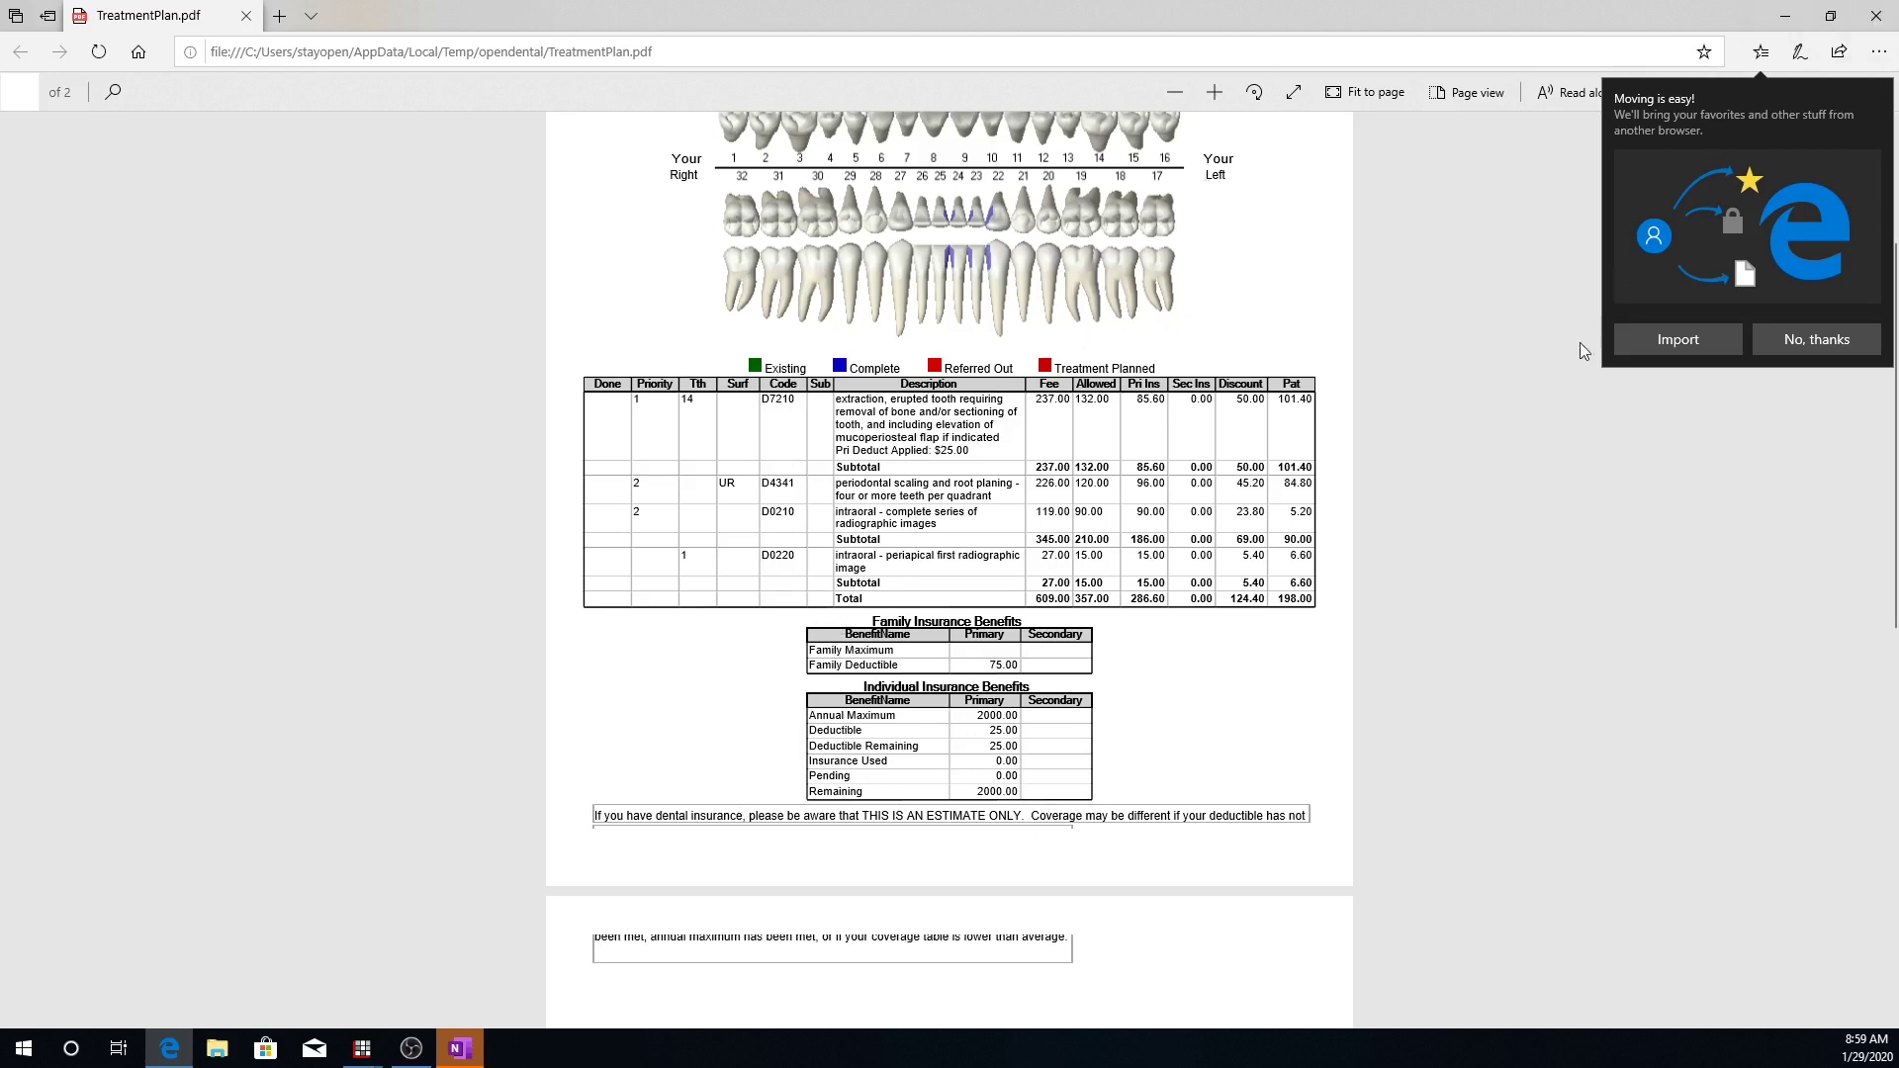
{"action": "left_click", "coordinate": [1805, 338]}
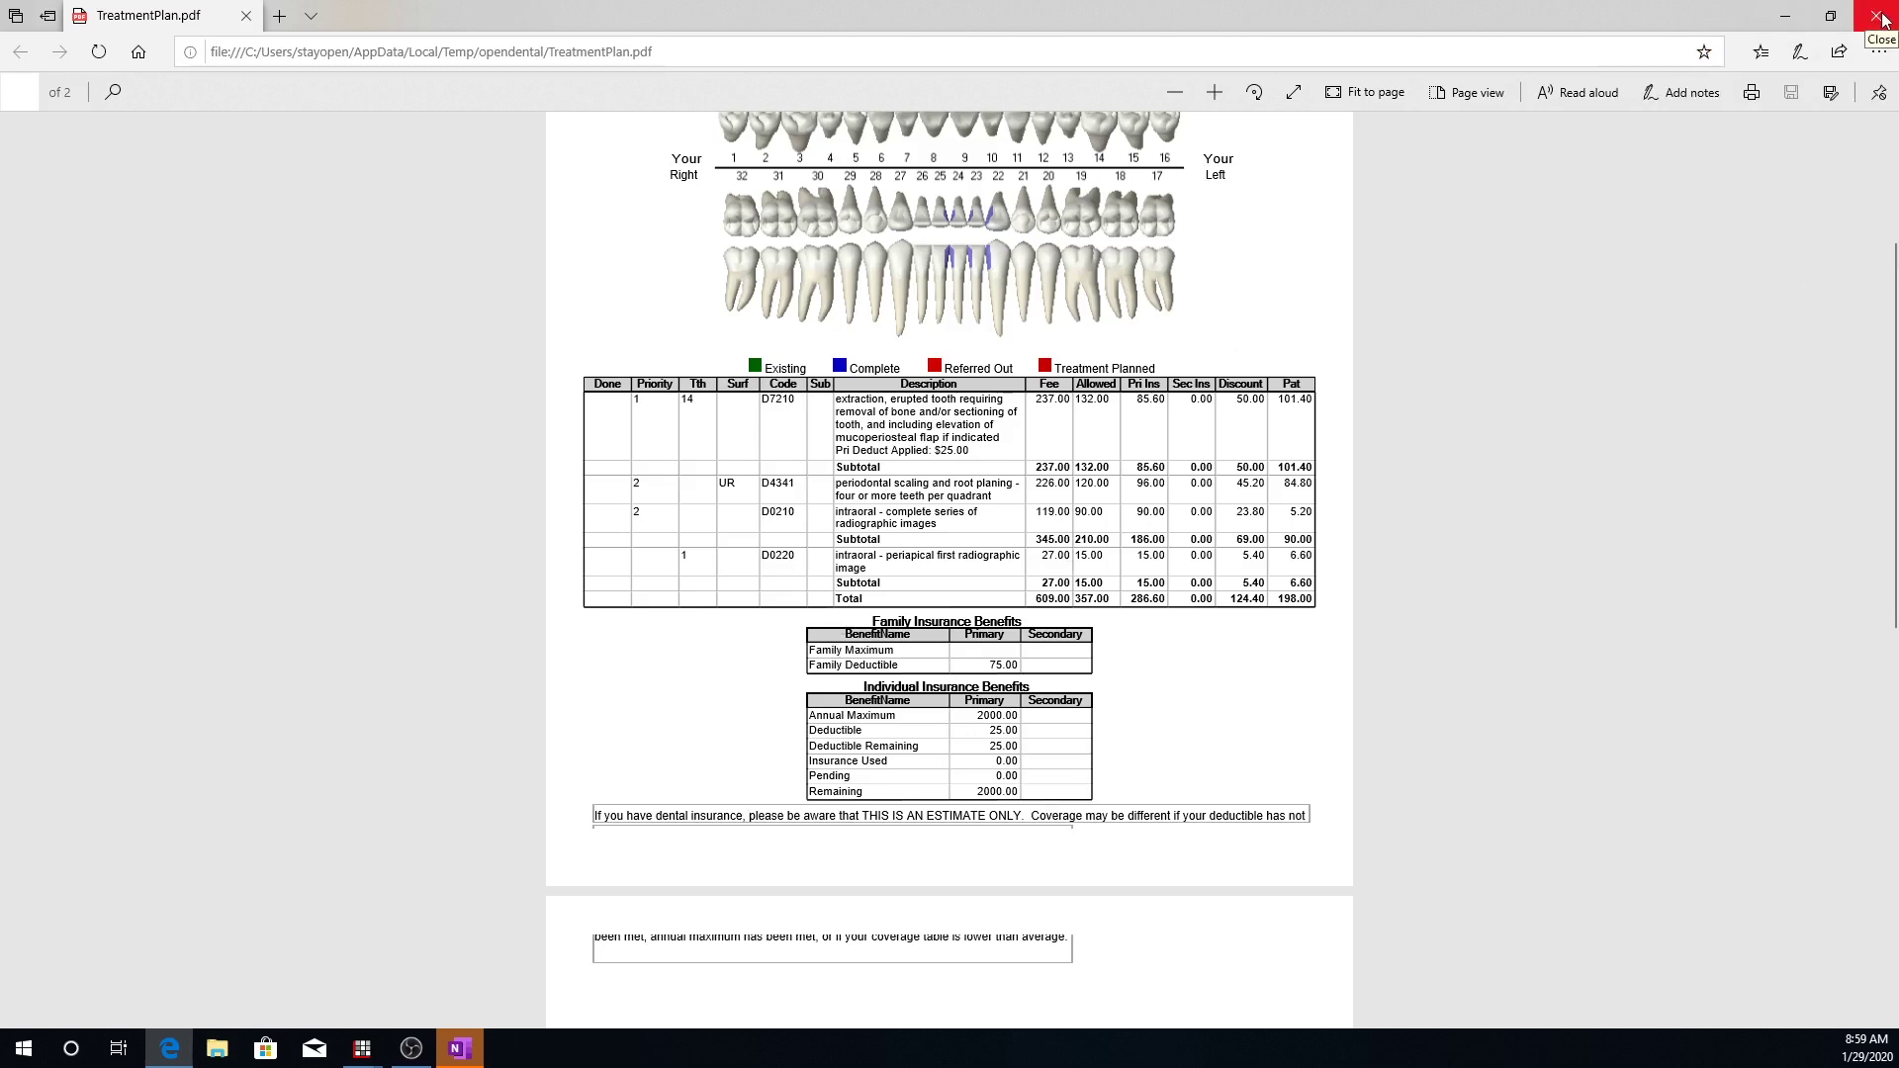
{"action": "left_click", "coordinate": [1883, 20]}
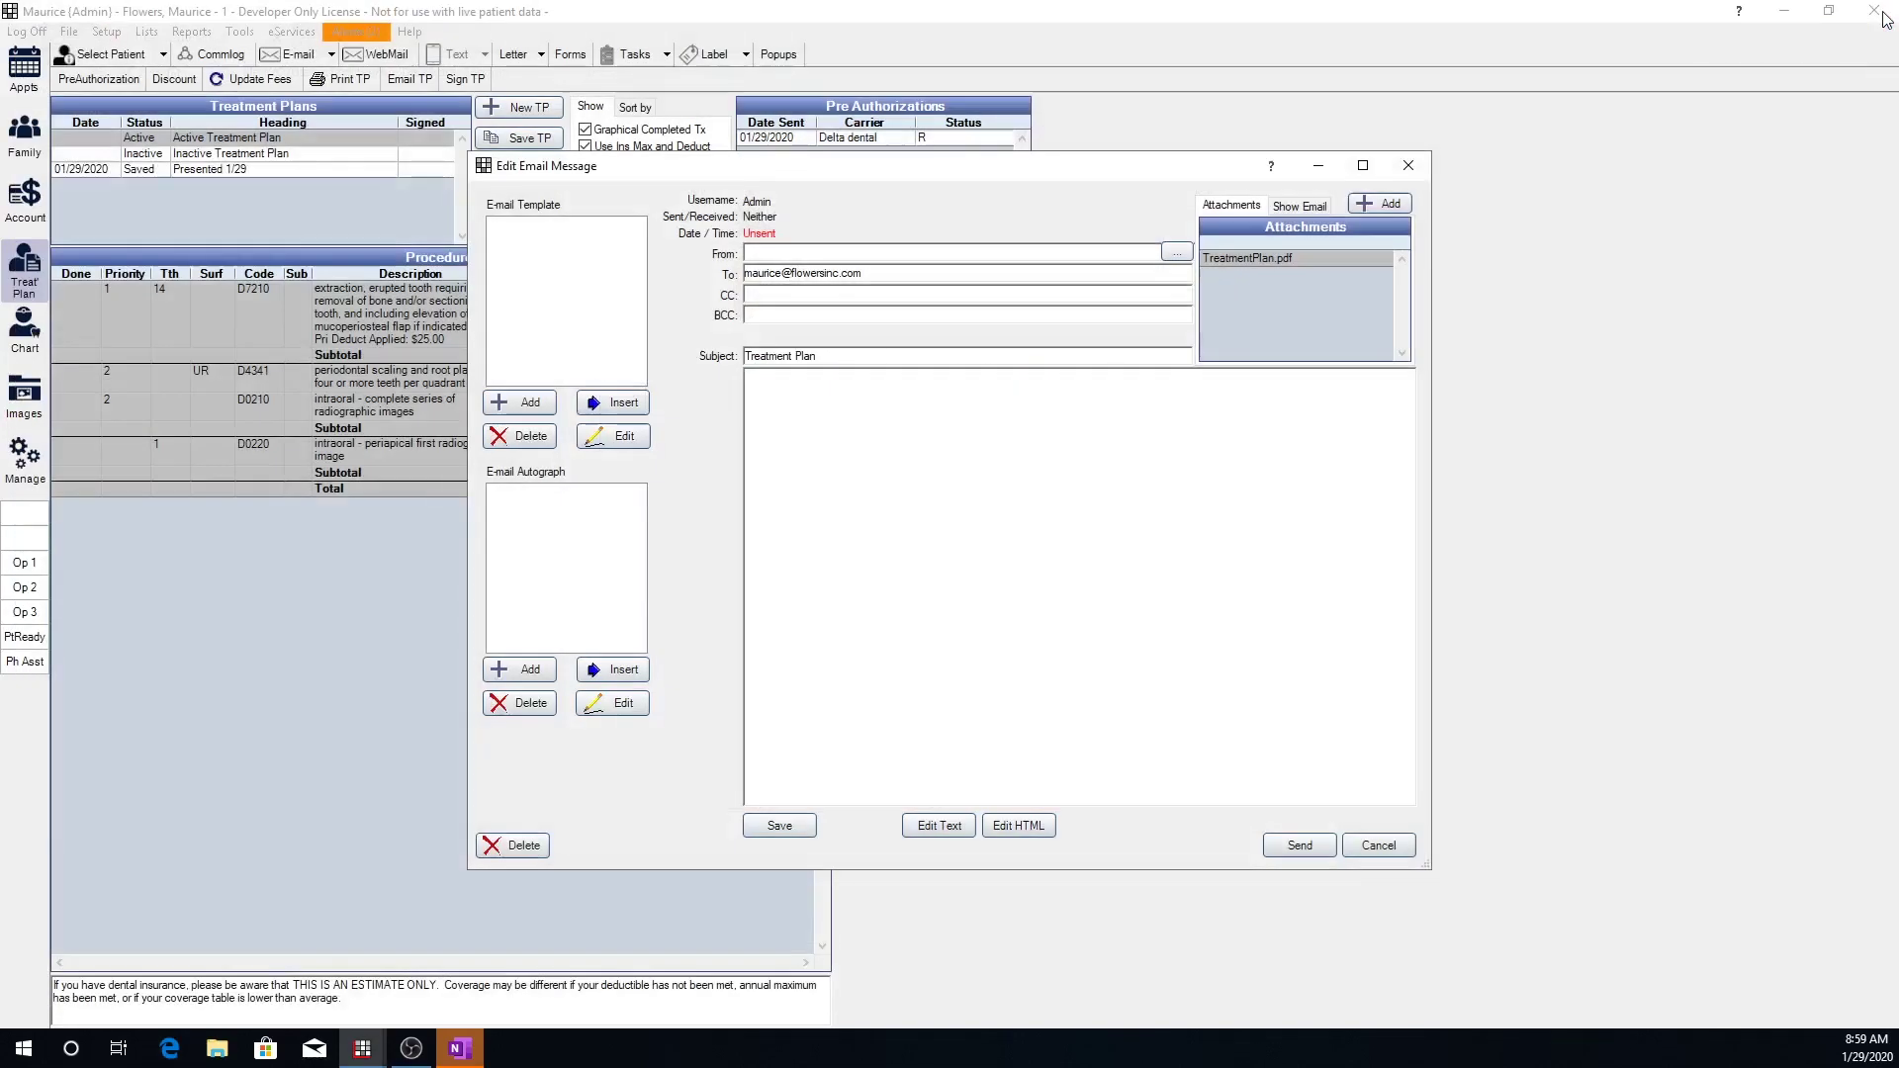
{"action": "left_click", "coordinate": [1382, 846]}
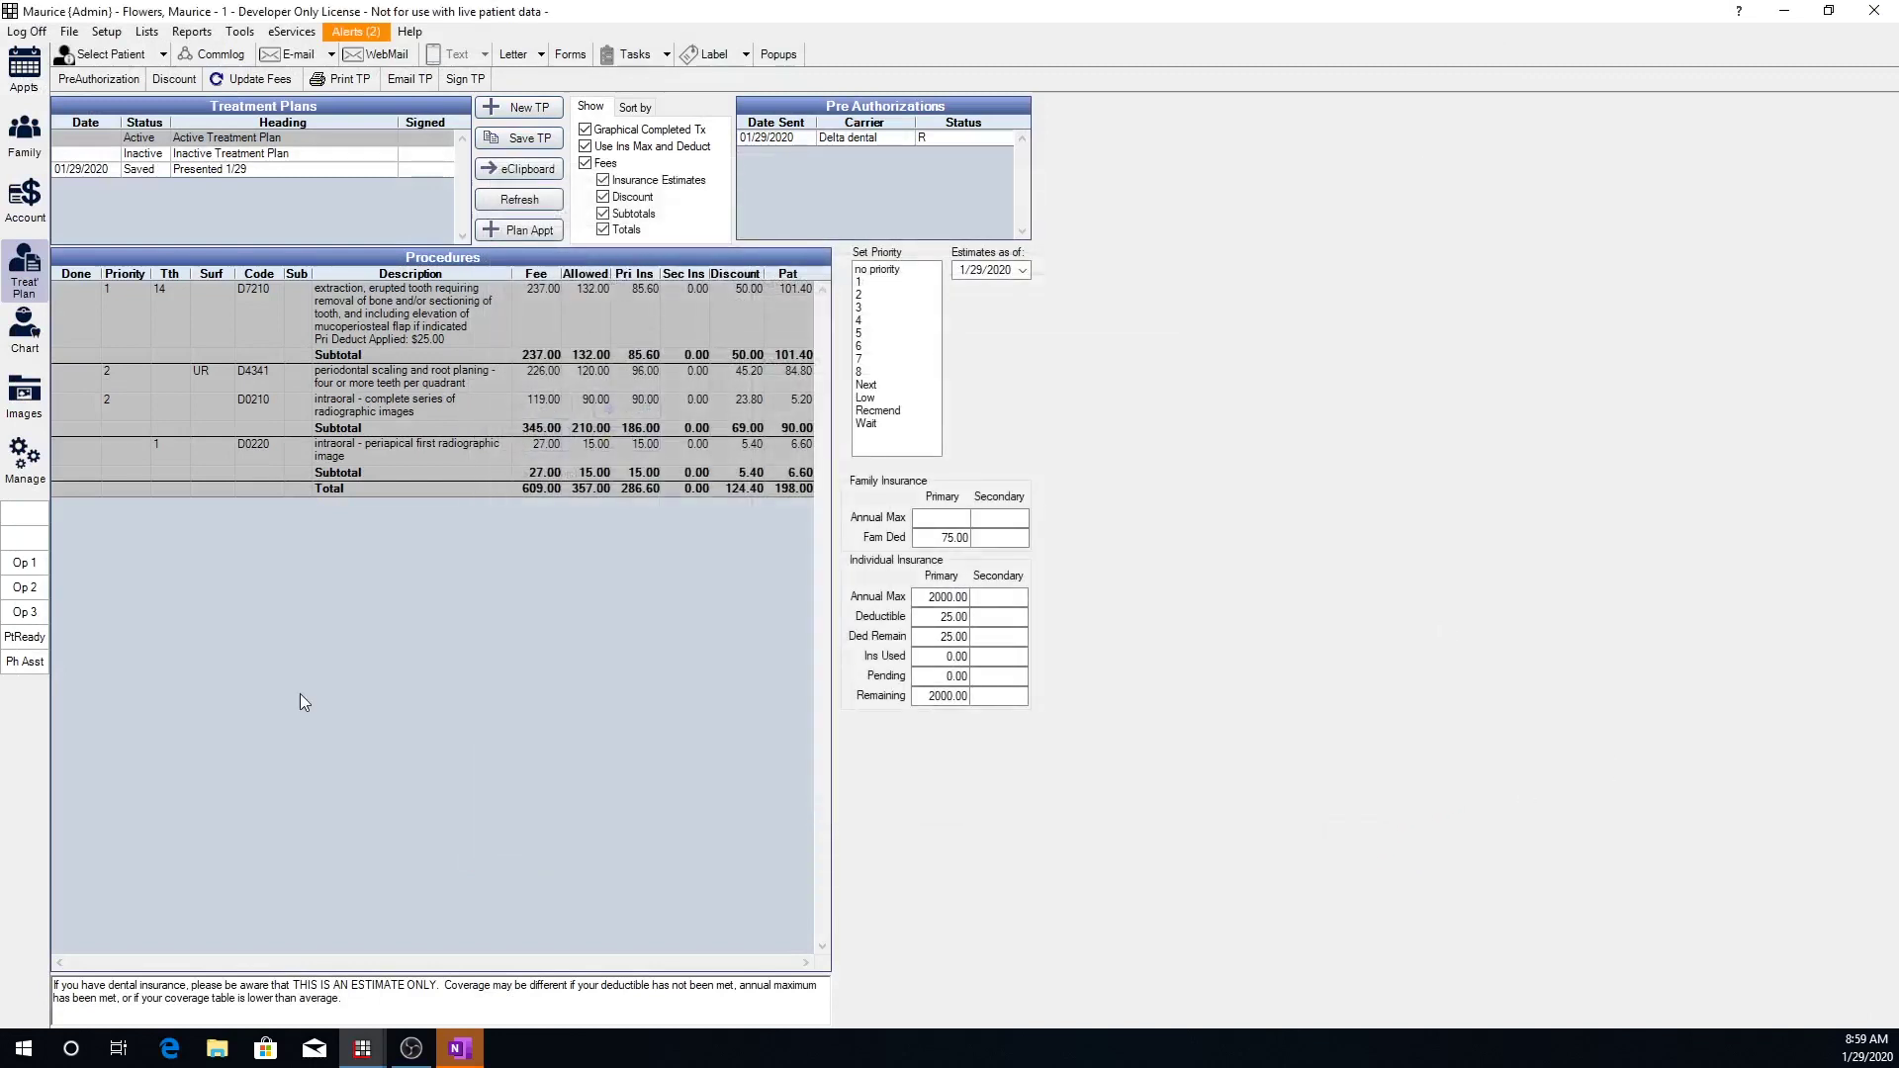